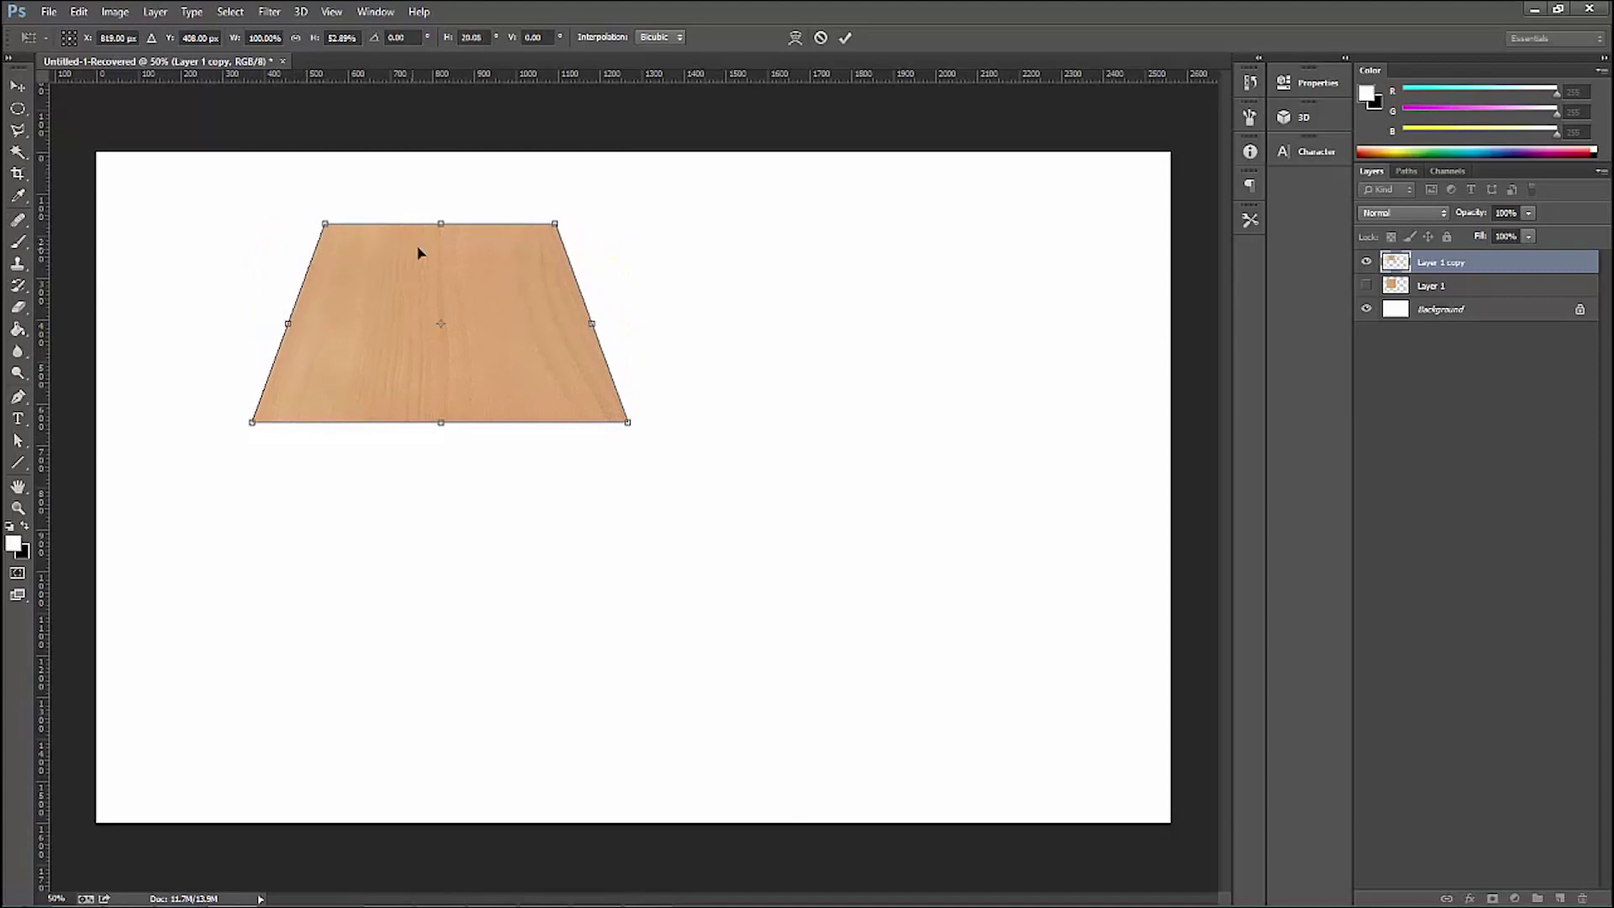
Squash the wood trapezoid flatter and cut it down to an oval seat top
drag(440, 227, 442, 288)
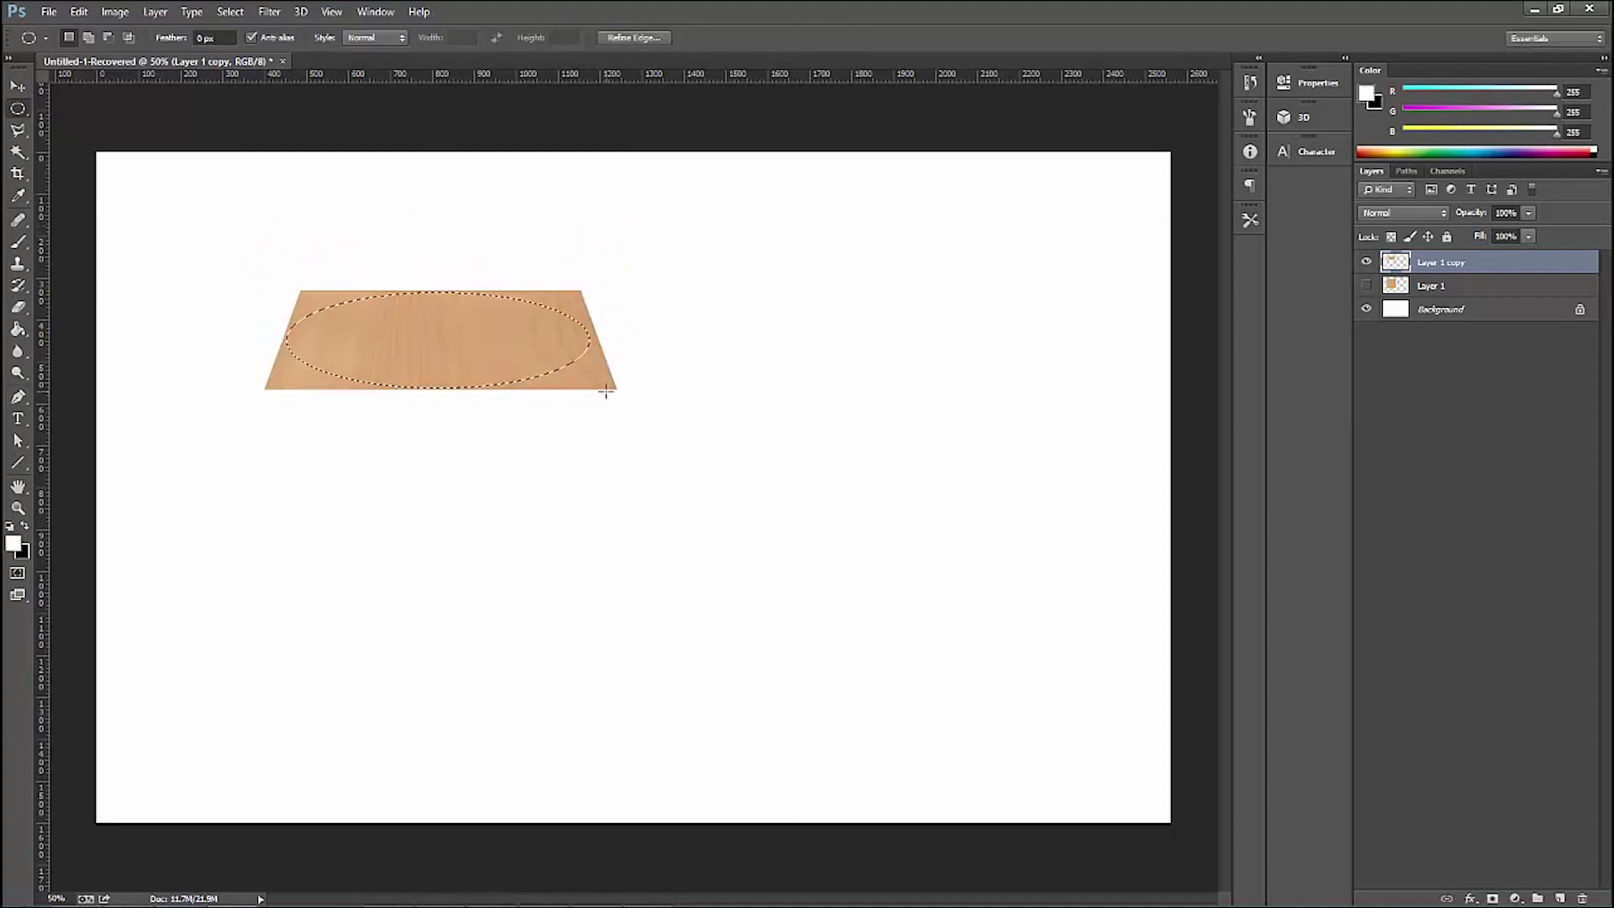
key(ctrl+shift+i)
key(Delete)
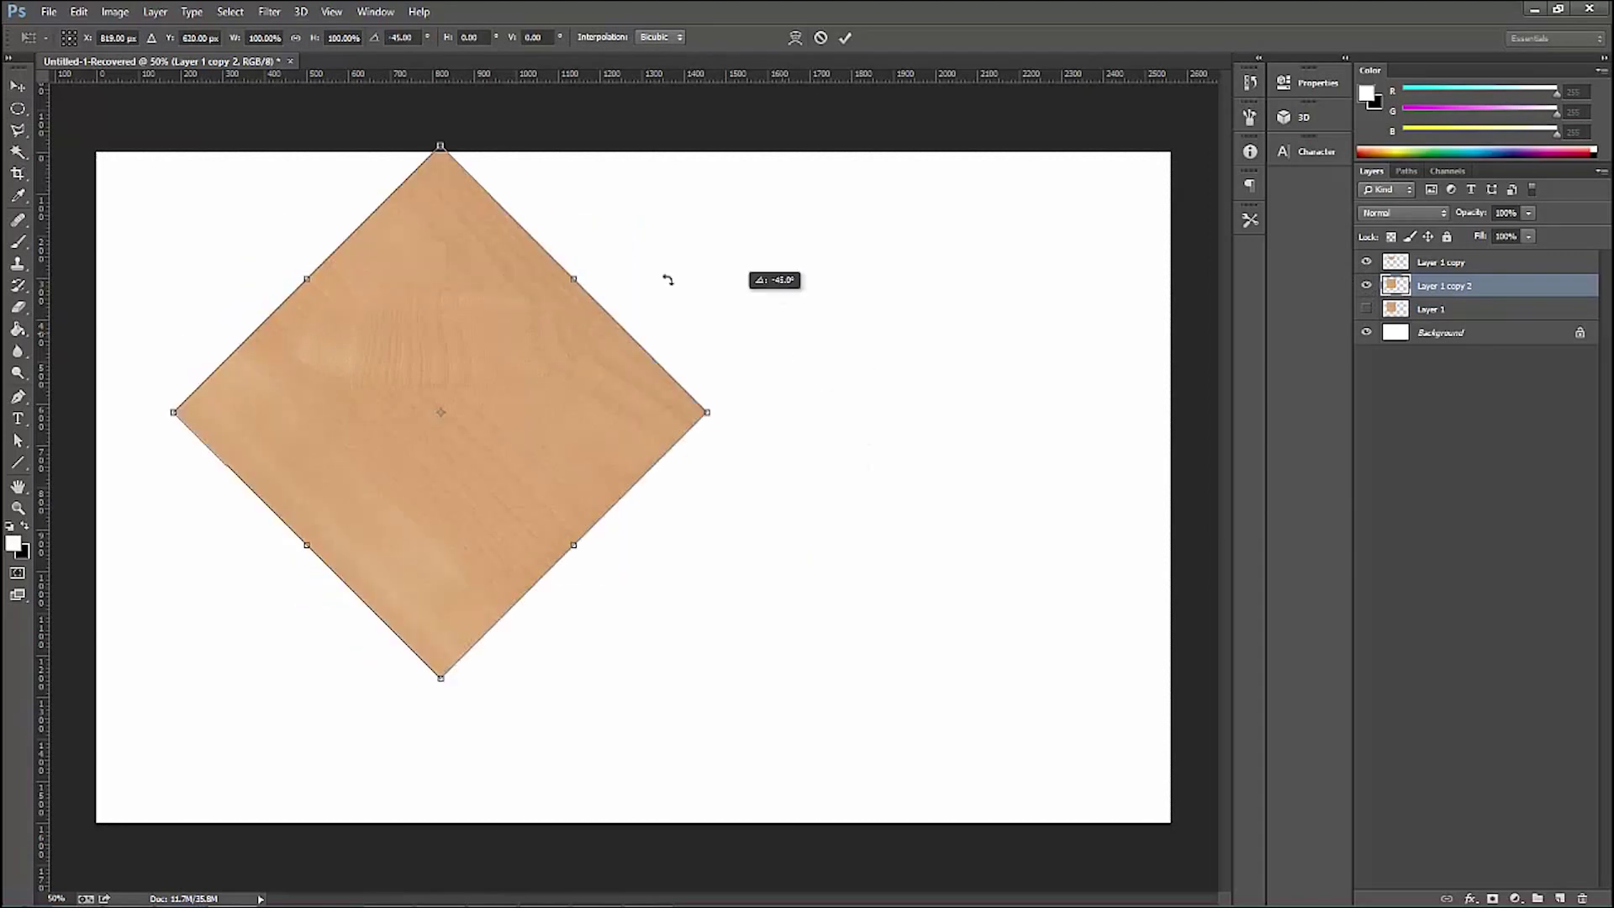
Warp a copy of the wood square into the seat's curved rim and darken it to about -62
key(Escape)
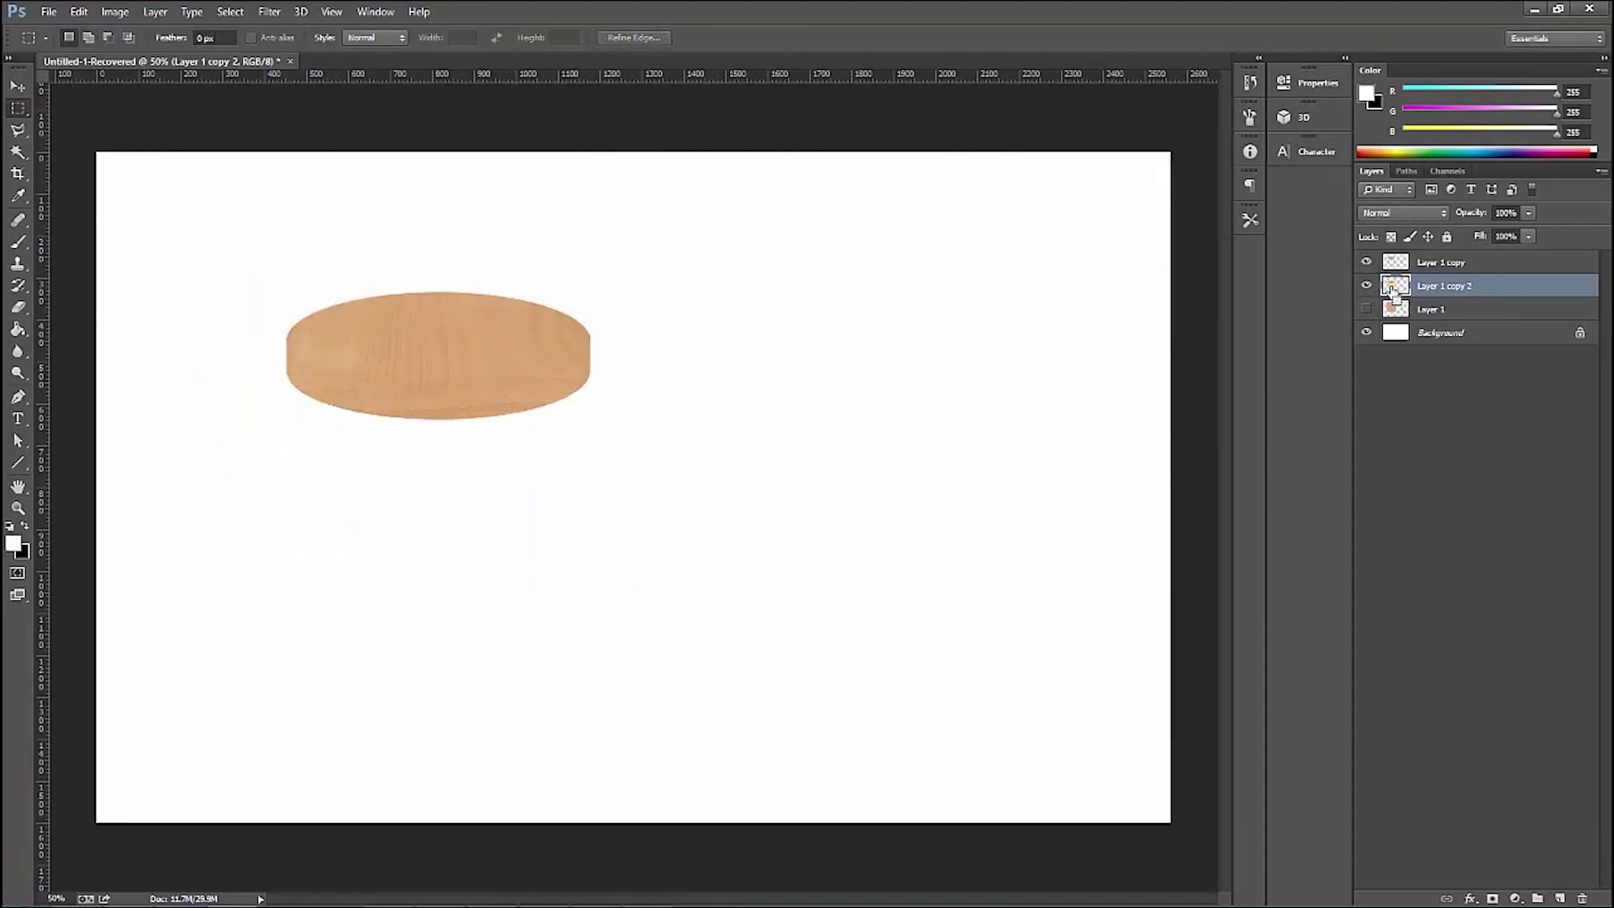
key(v)
key(ctrl+j)
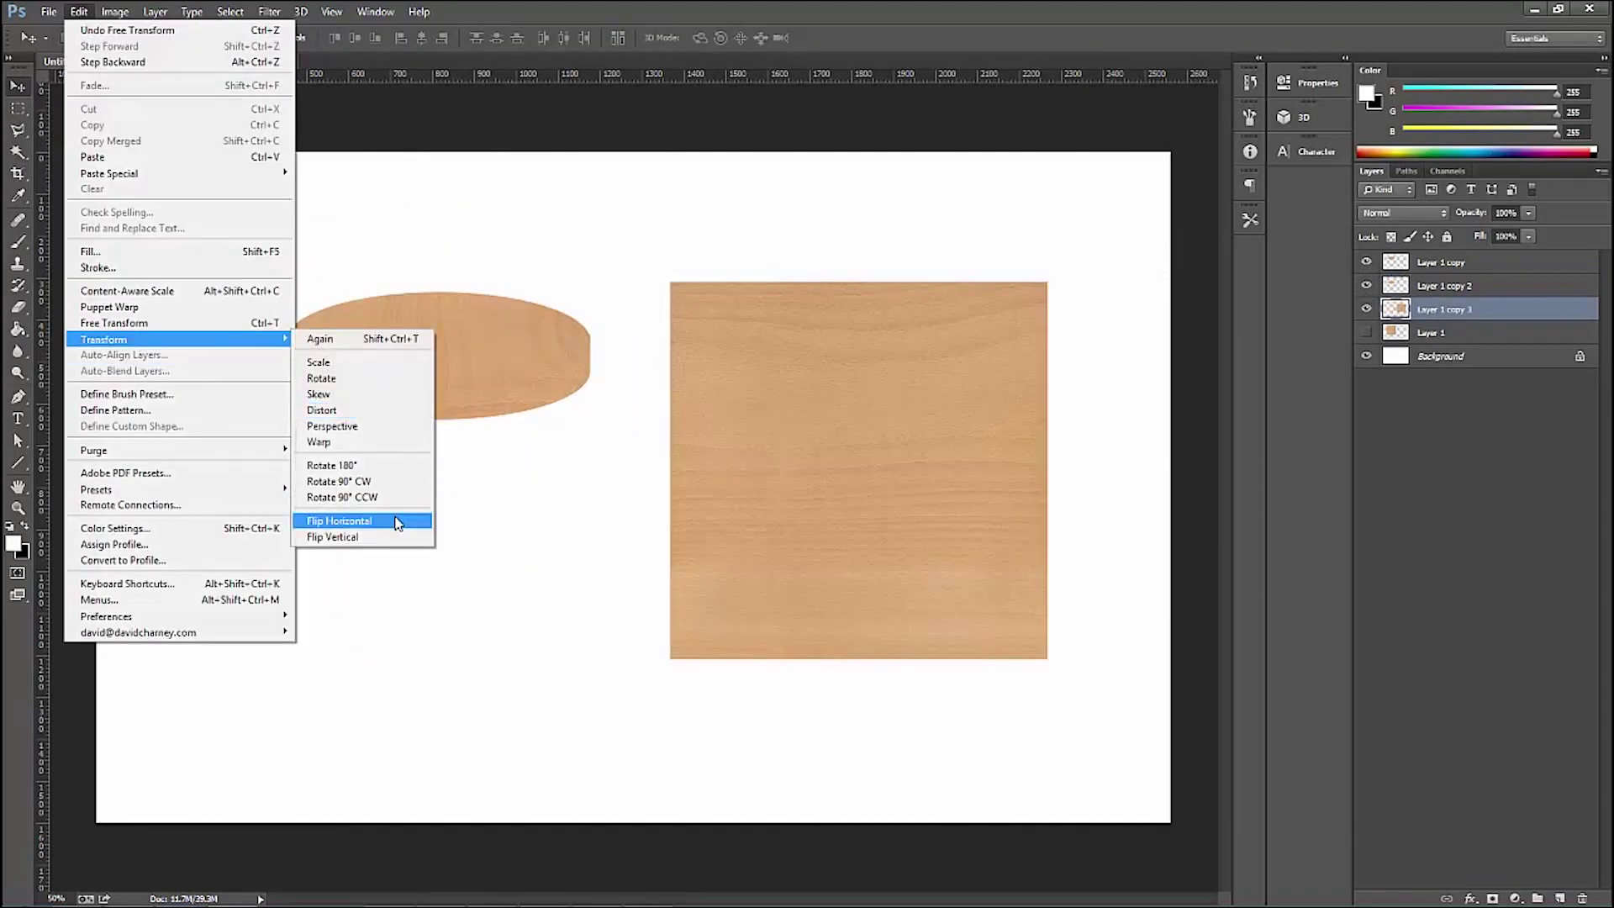
click(328, 442)
drag(796, 661, 789, 730)
drag(923, 660, 924, 730)
drag(796, 283, 797, 356)
drag(922, 283, 930, 342)
drag(857, 506, 857, 546)
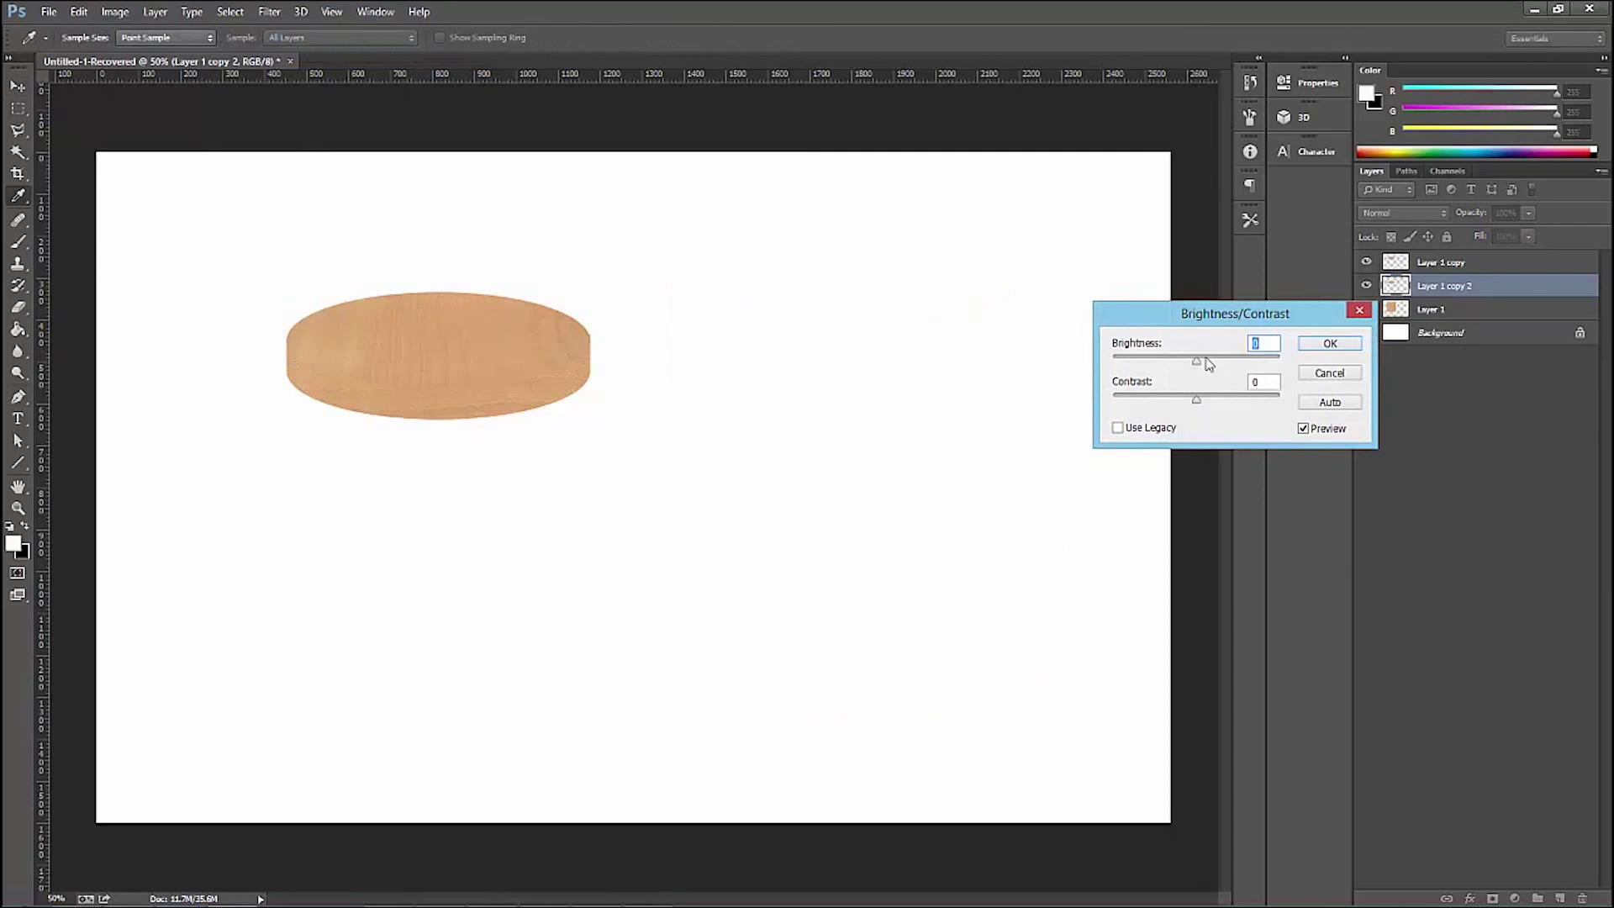
drag(1198, 363, 1165, 360)
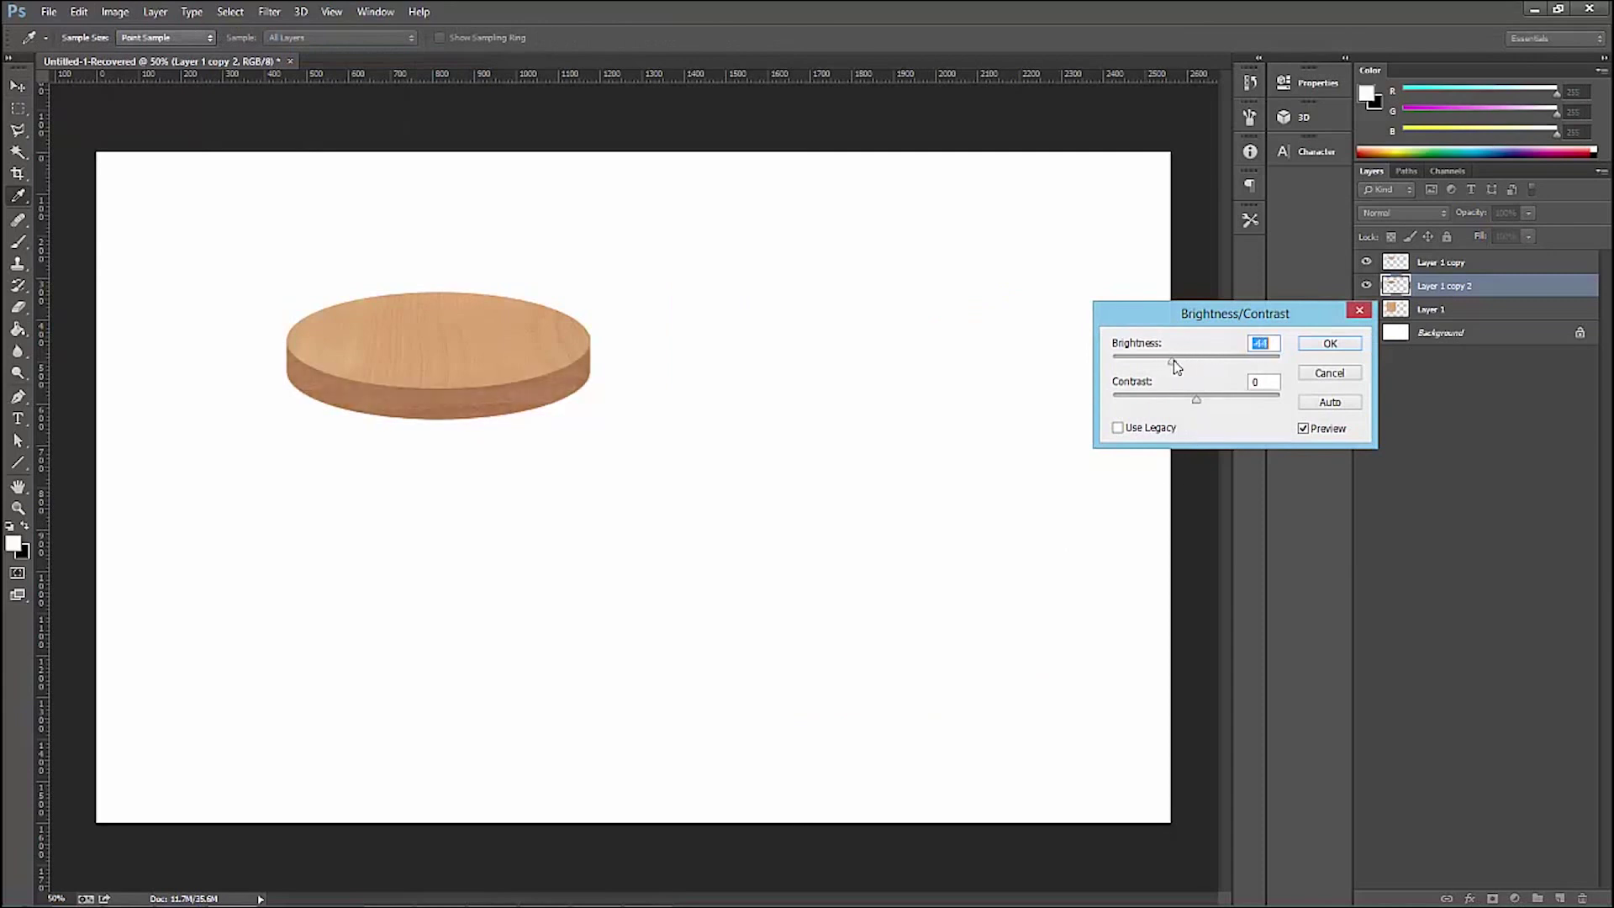
Confirm the darker rim, then cut a tapered leg with rounded oval ends from the wood
click(1329, 344)
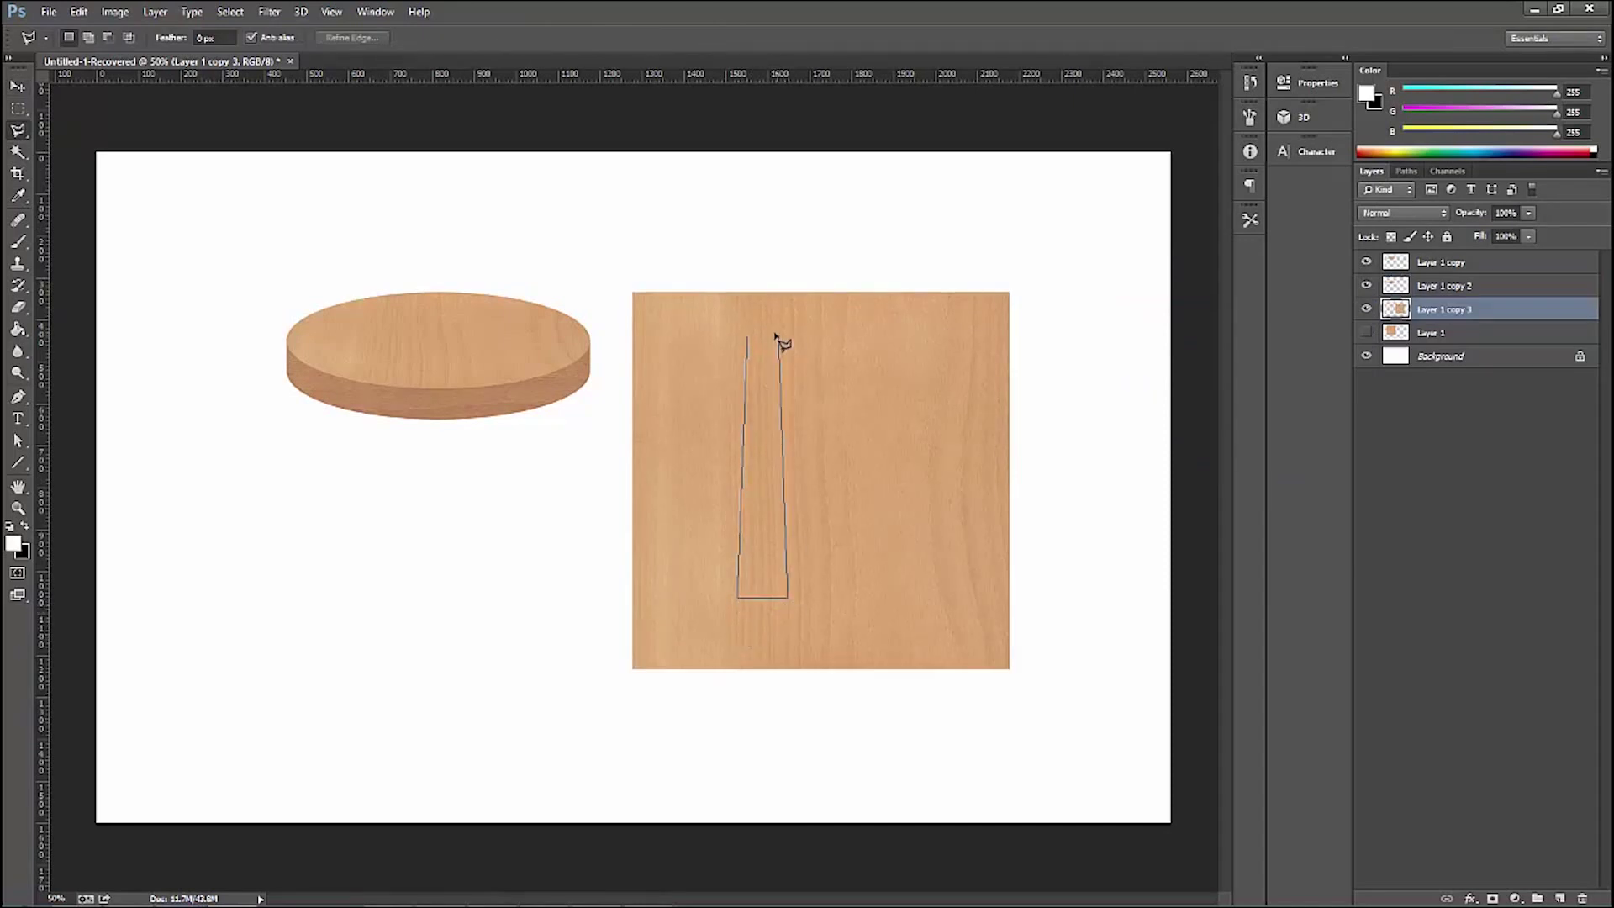
click(775, 335)
click(748, 337)
click(17, 109)
click(88, 123)
drag(737, 587, 788, 607)
mouse_move(747, 329)
mouse_down()
mouse_move(775, 345)
mouse_move(829, 600)
mouse_move(809, 326)
mouse_up()
key(ctrl+shift+i)
key(Delete)
key(ctrl+d)
Paint soft dark shading along the leg's edges on a new layer
click(1560, 899)
ctrl+click(1396, 333)
key(b)
click(87, 38)
drag(715, 328, 706, 605)
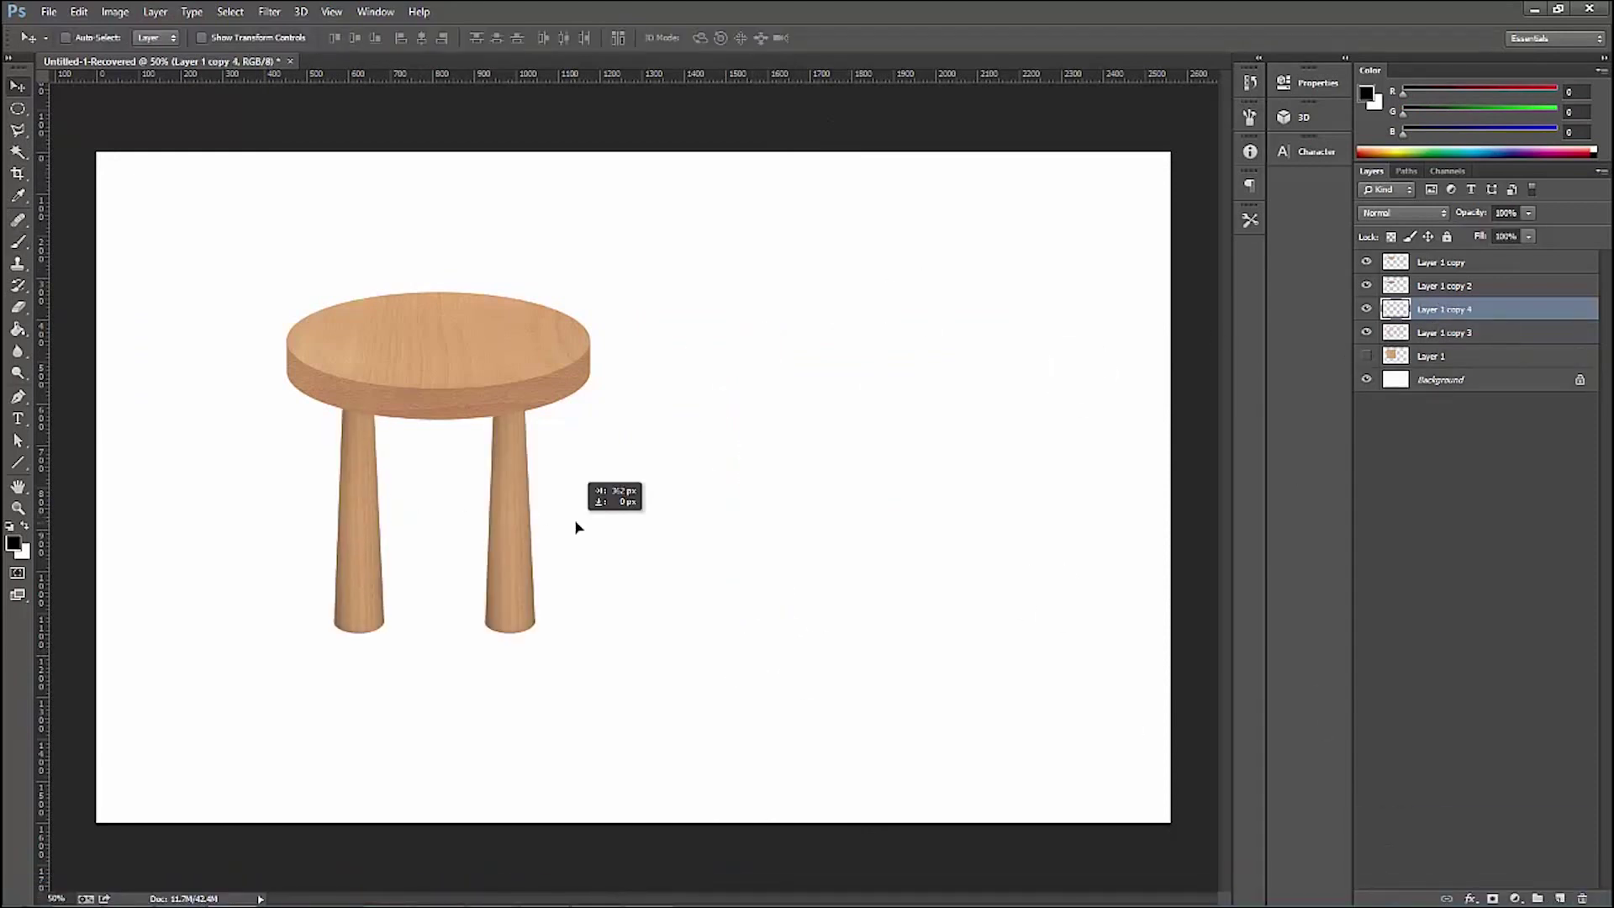
Duplicate the leg and position the copies under the seat, tilting one outward
key(alt+bracketleft)
drag(388, 494, 368, 494)
right_click(528, 546)
click(579, 561)
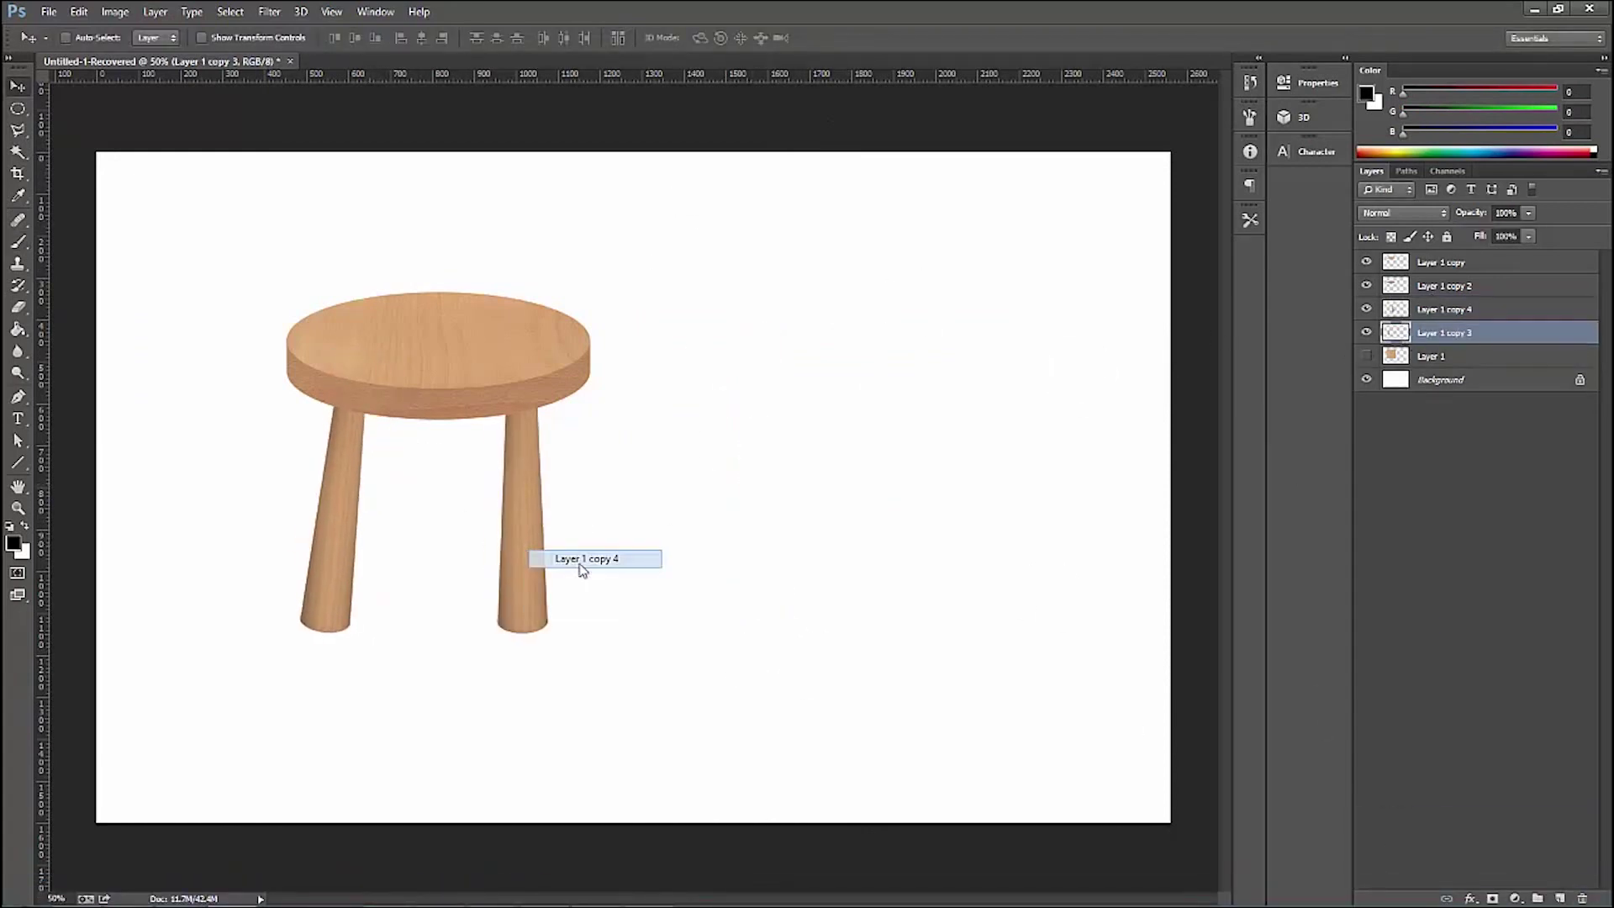
drag(1444, 309, 1560, 898)
drag(523, 529, 872, 541)
click(1434, 331)
key(ctrl+t)
drag(641, 608, 651, 597)
key(Return)
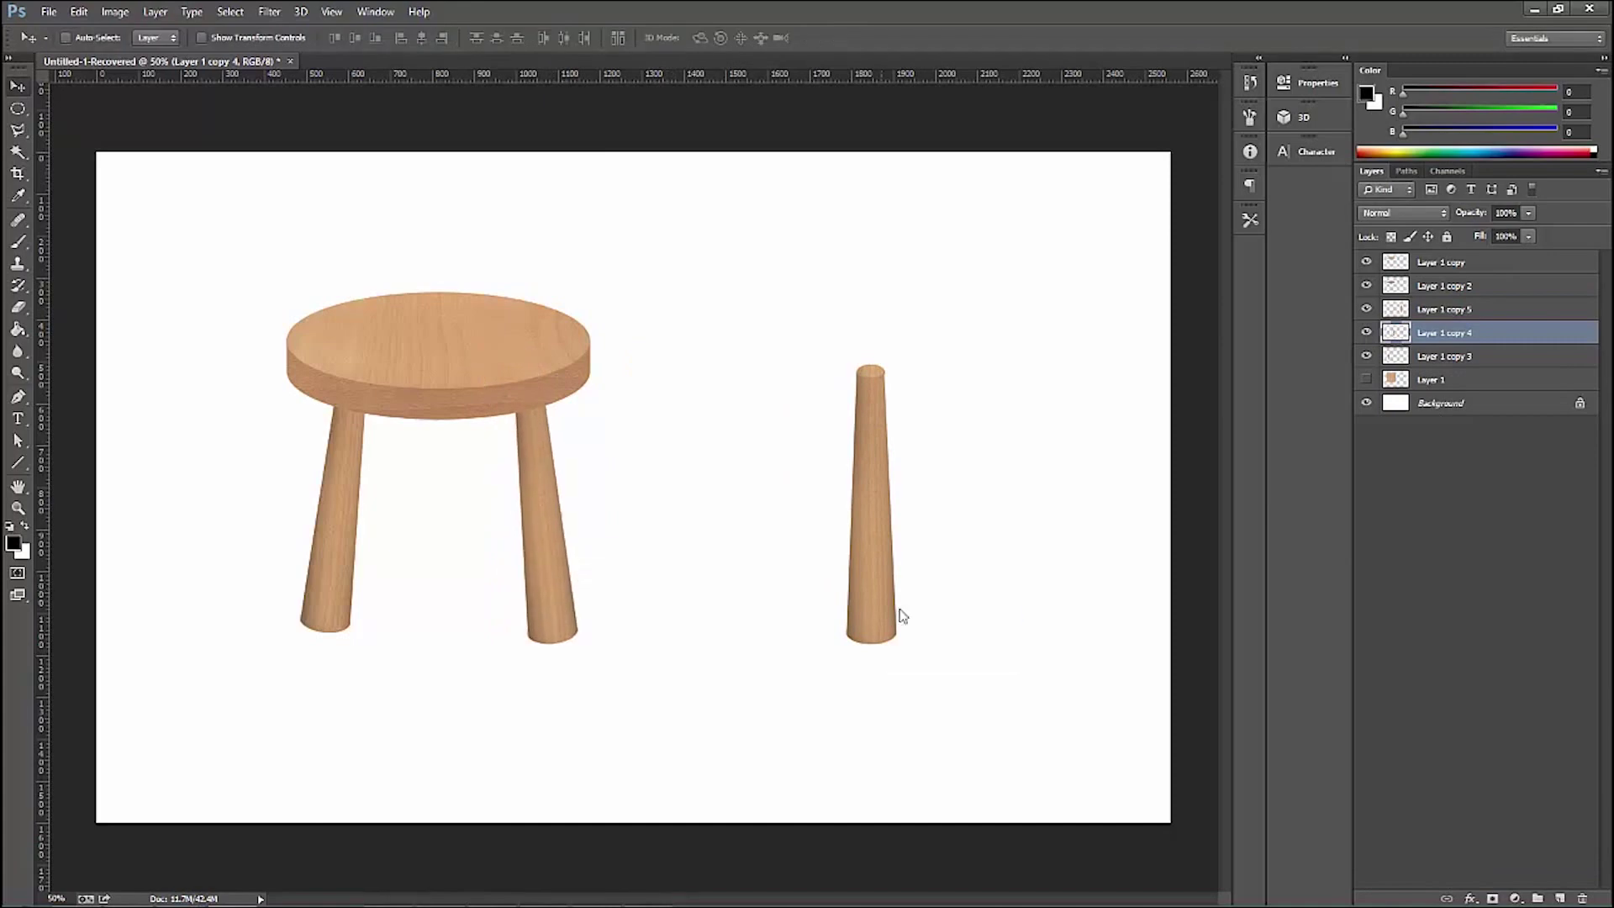
drag(896, 616, 501, 566)
Raise the leg shading layer's opacity to 82%
ctrl+click(1395, 356)
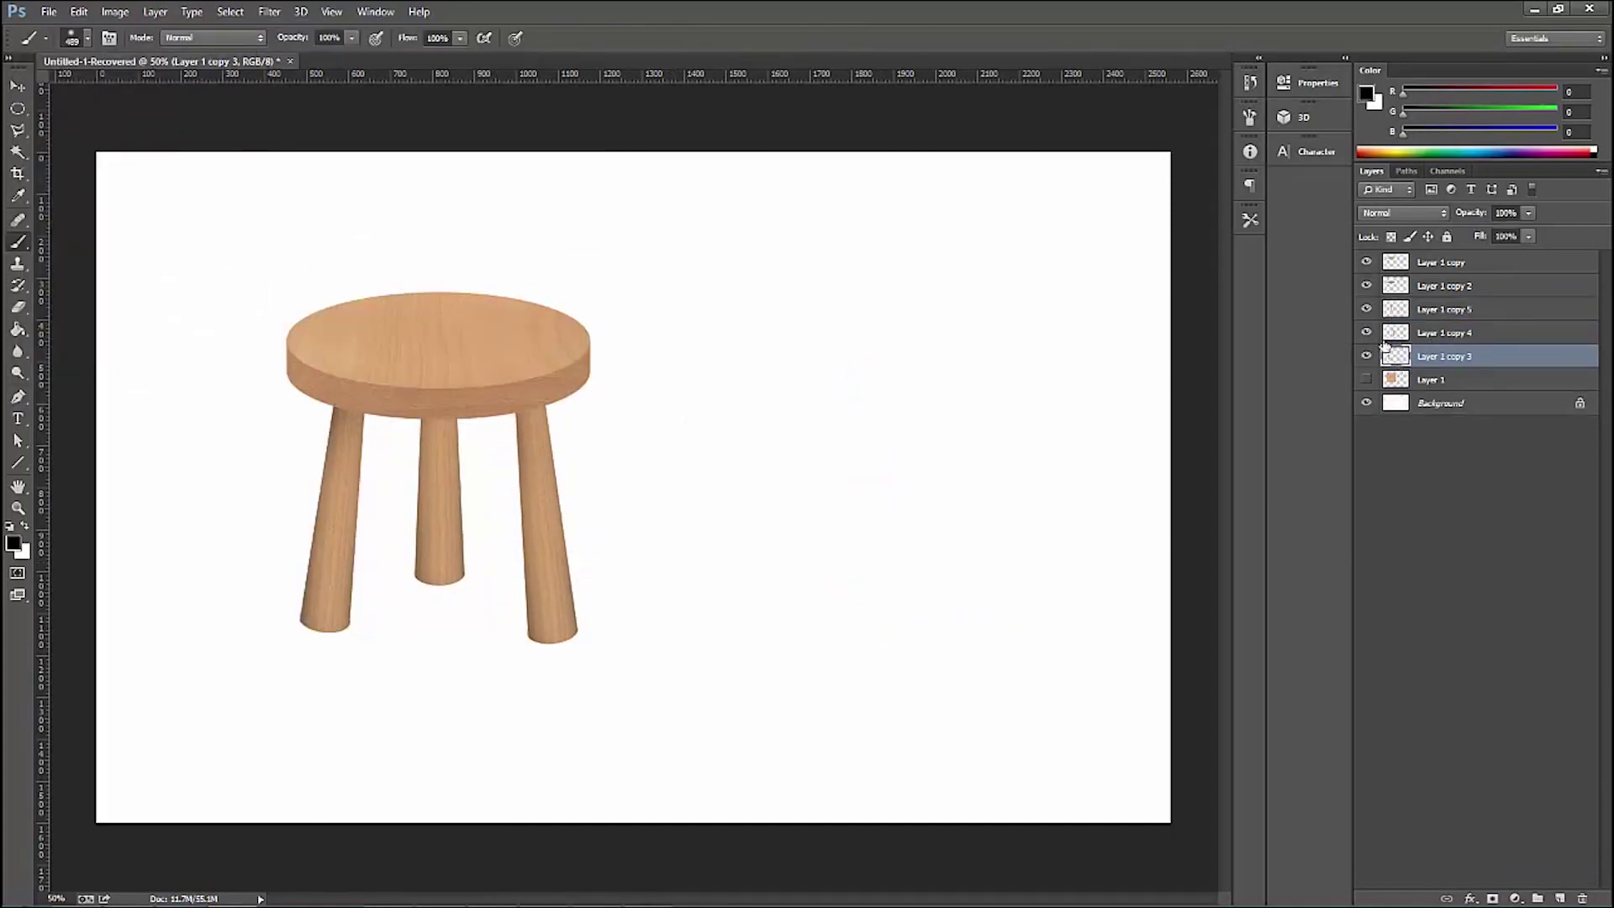
click(1366, 262)
click(1366, 262)
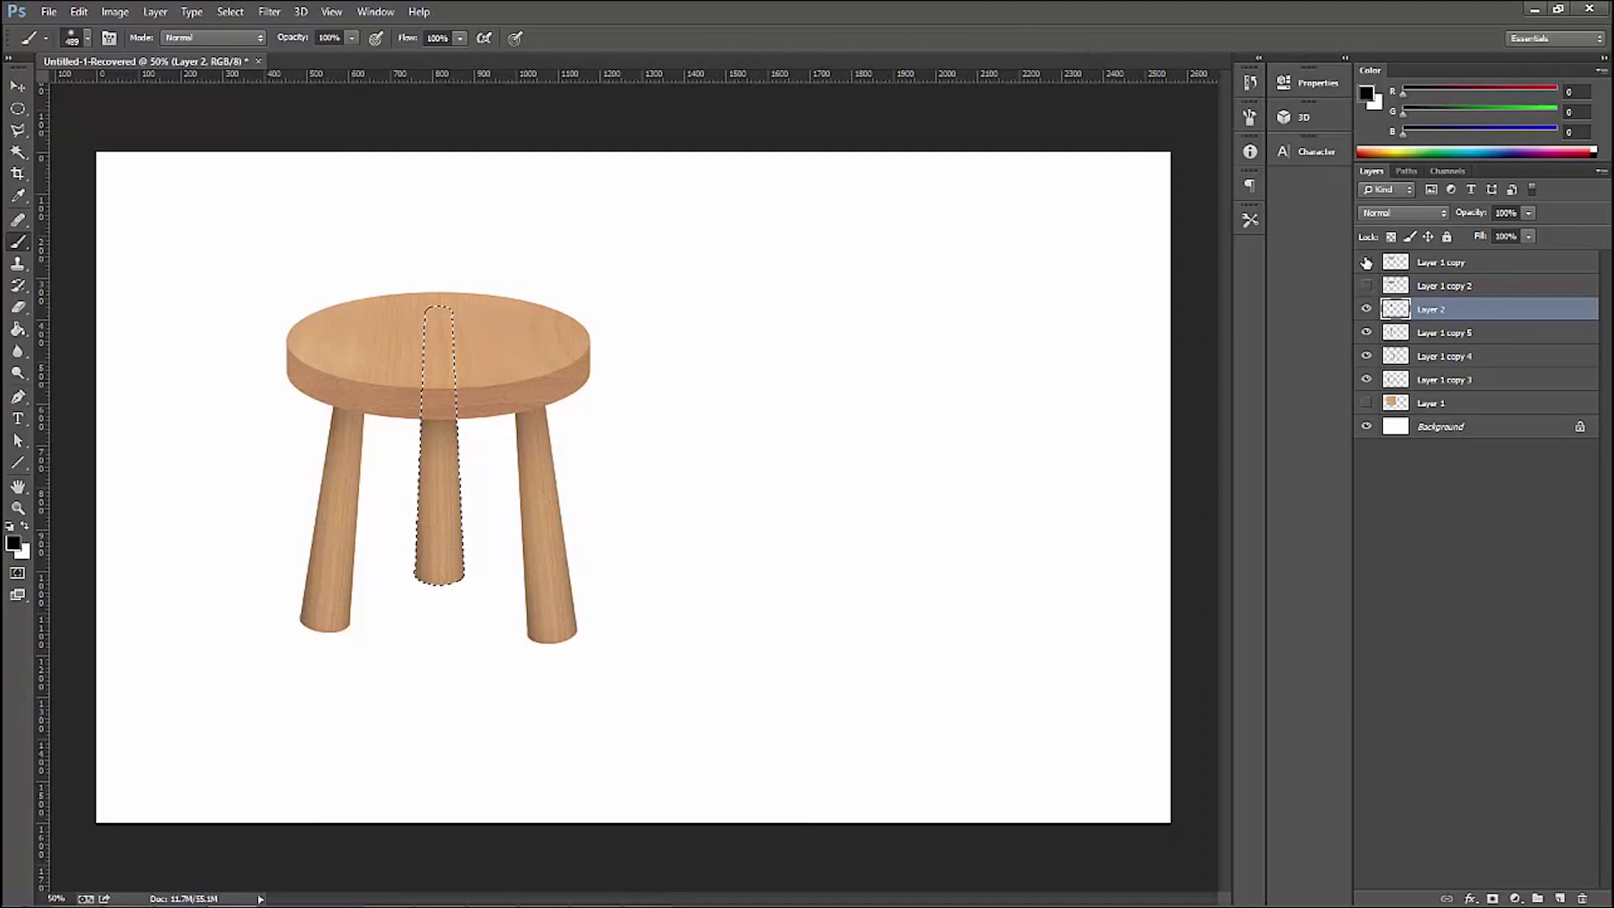
drag(1528, 213, 1494, 232)
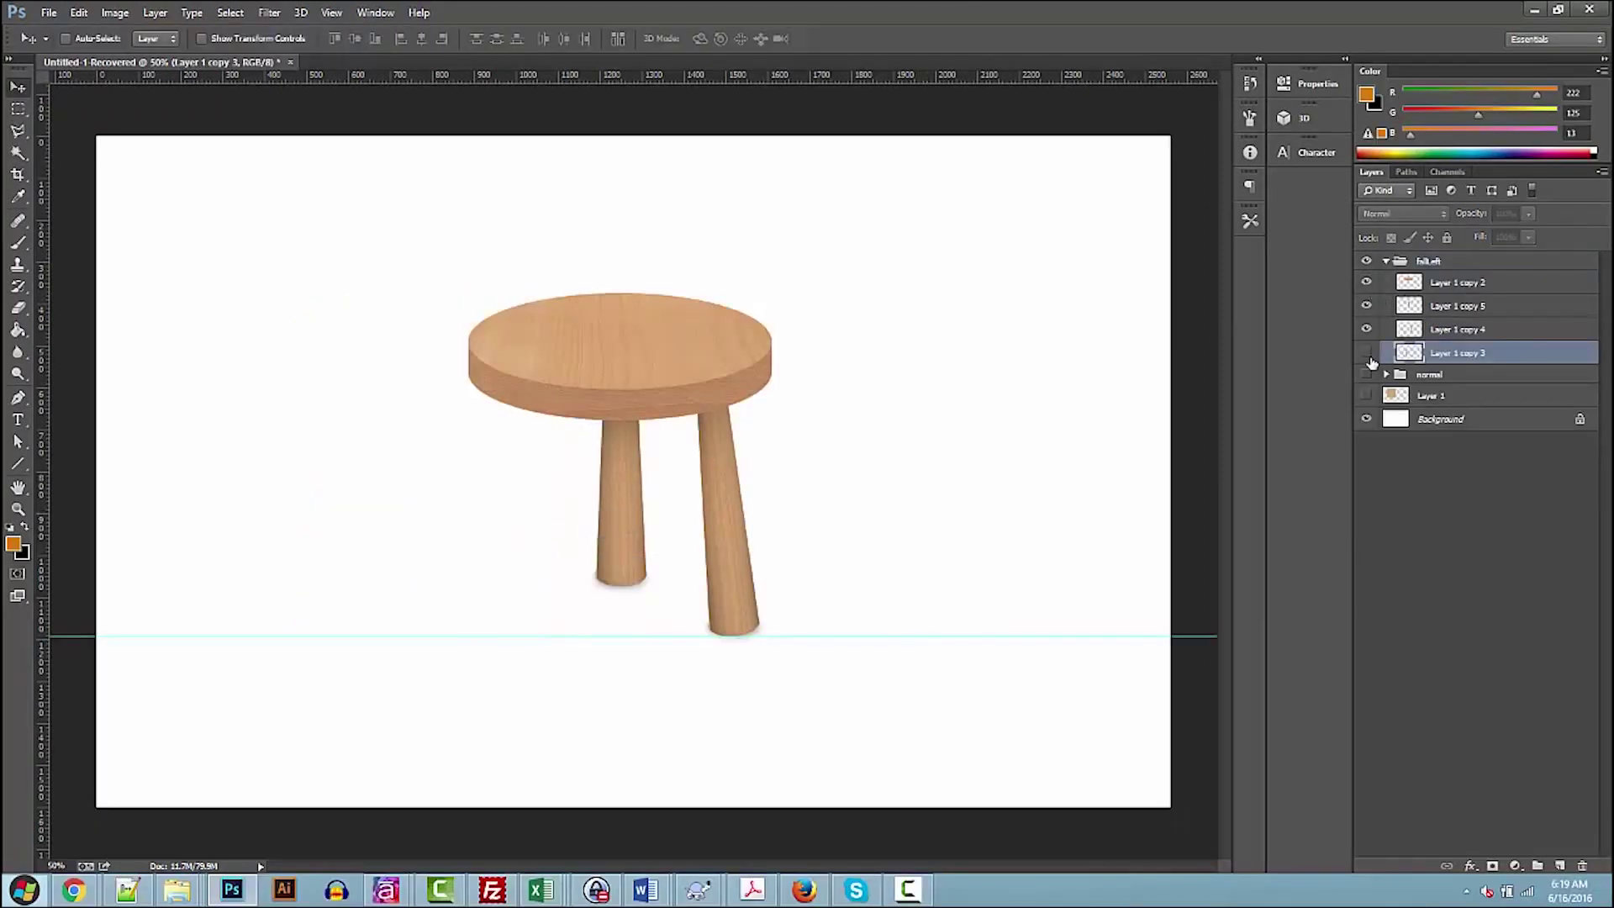
Tip the seat and one leg over together by about 46°
click(1459, 285)
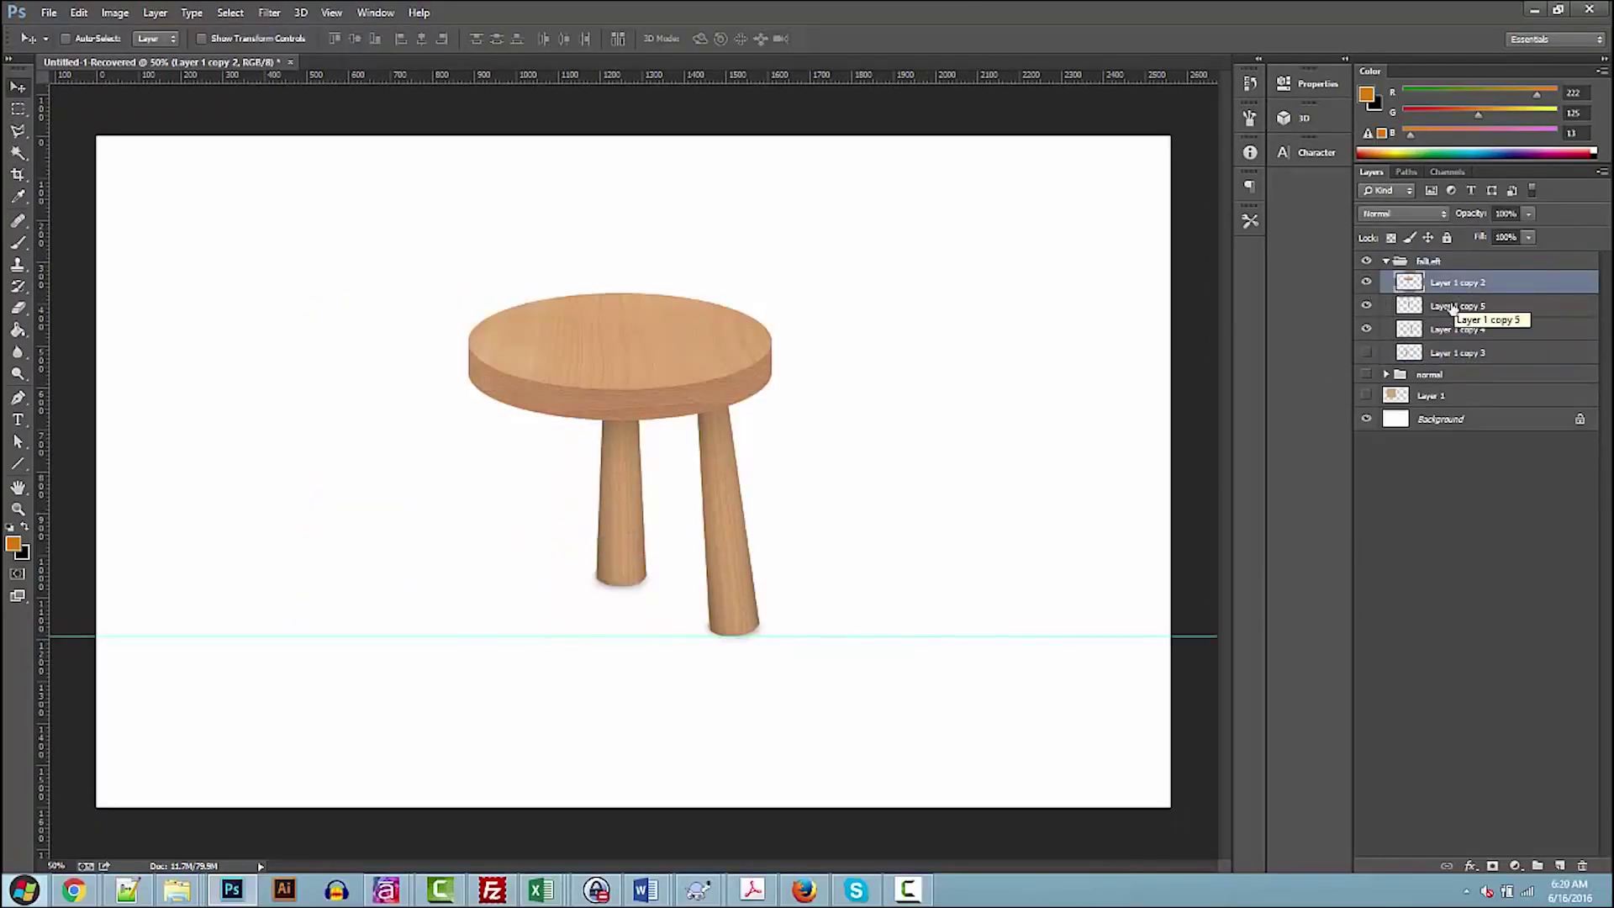
ctrl+click(1458, 330)
key(ctrl+t)
drag(613, 353, 639, 454)
Rotate another leg about 45°, slide it under the seat, and erase its top showing above
right_click(625, 350)
click(640, 366)
key(ctrl+t)
drag(796, 451, 671, 397)
drag(632, 506, 556, 486)
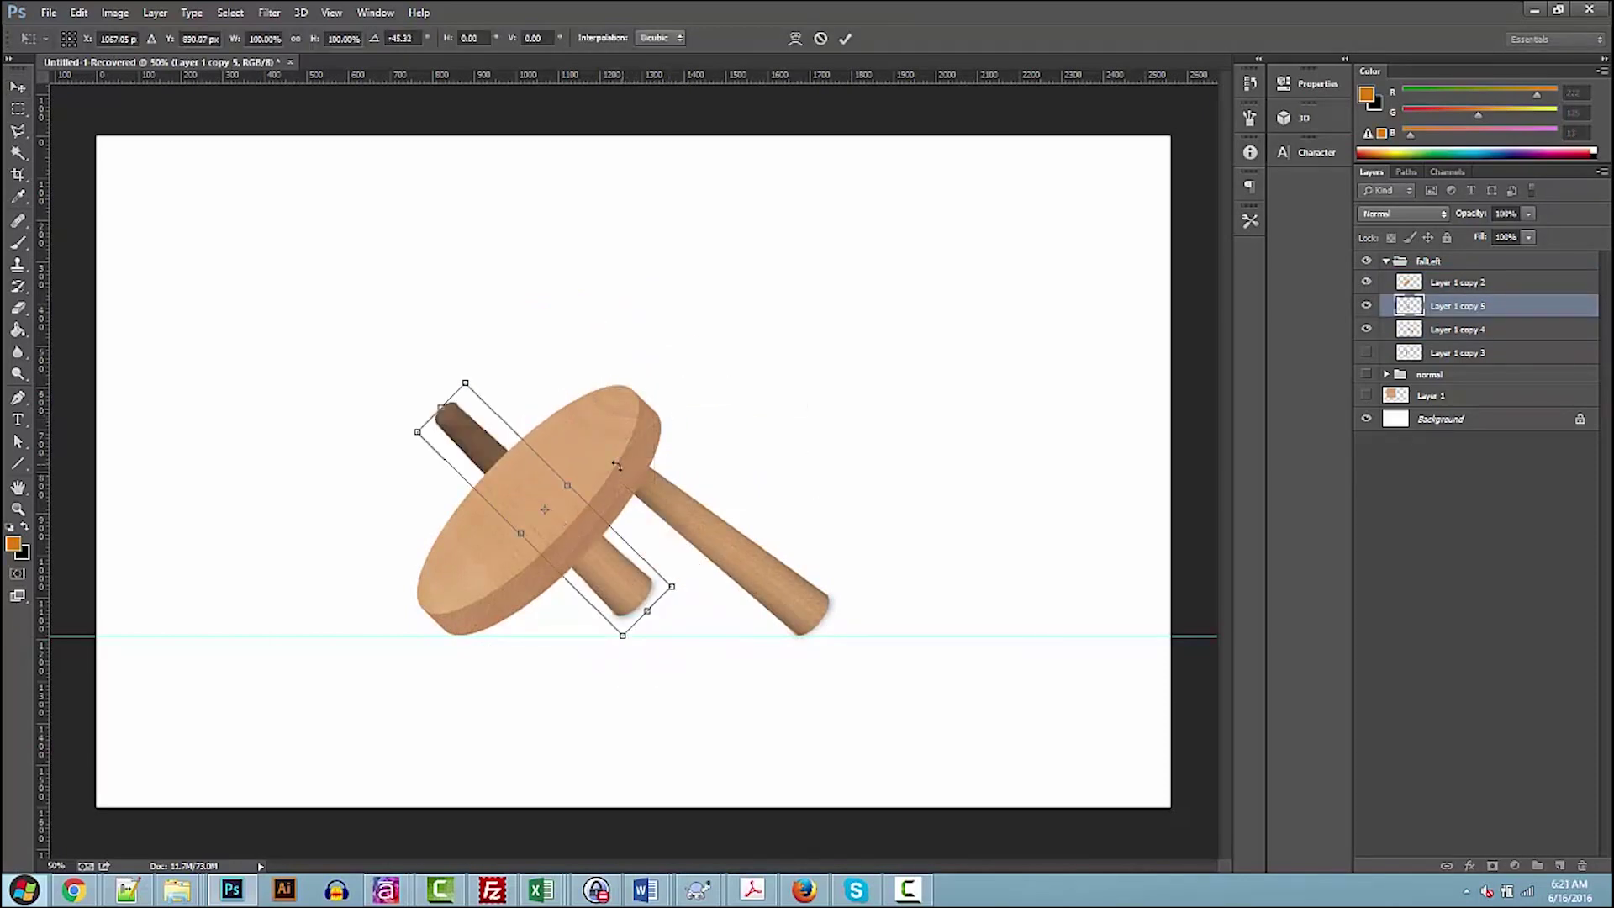
key(Return)
key(e)
drag(457, 432, 492, 462)
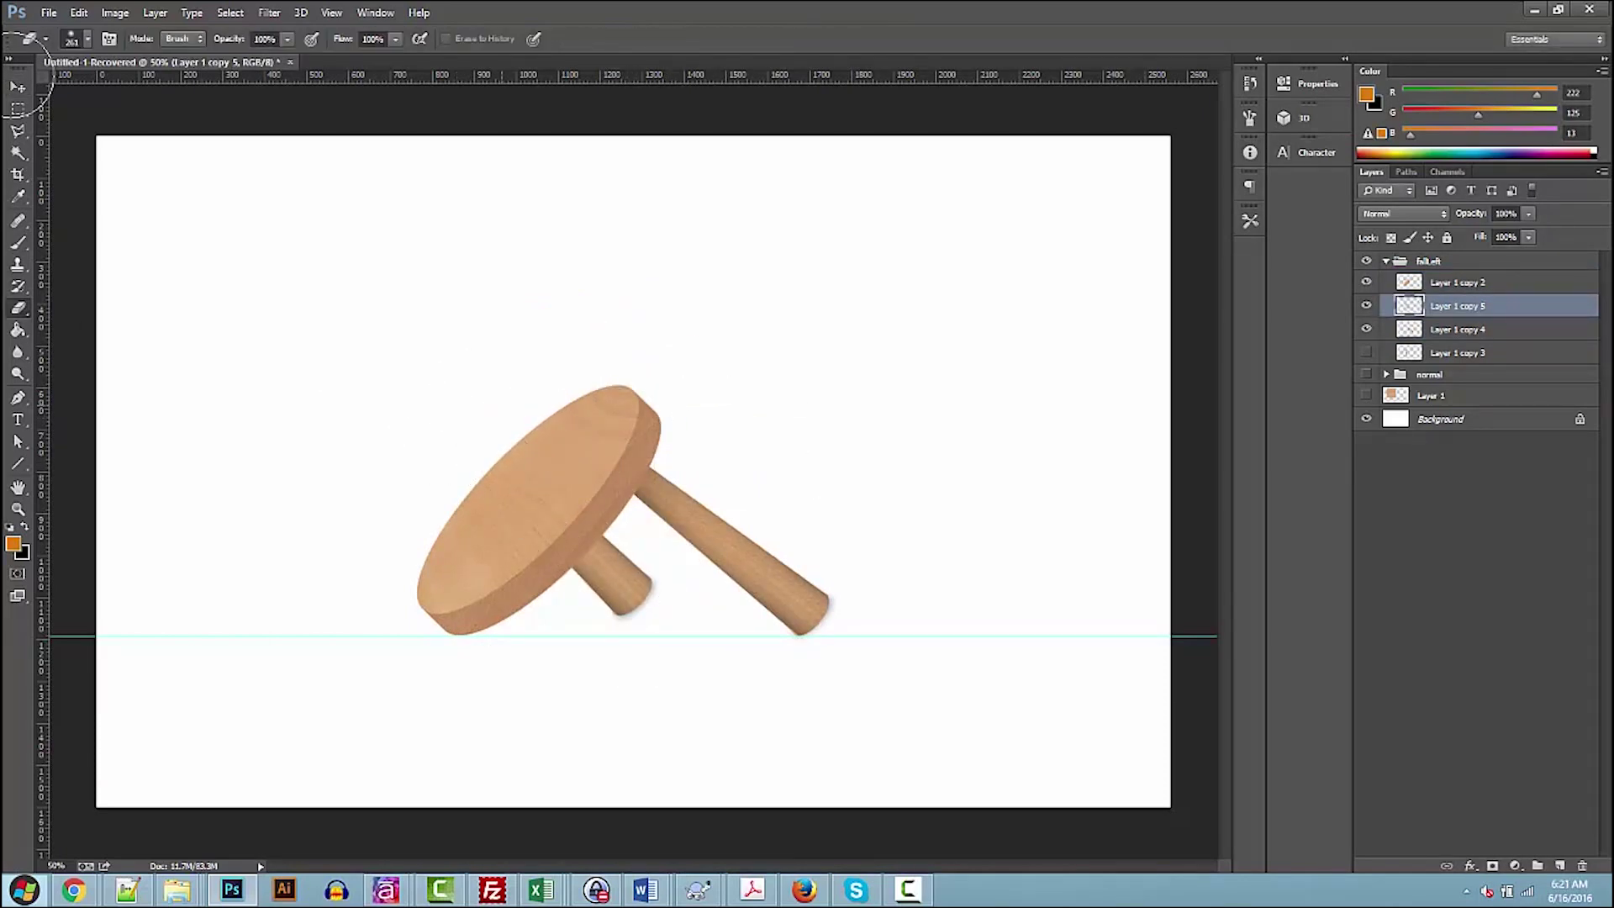
Nudge the middle leg left and down and rotate the other leg slightly counter-clockwise
key(ctrl+t)
drag(623, 582, 603, 593)
key(Return)
ctrl+click(641, 480)
key(ctrl+t)
drag(606, 400, 595, 410)
key(Return)
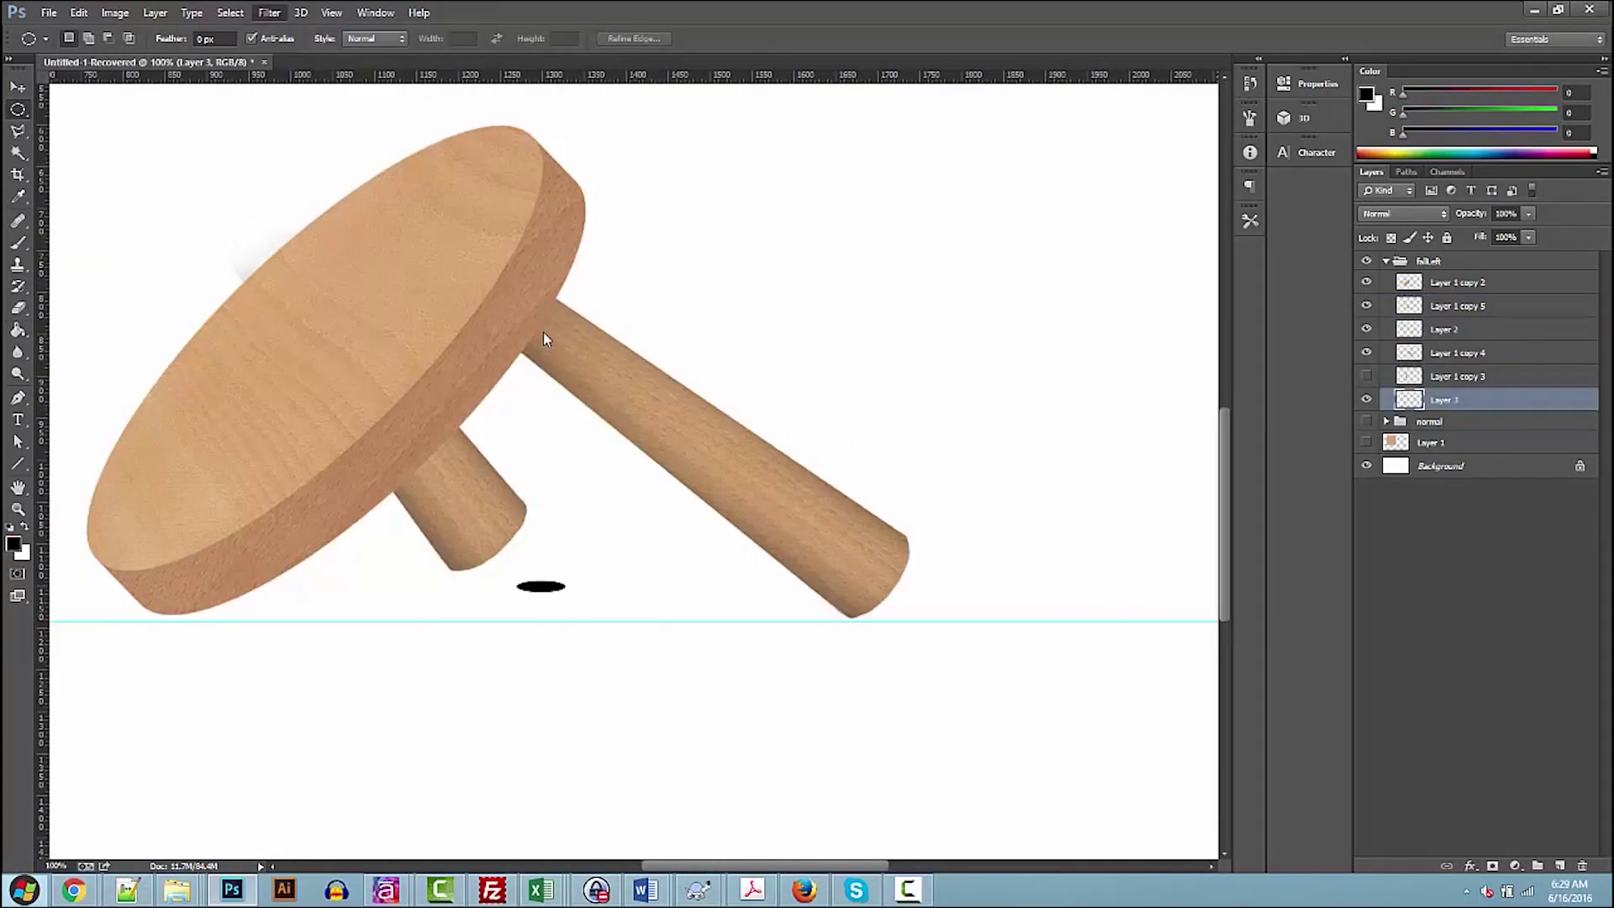
Move and reshape the soft shadows beneath the fallen stool pieces
click(646, 551)
key(Return)
click(18, 87)
drag(566, 586, 905, 619)
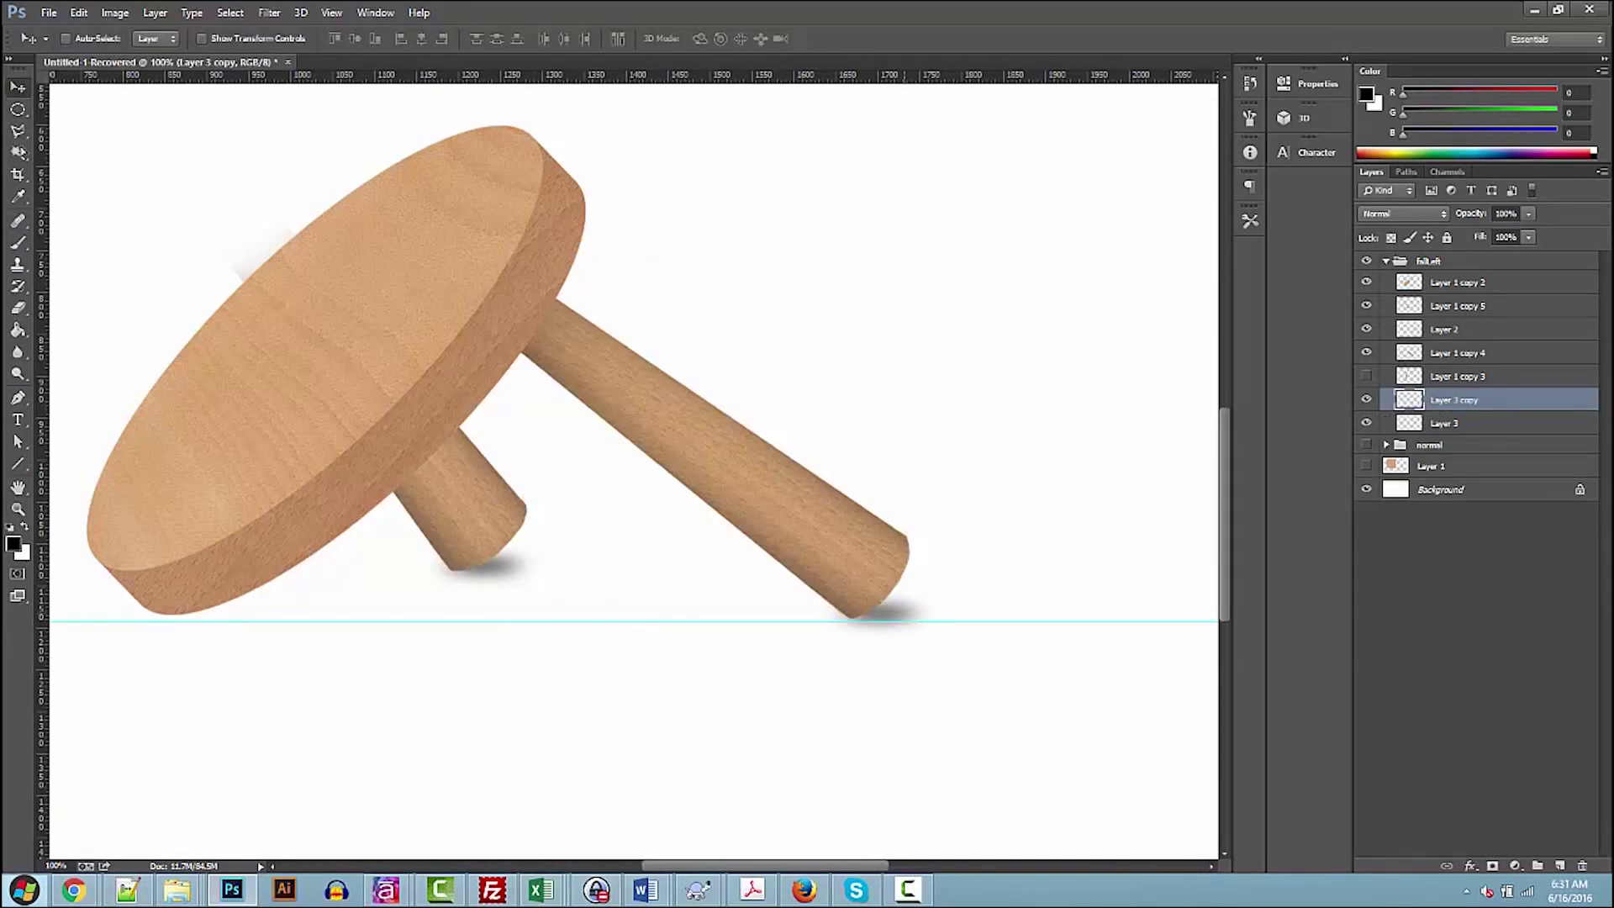
key(ctrl+t)
drag(530, 613, 443, 612)
key(Return)
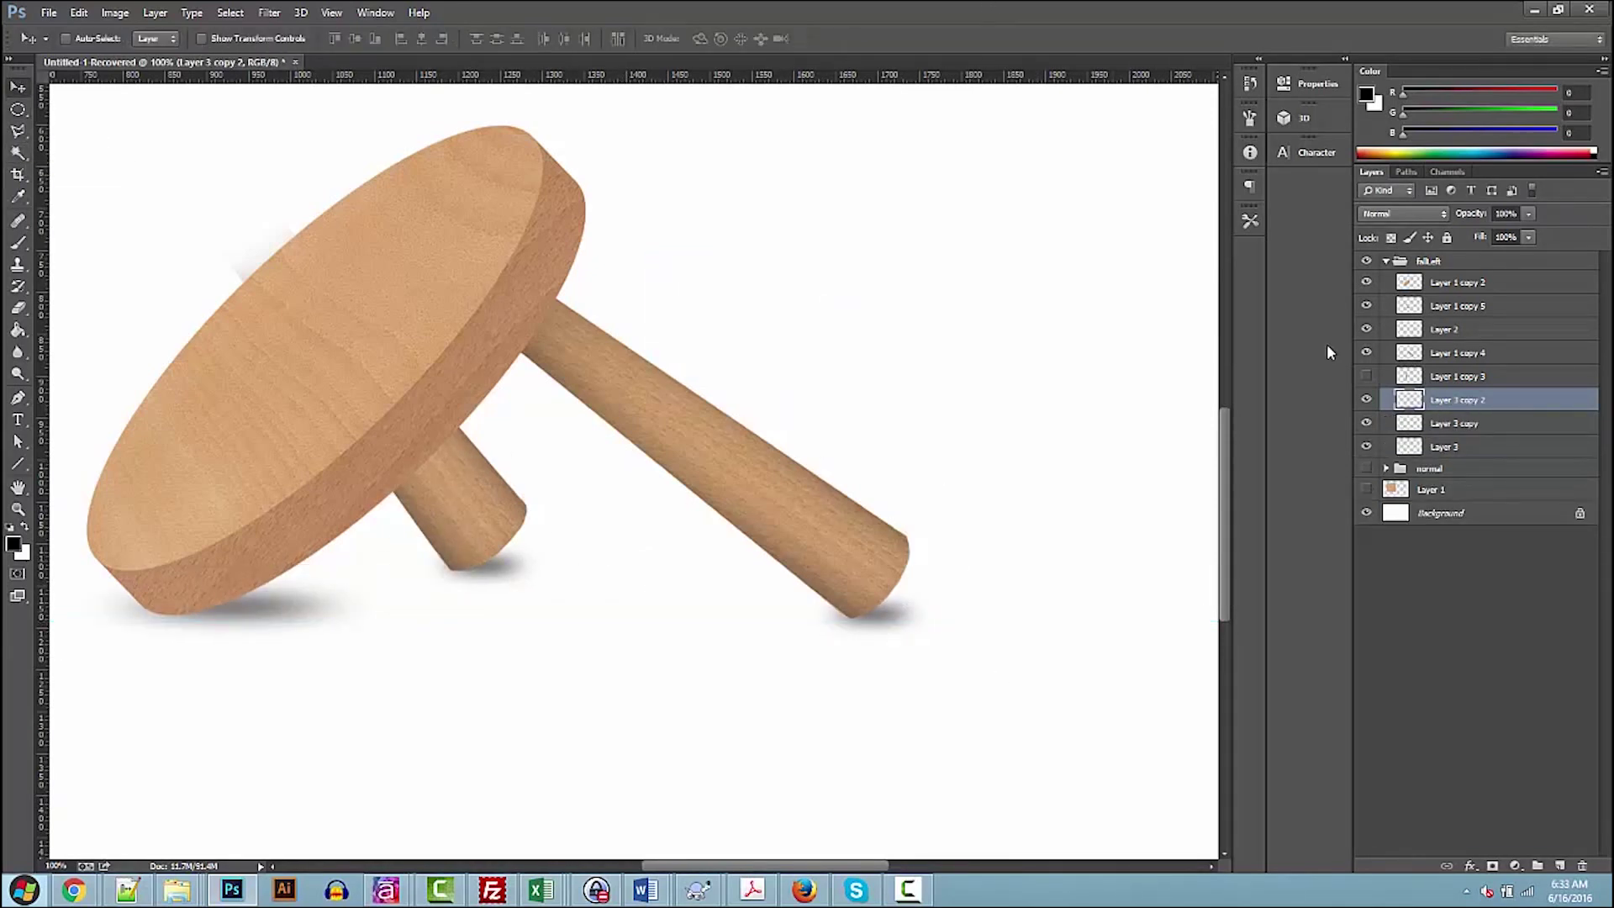
click(1458, 305)
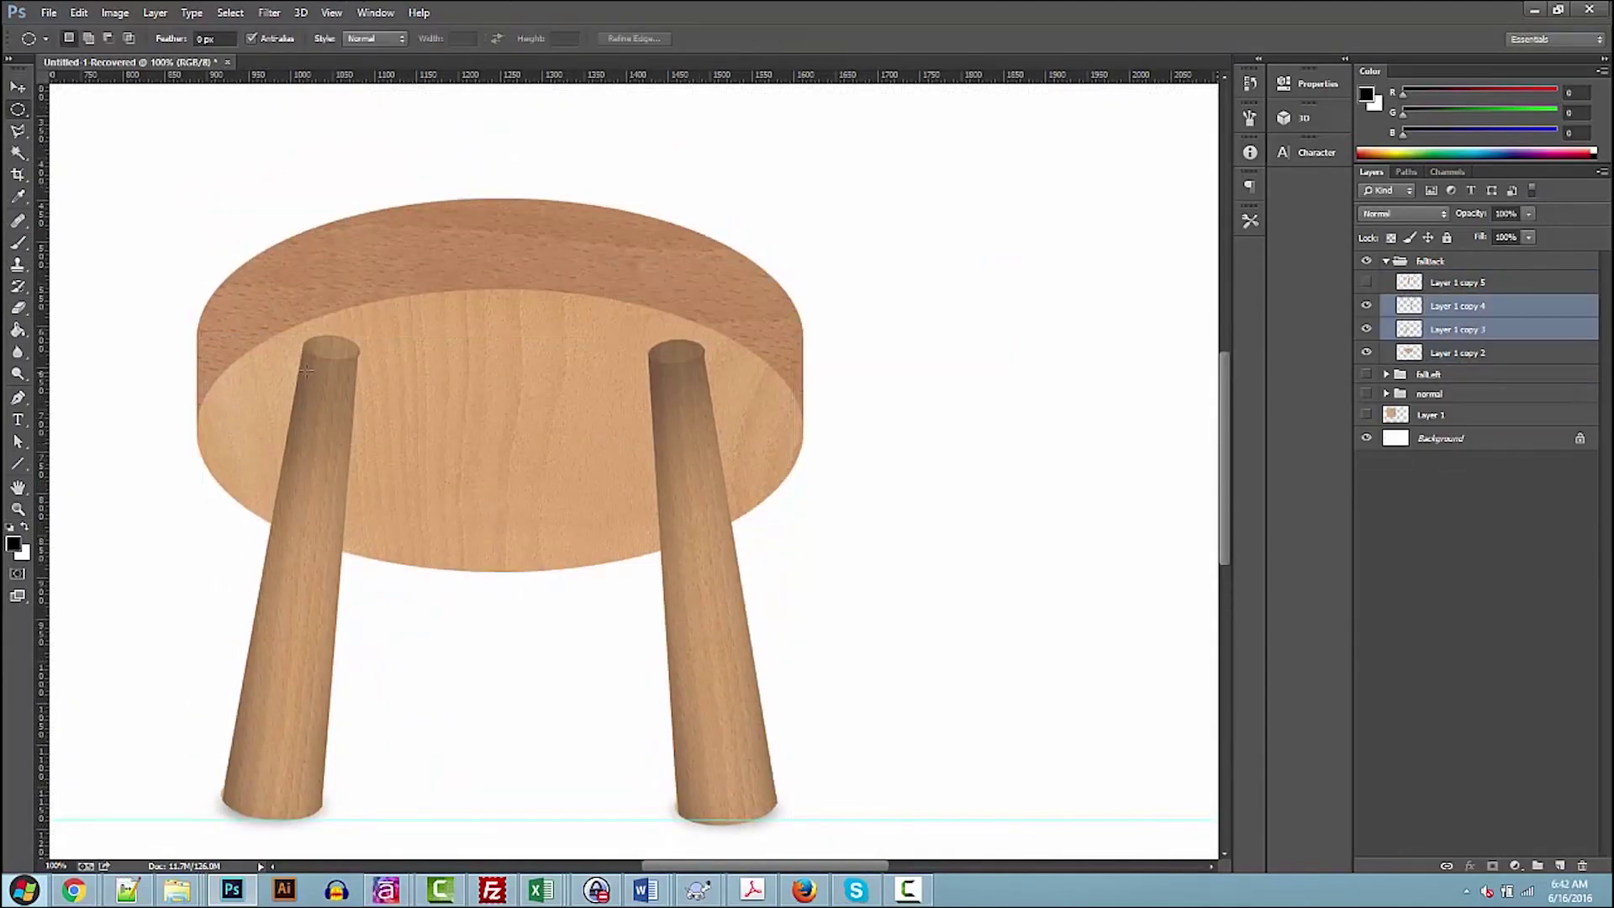
click(18, 109)
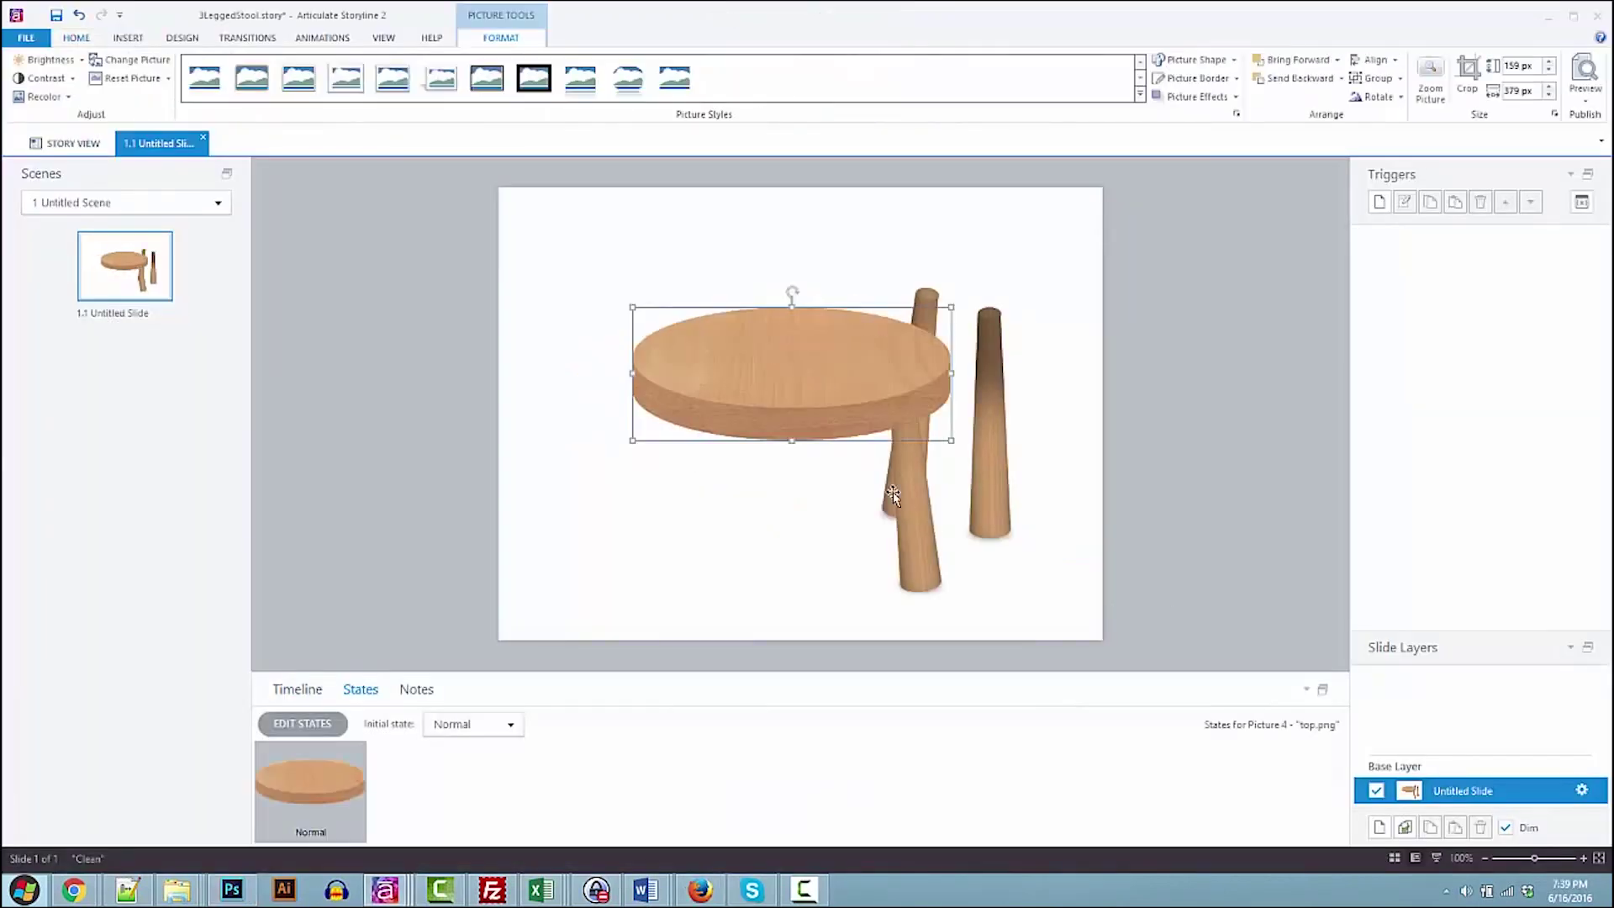
Add rotated text labels 'Item 1', 'Item 2' and 'Item 3' to the leg pictures' states
drag(590, 618, 1041, 664)
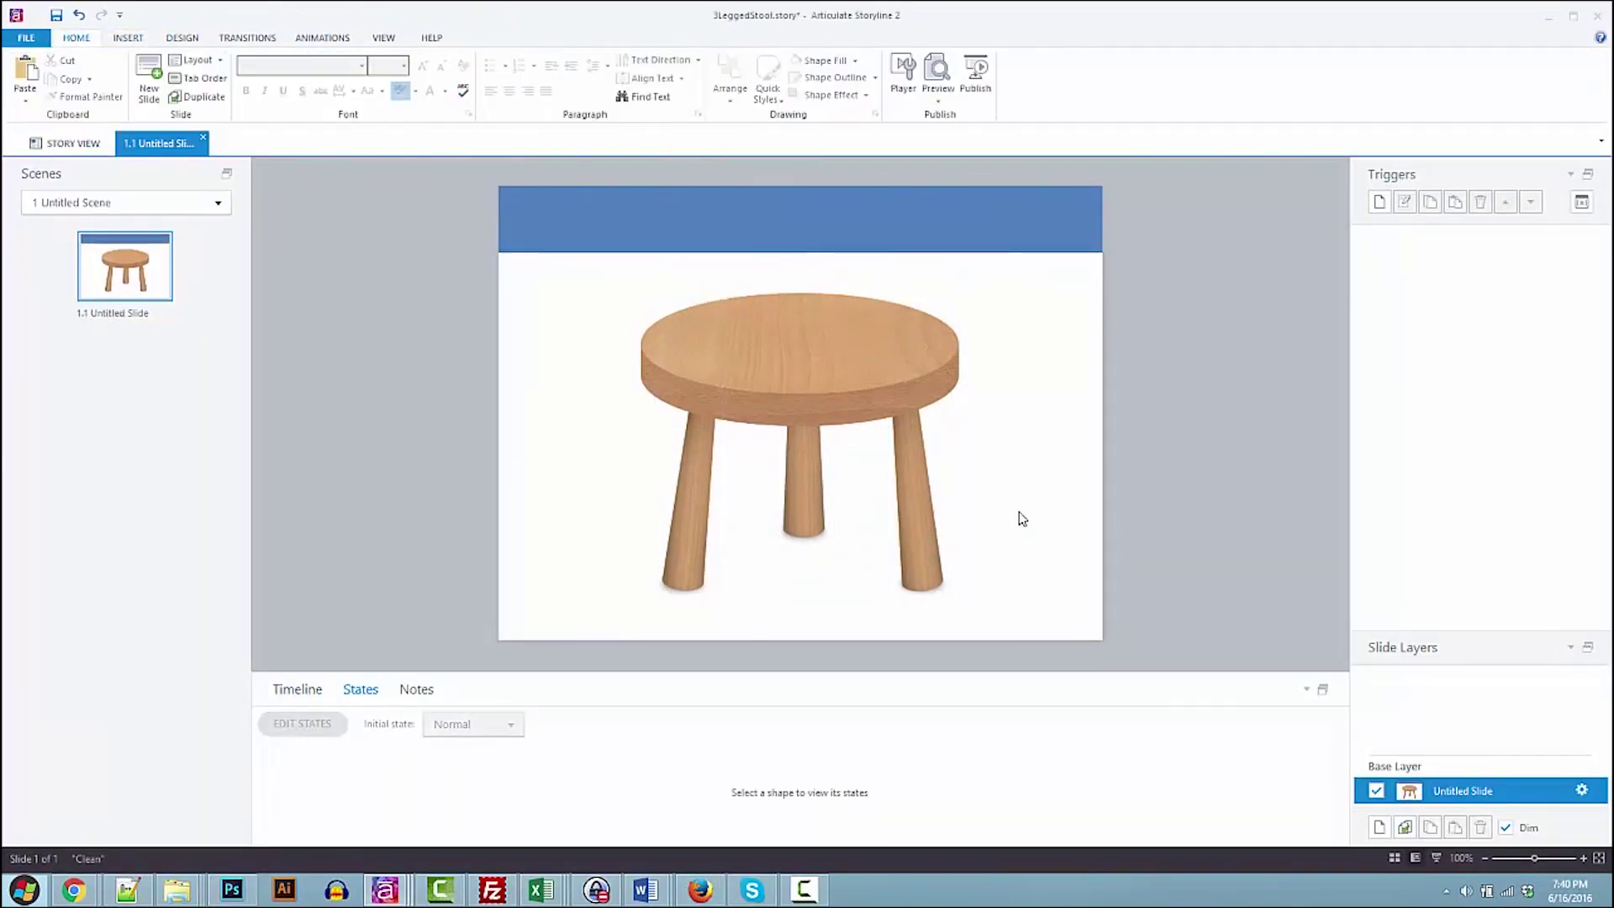
click(689, 476)
click(303, 723)
click(128, 38)
click(580, 77)
click(792, 446)
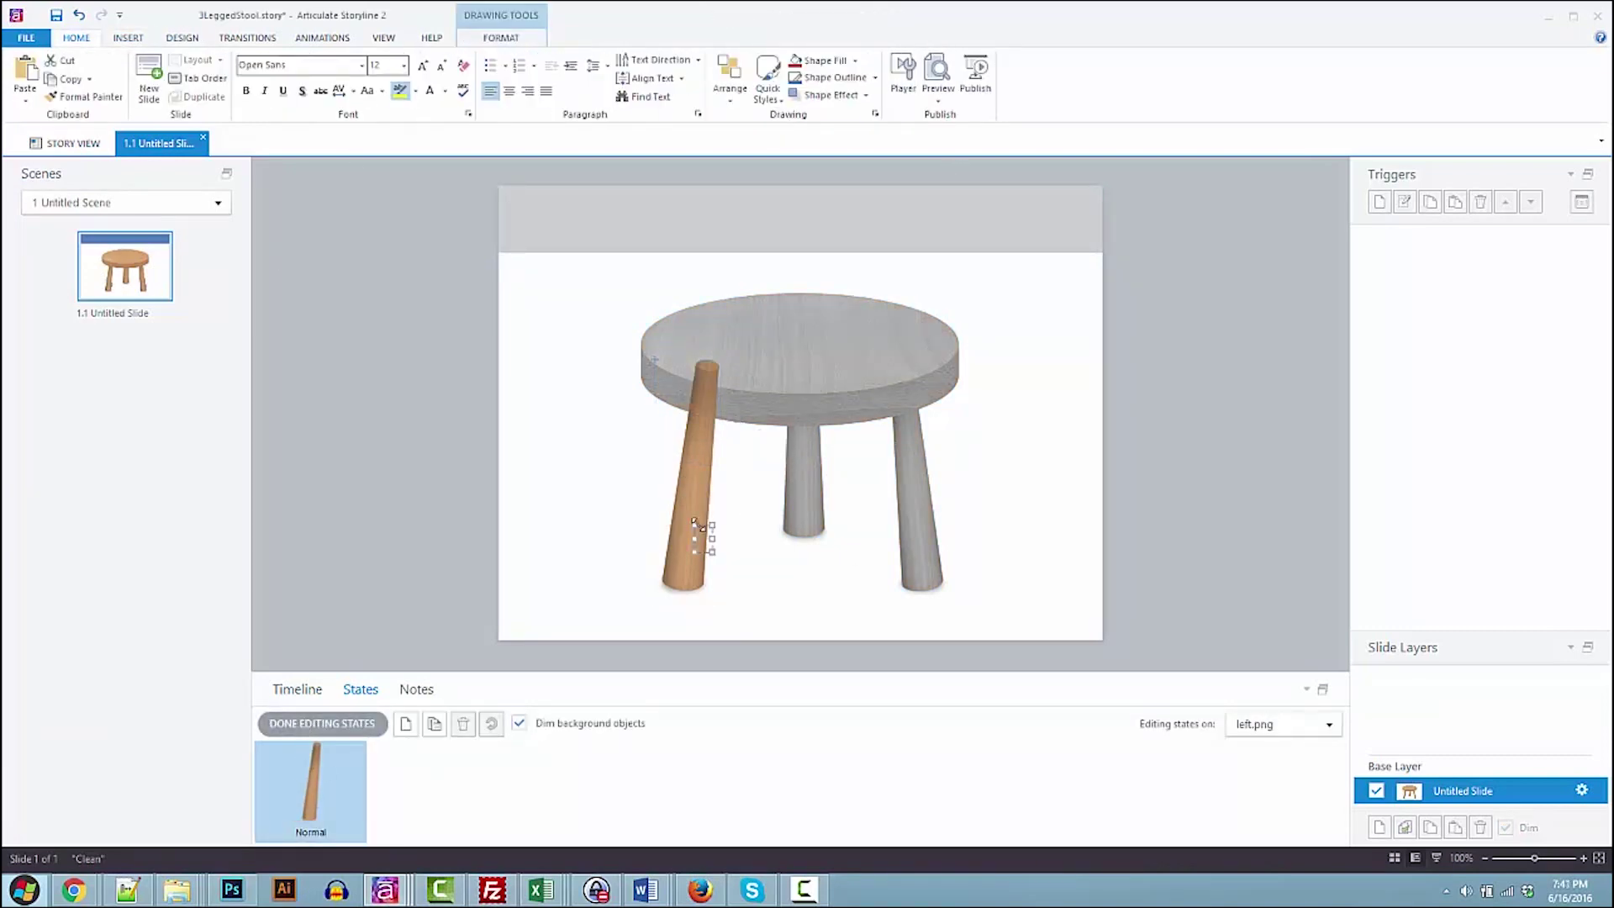
mouse_move(709, 547)
mouse_down()
mouse_move(736, 525)
mouse_move(710, 532)
mouse_up()
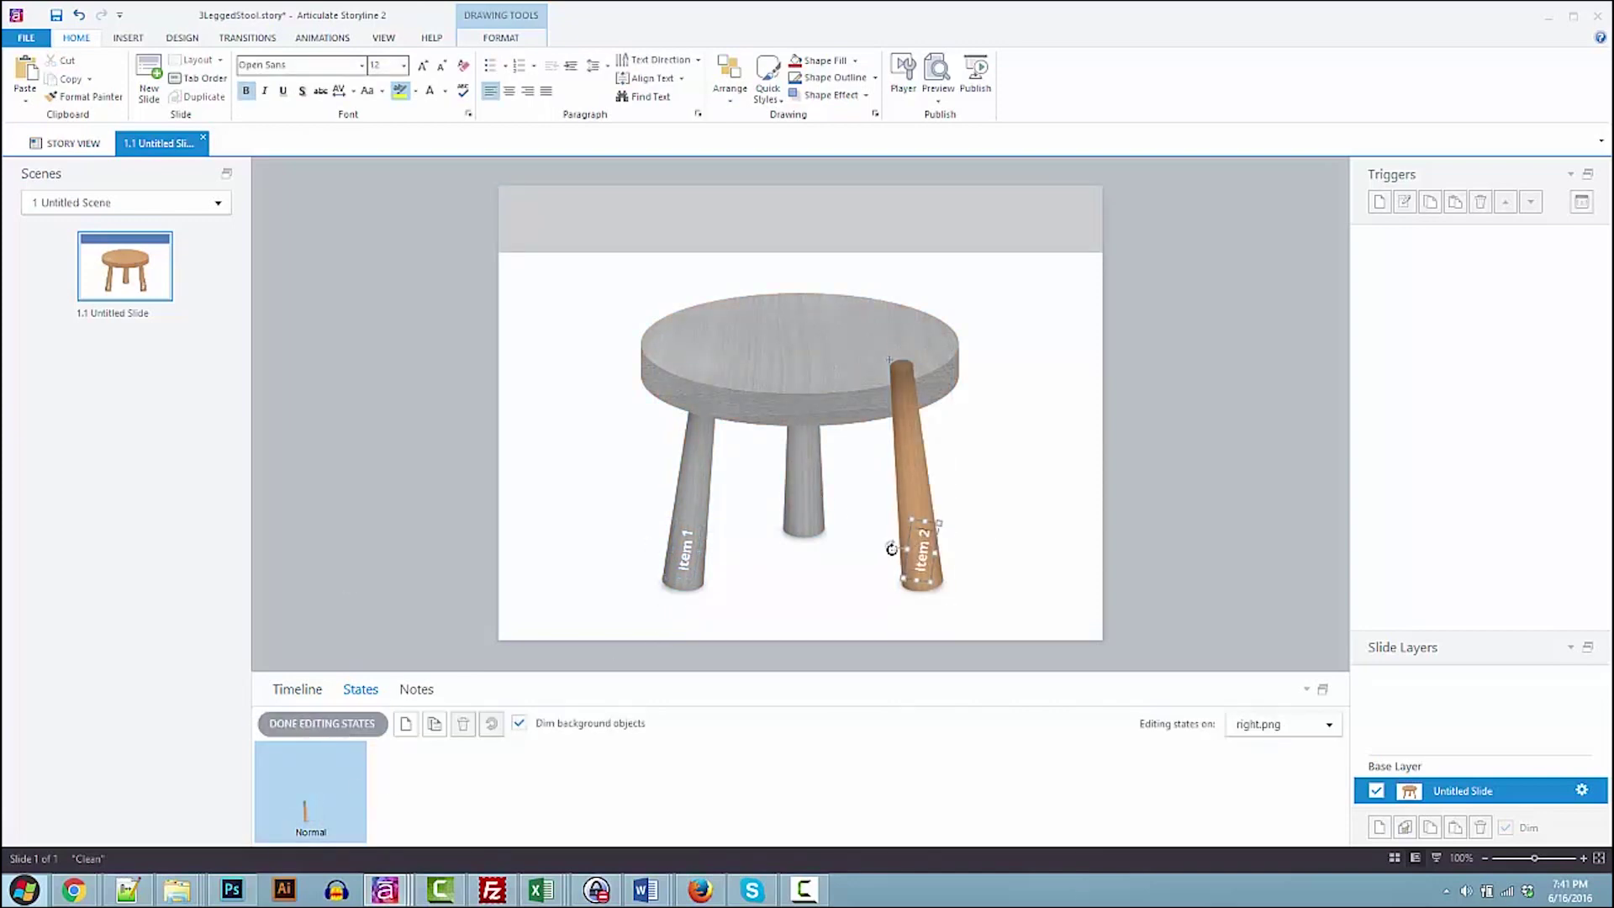
drag(892, 550, 800, 561)
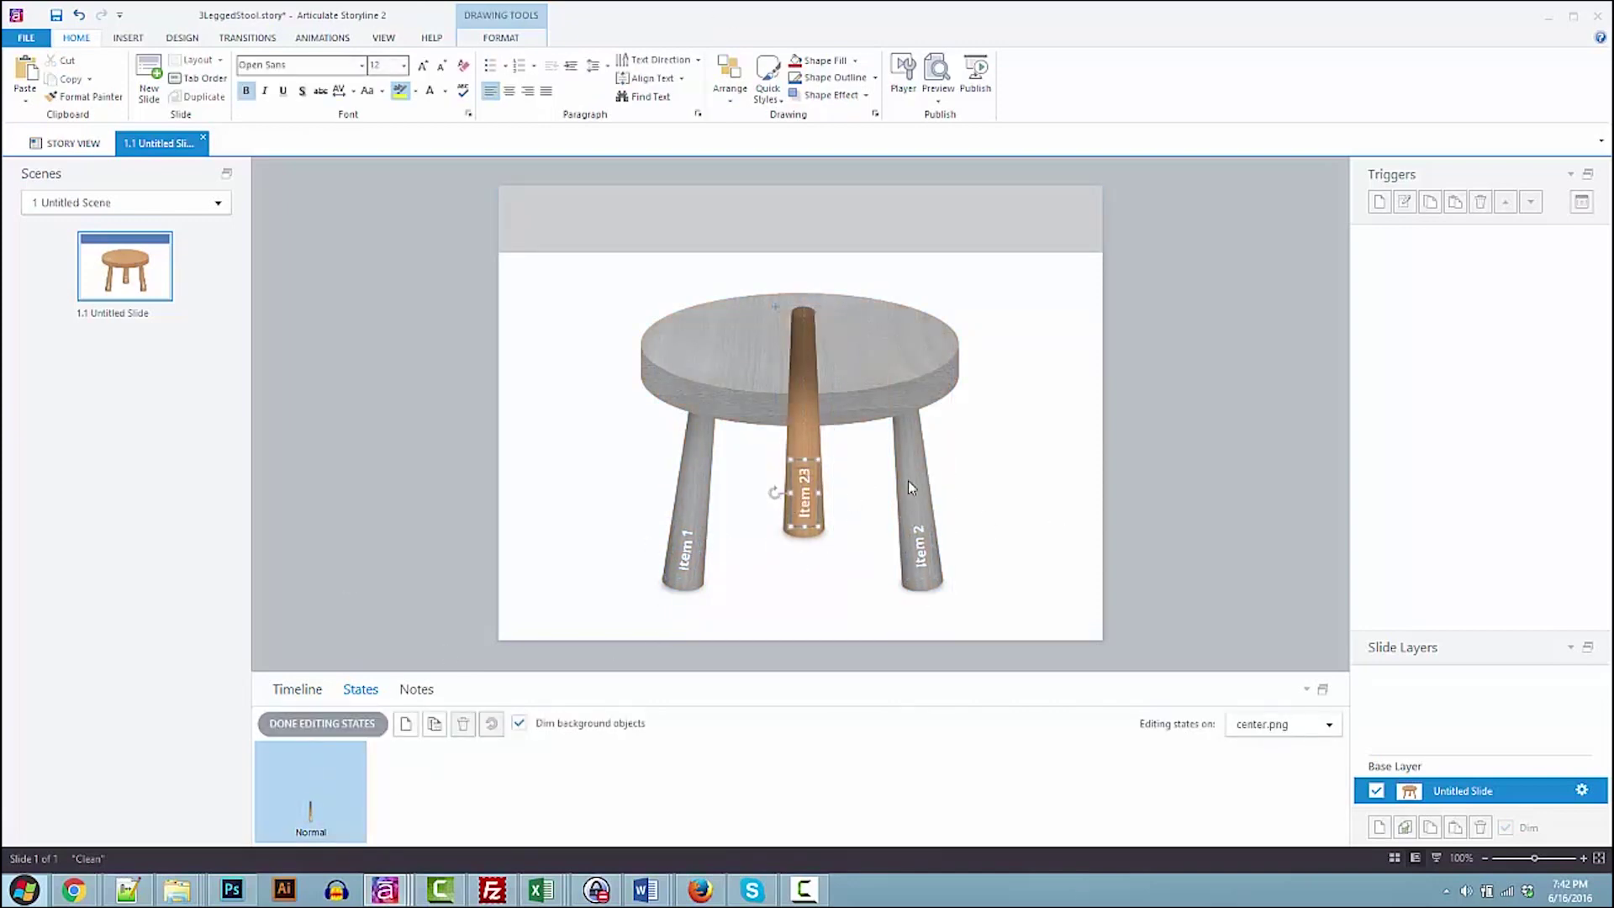
click(908, 481)
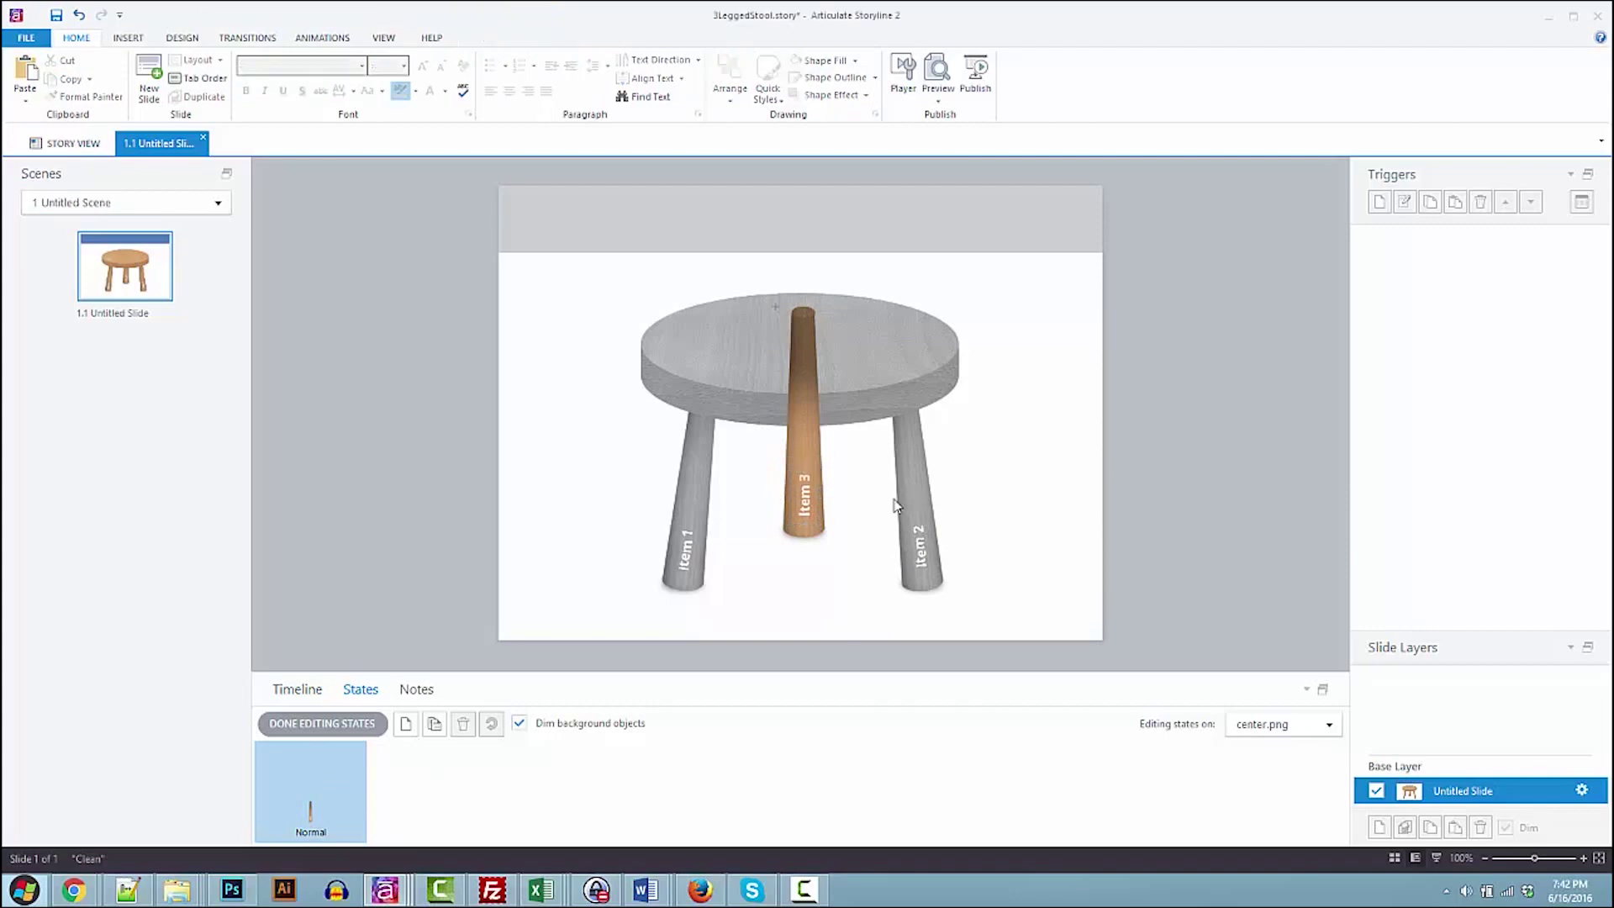
click(349, 724)
Add a 'Topic' label on the seat's edge in the seat picture's states
click(798, 344)
click(302, 724)
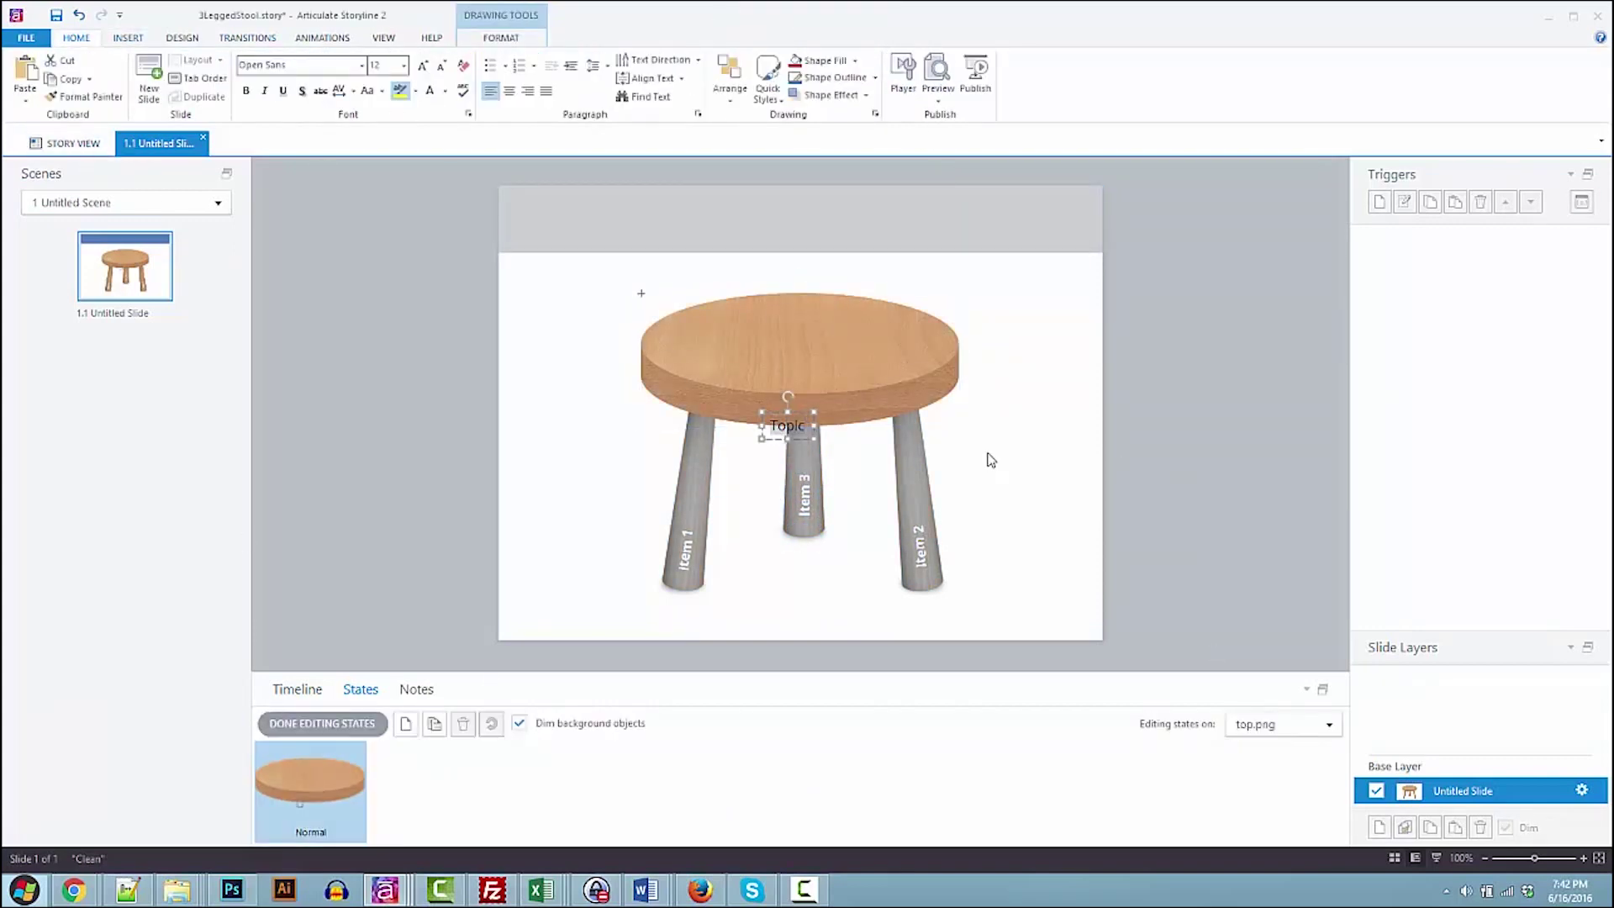
drag(812, 407, 812, 357)
click(1064, 446)
click(814, 407)
key(ctrl+z)
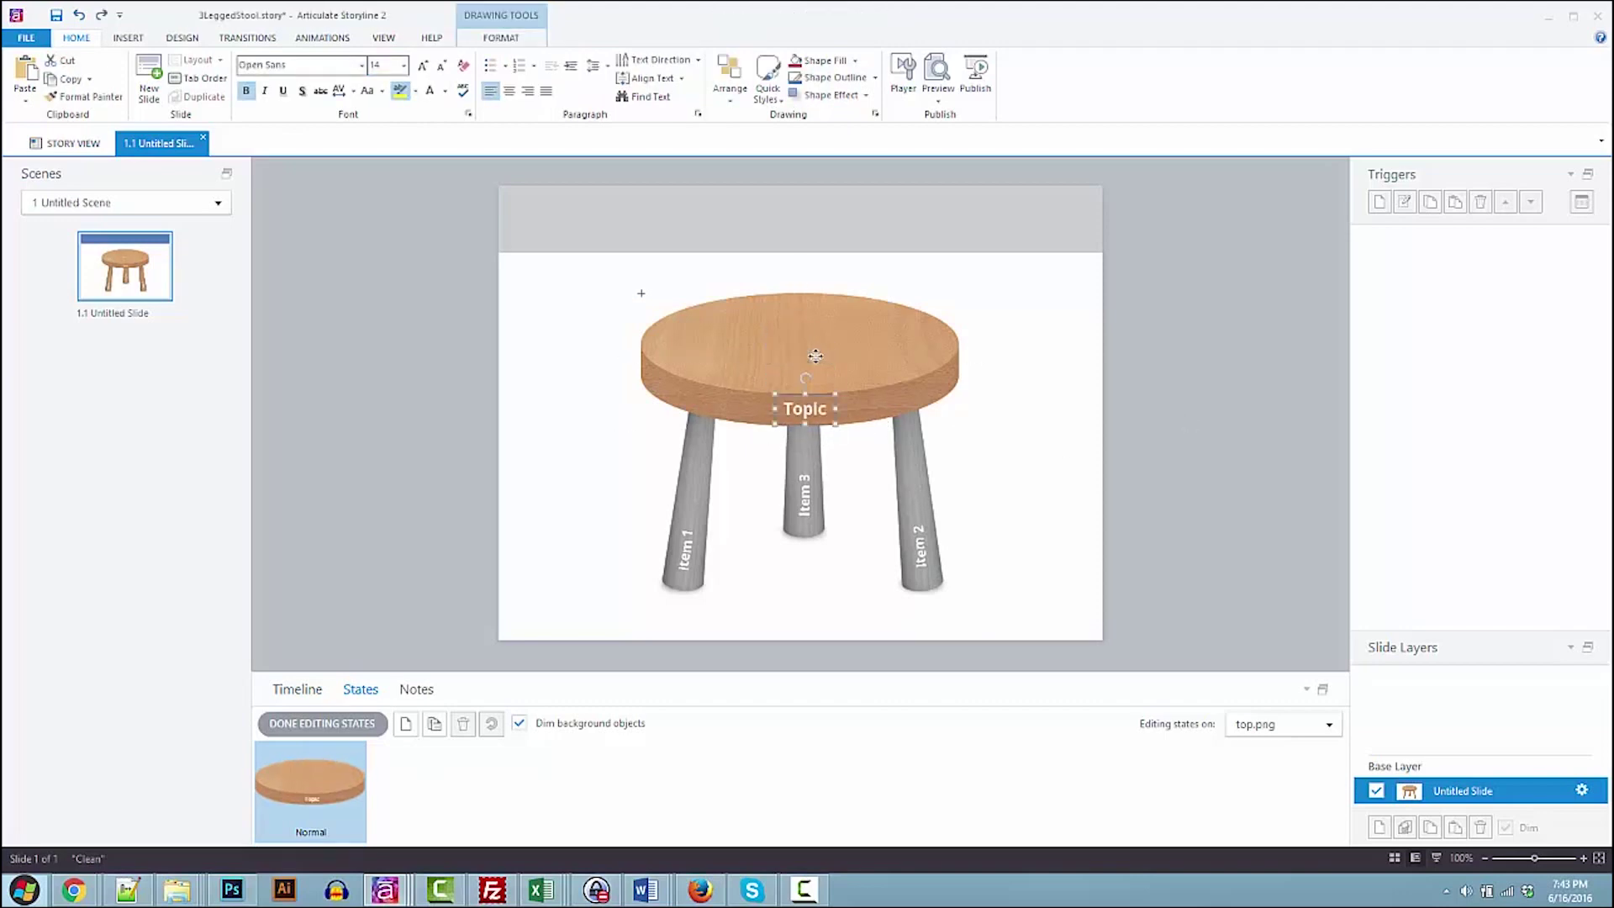
click(331, 728)
click(1112, 583)
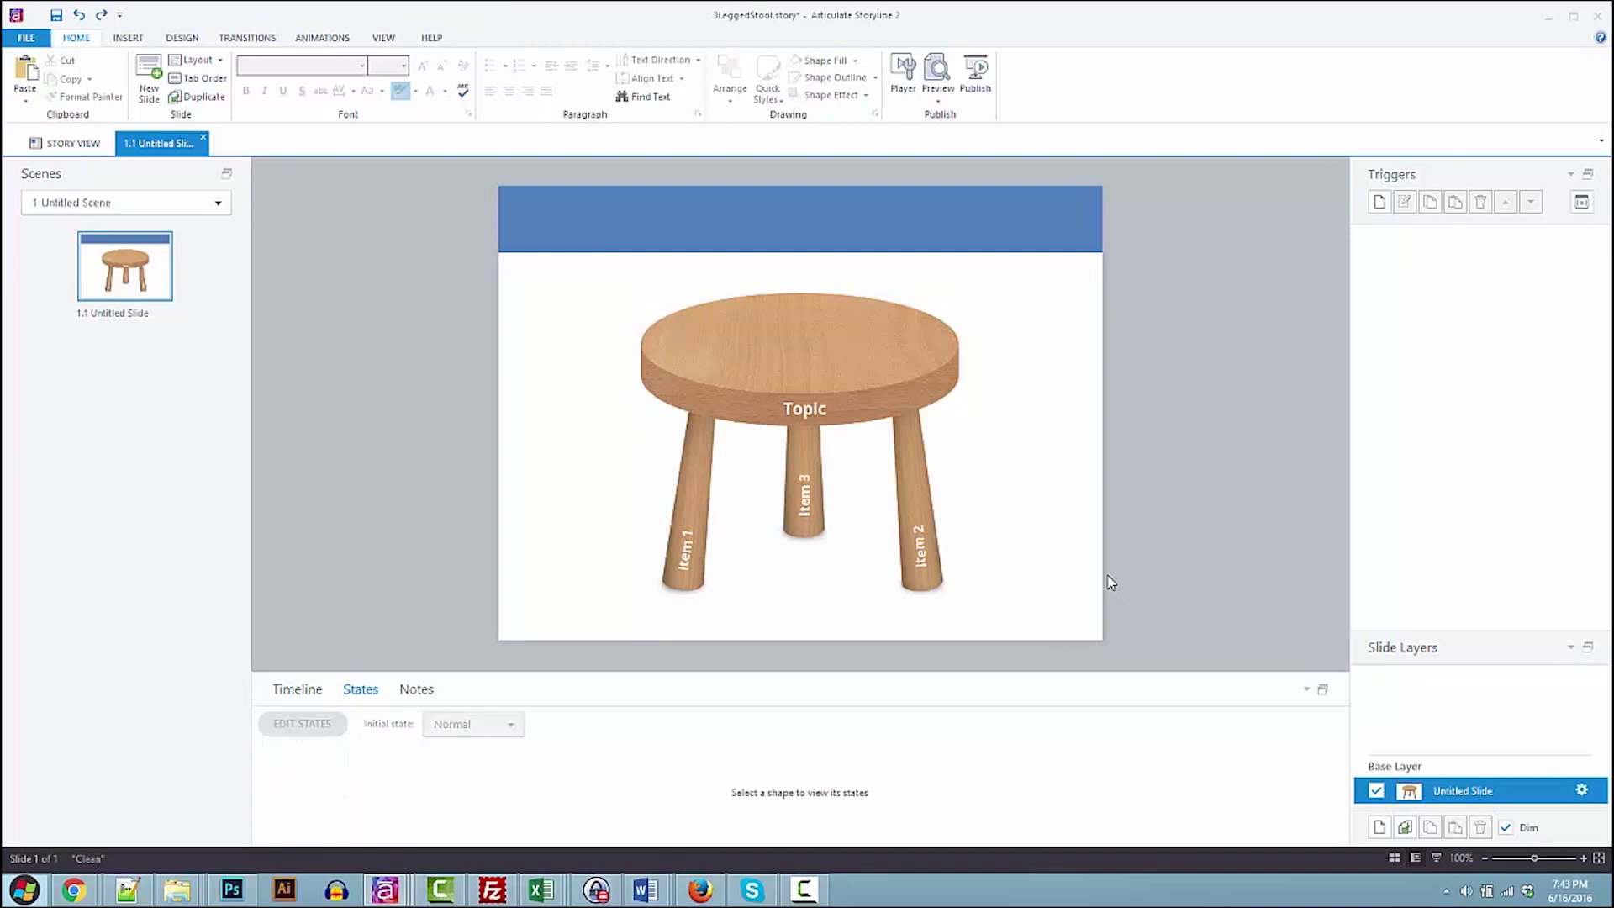
Back out of the question conversion and save the project
click(99, 91)
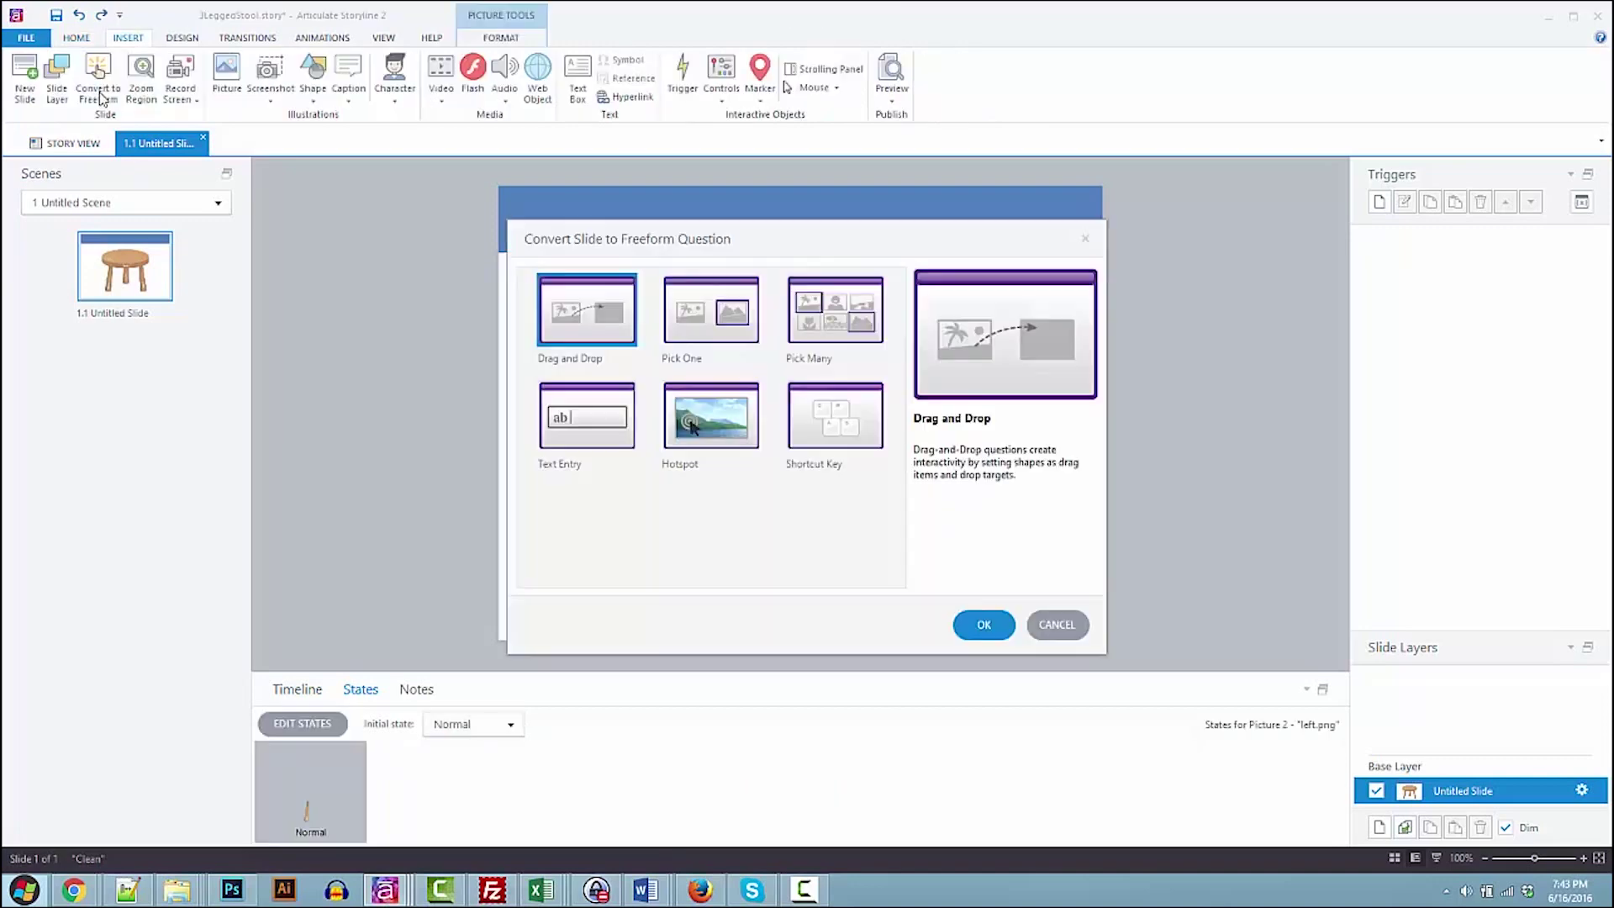
click(1070, 630)
click(55, 17)
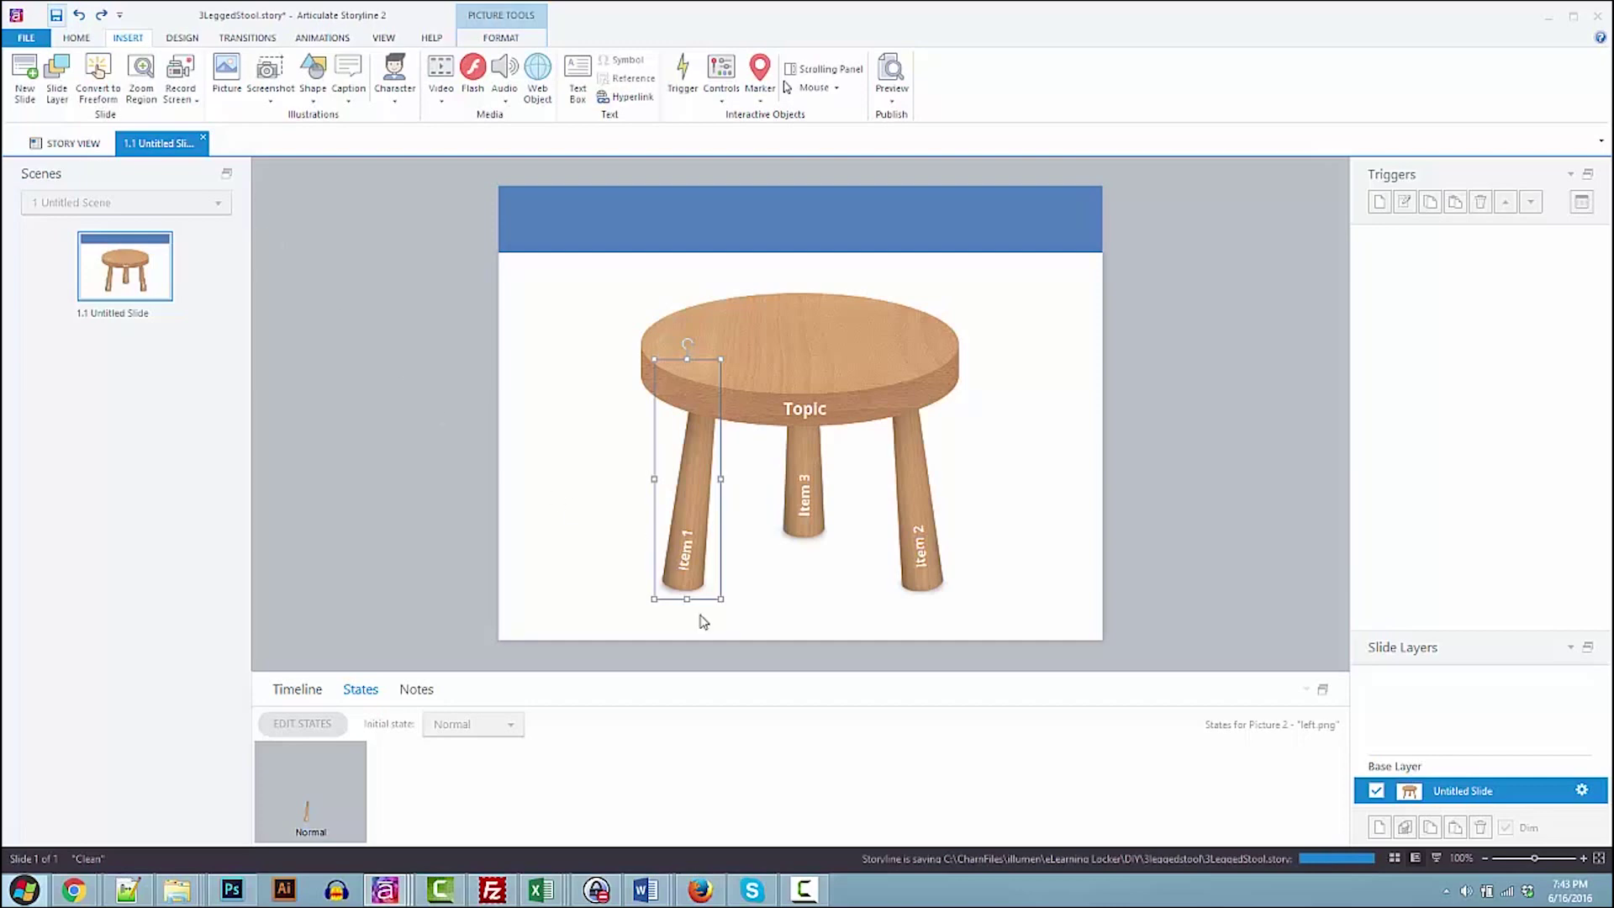
click(482, 437)
Convert the slide to Drag and Drop with center.png, right.png and left.png as items A–C
click(97, 75)
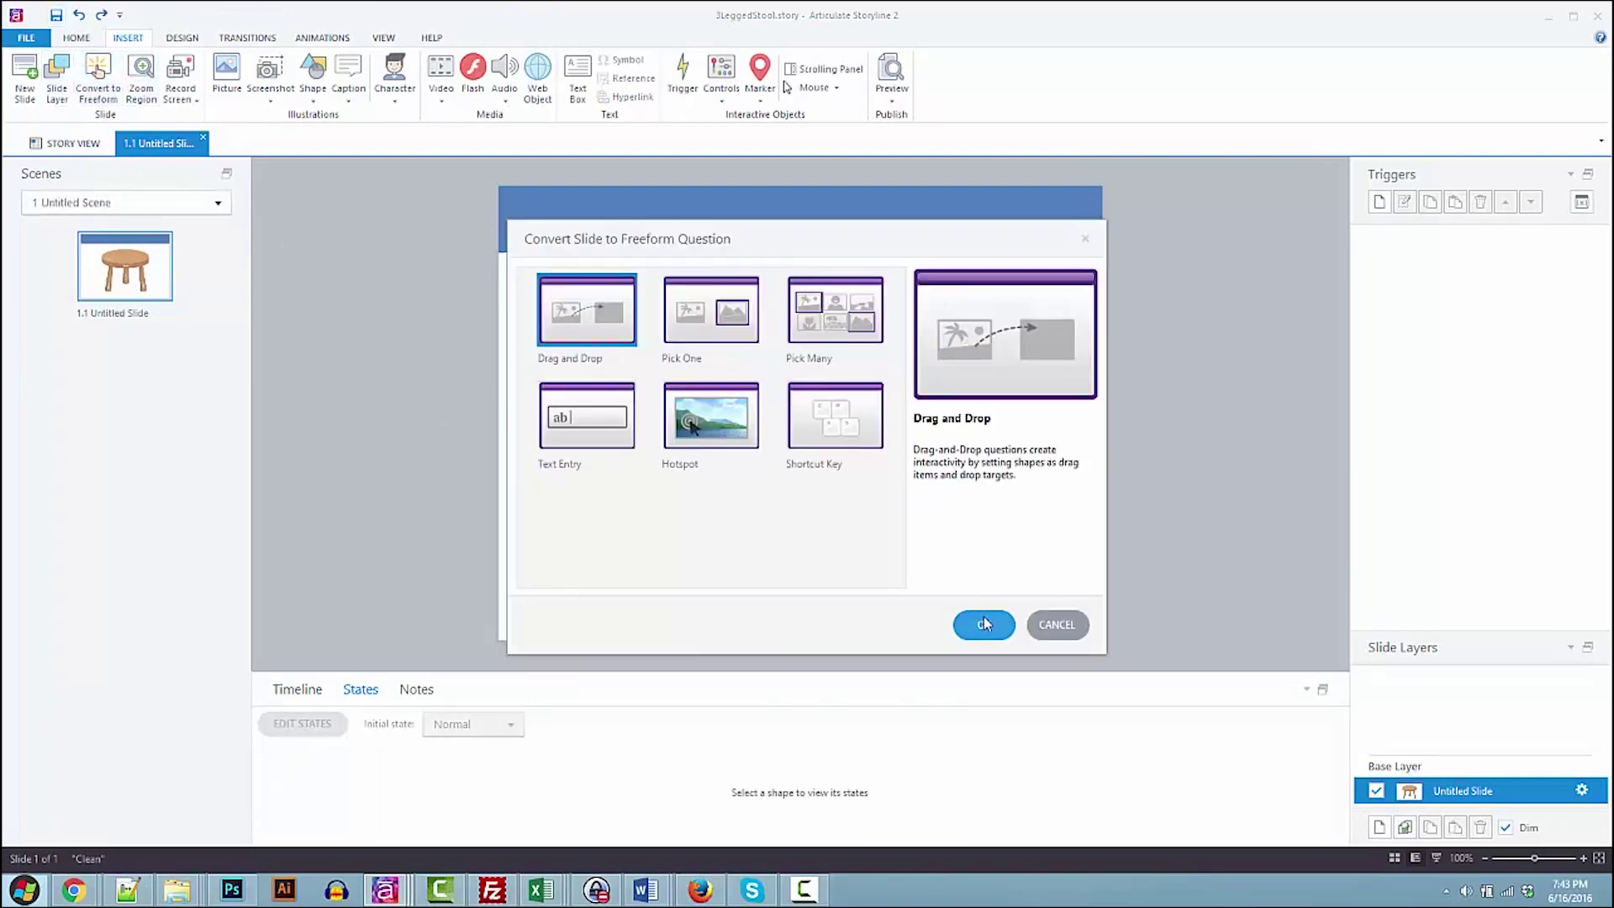
click(983, 623)
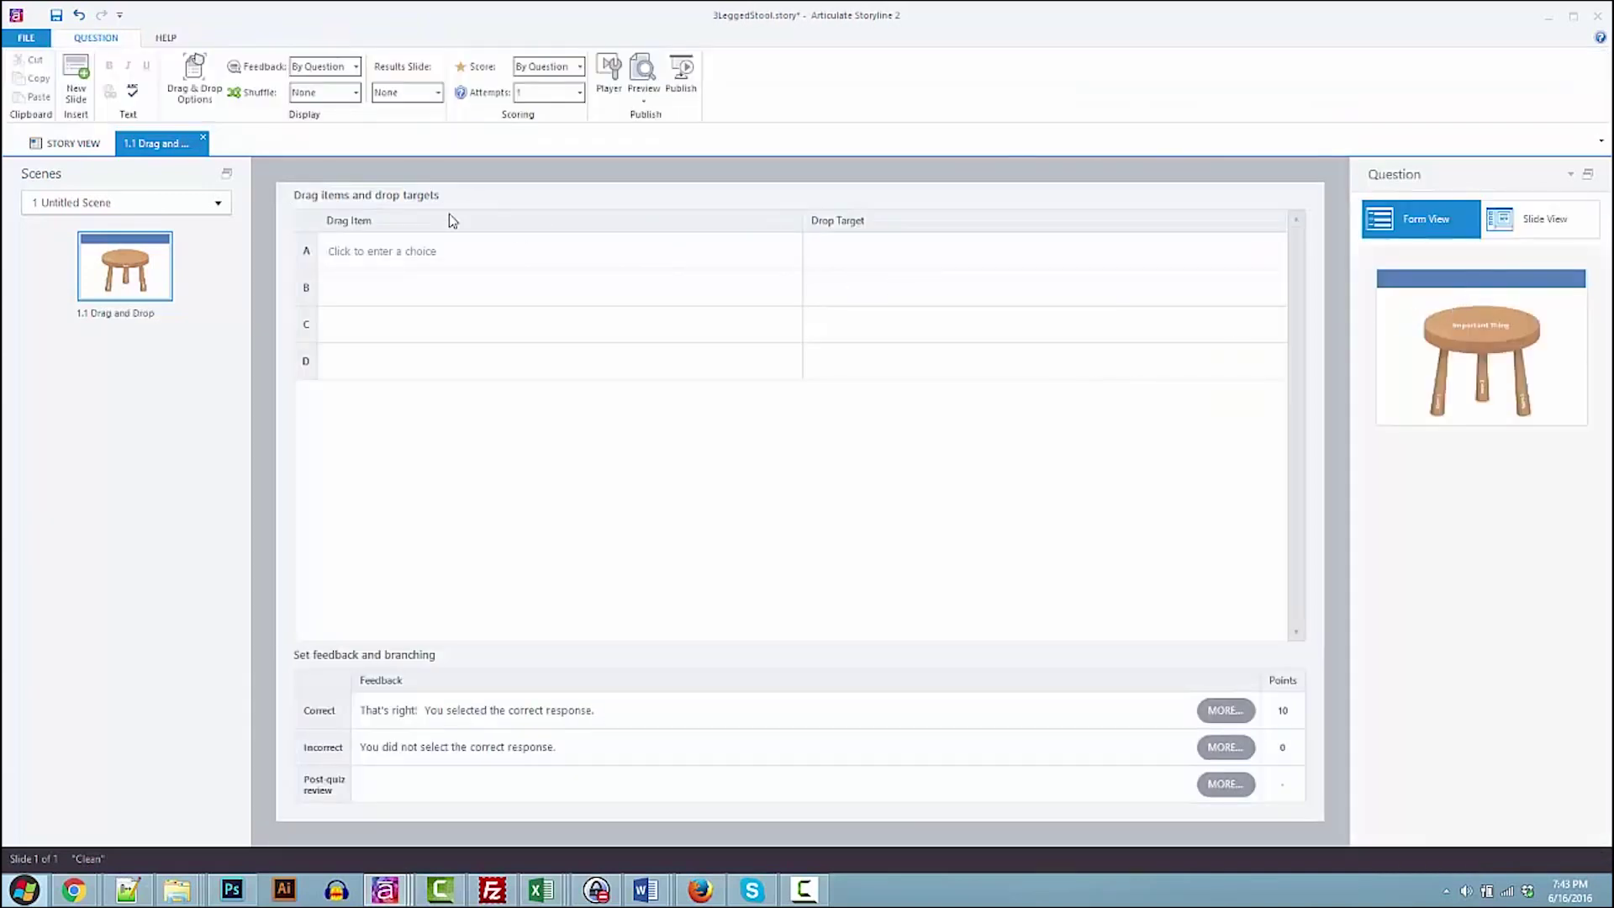
click(399, 259)
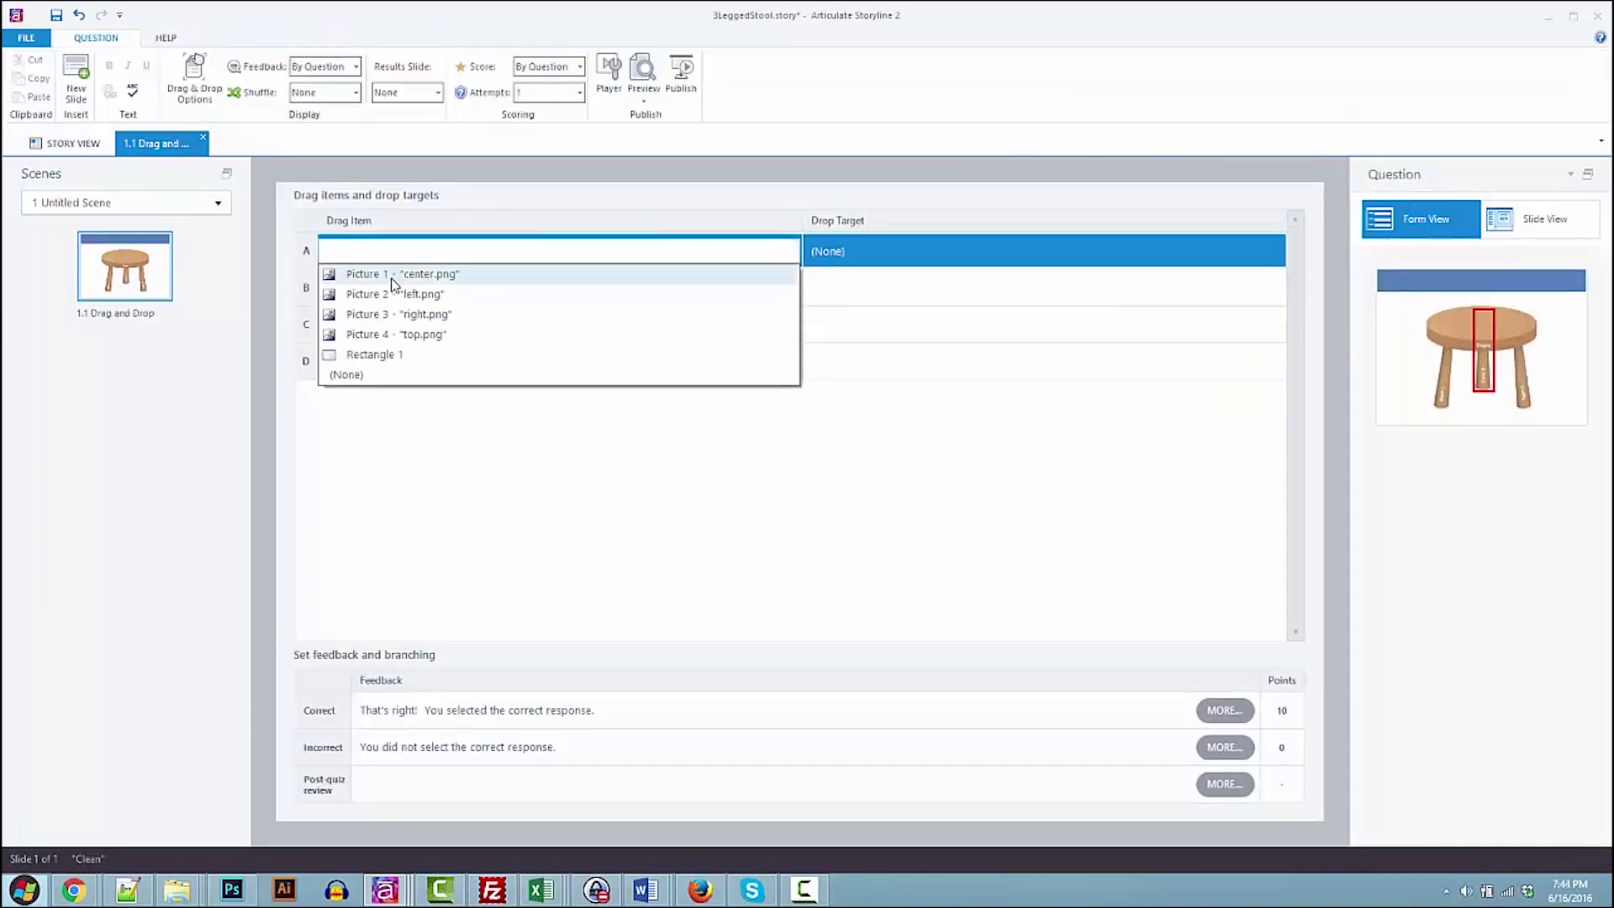
click(394, 275)
click(395, 287)
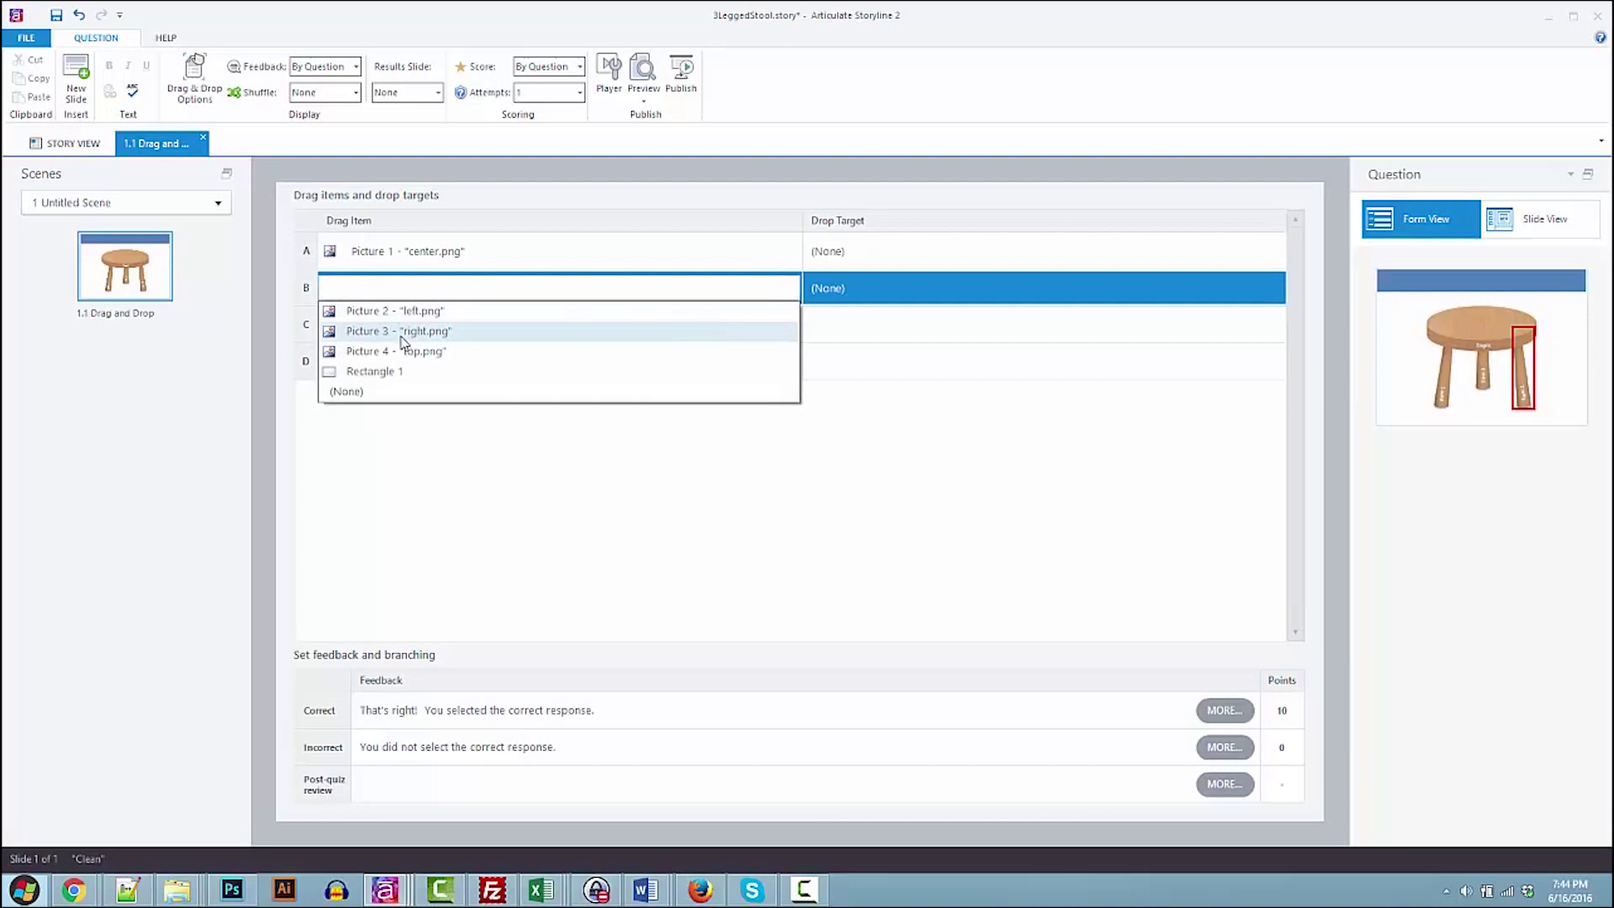
click(402, 331)
click(407, 323)
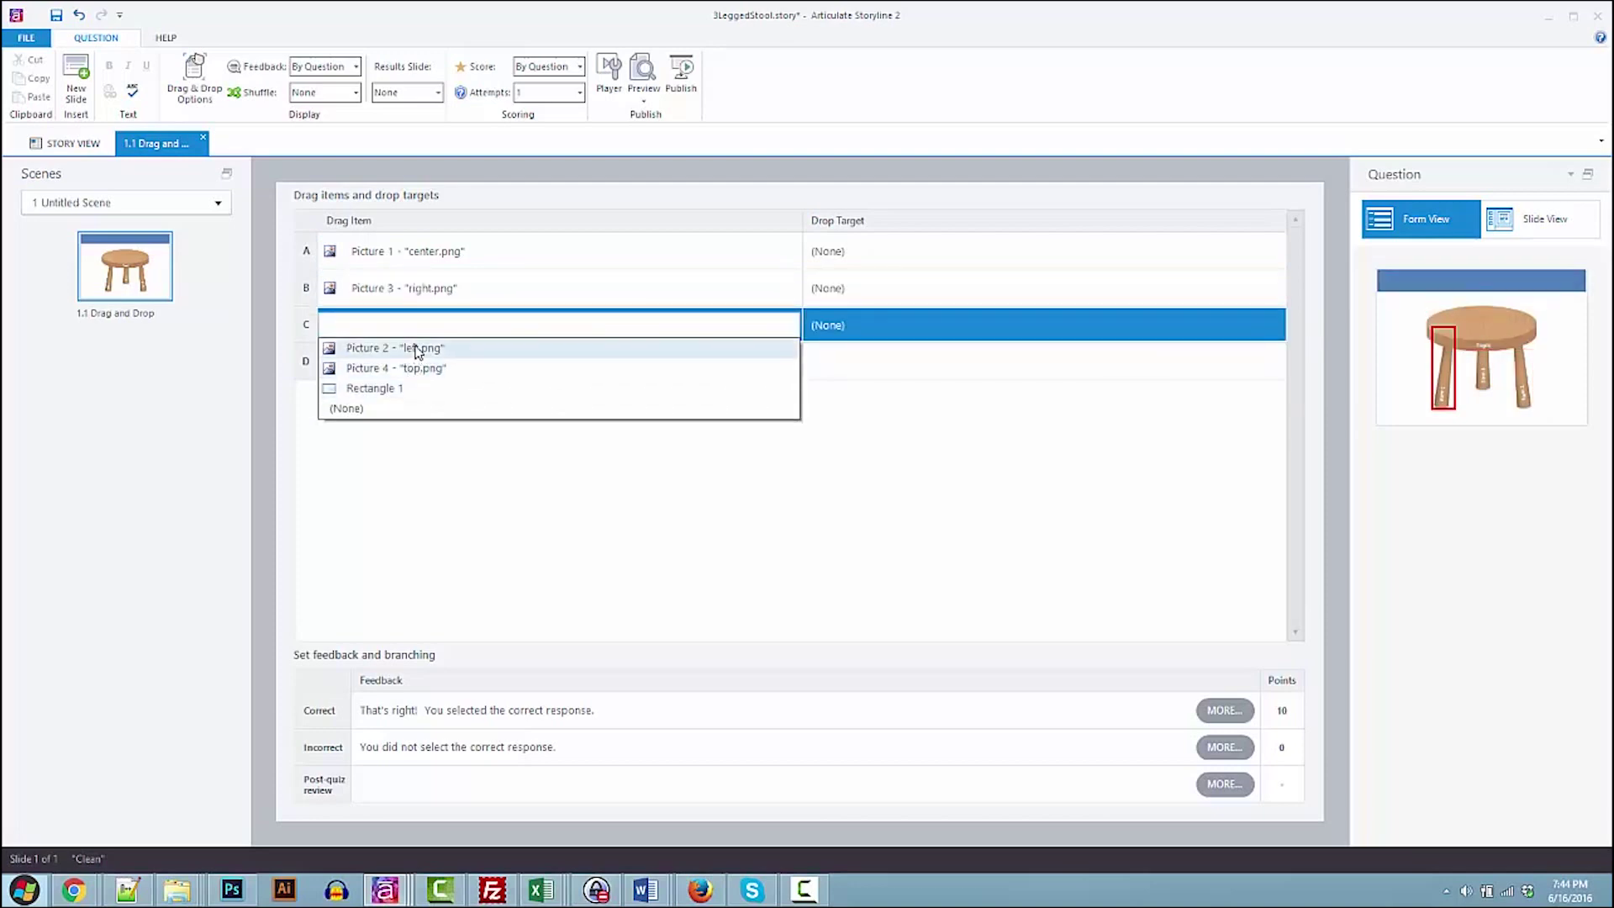
click(419, 349)
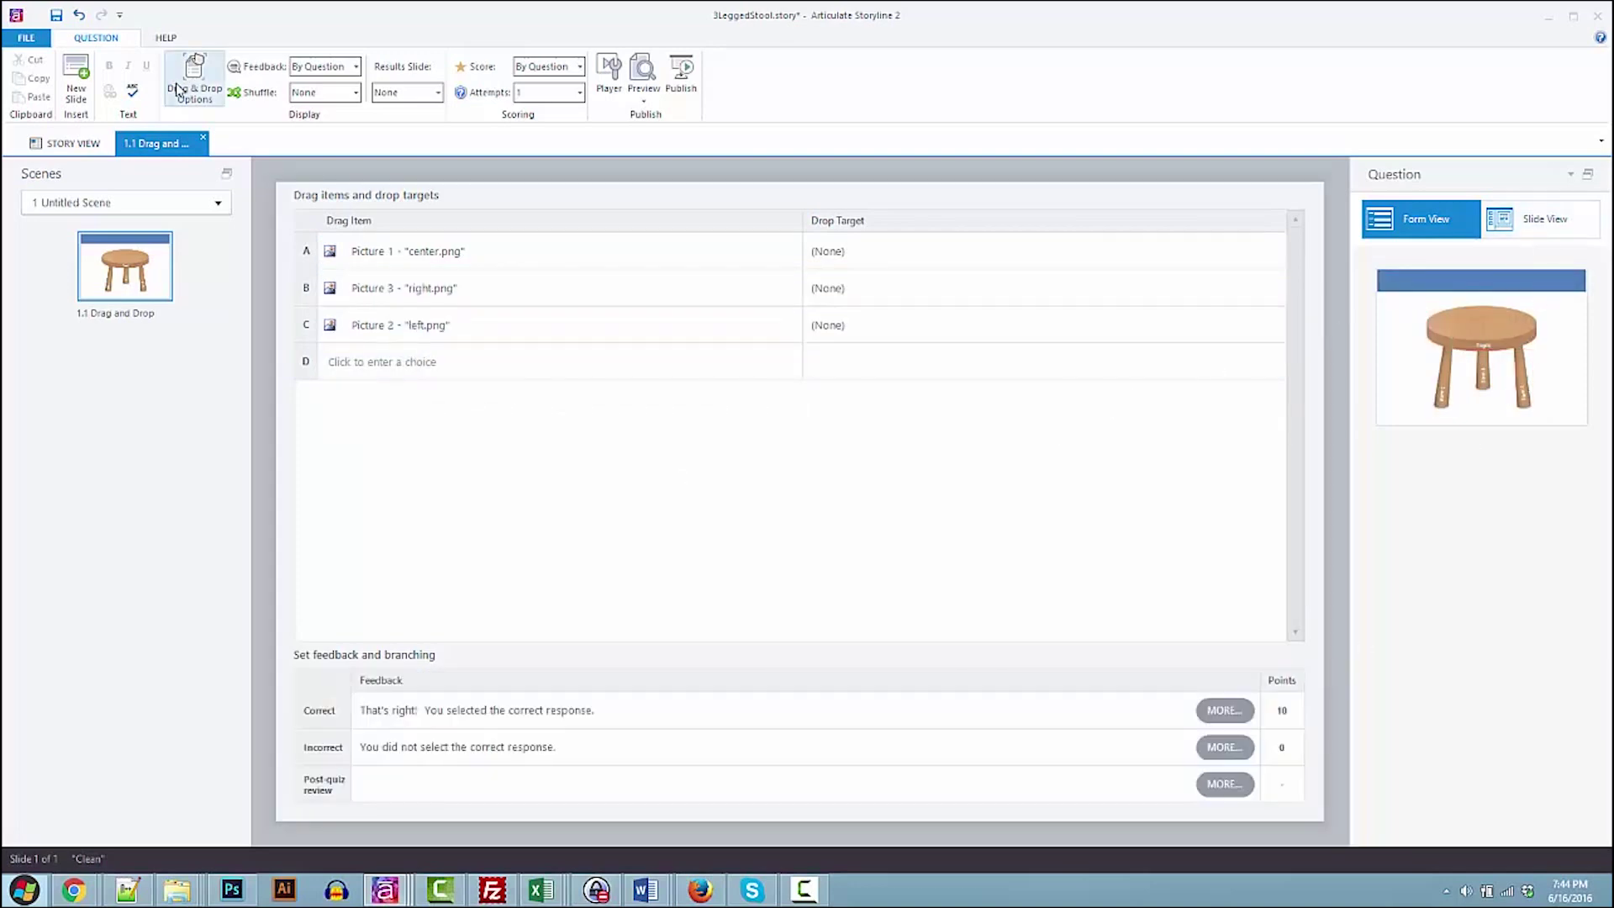
Turn on 'Return item to start point' in Drag & Drop Options and preview the slide
click(185, 88)
click(680, 325)
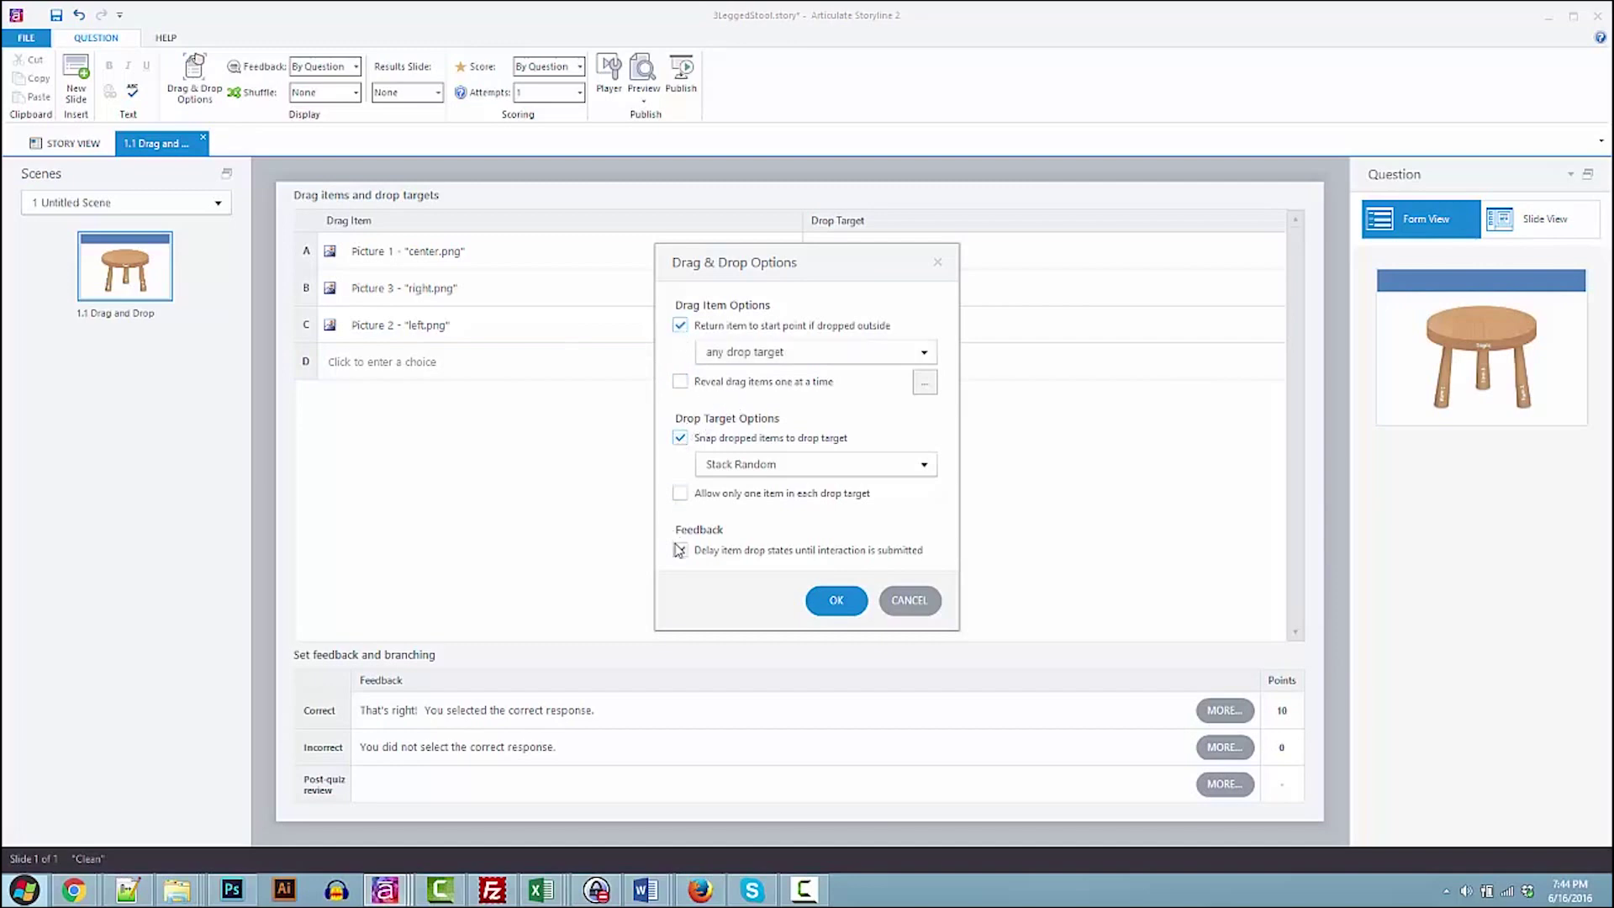
click(839, 602)
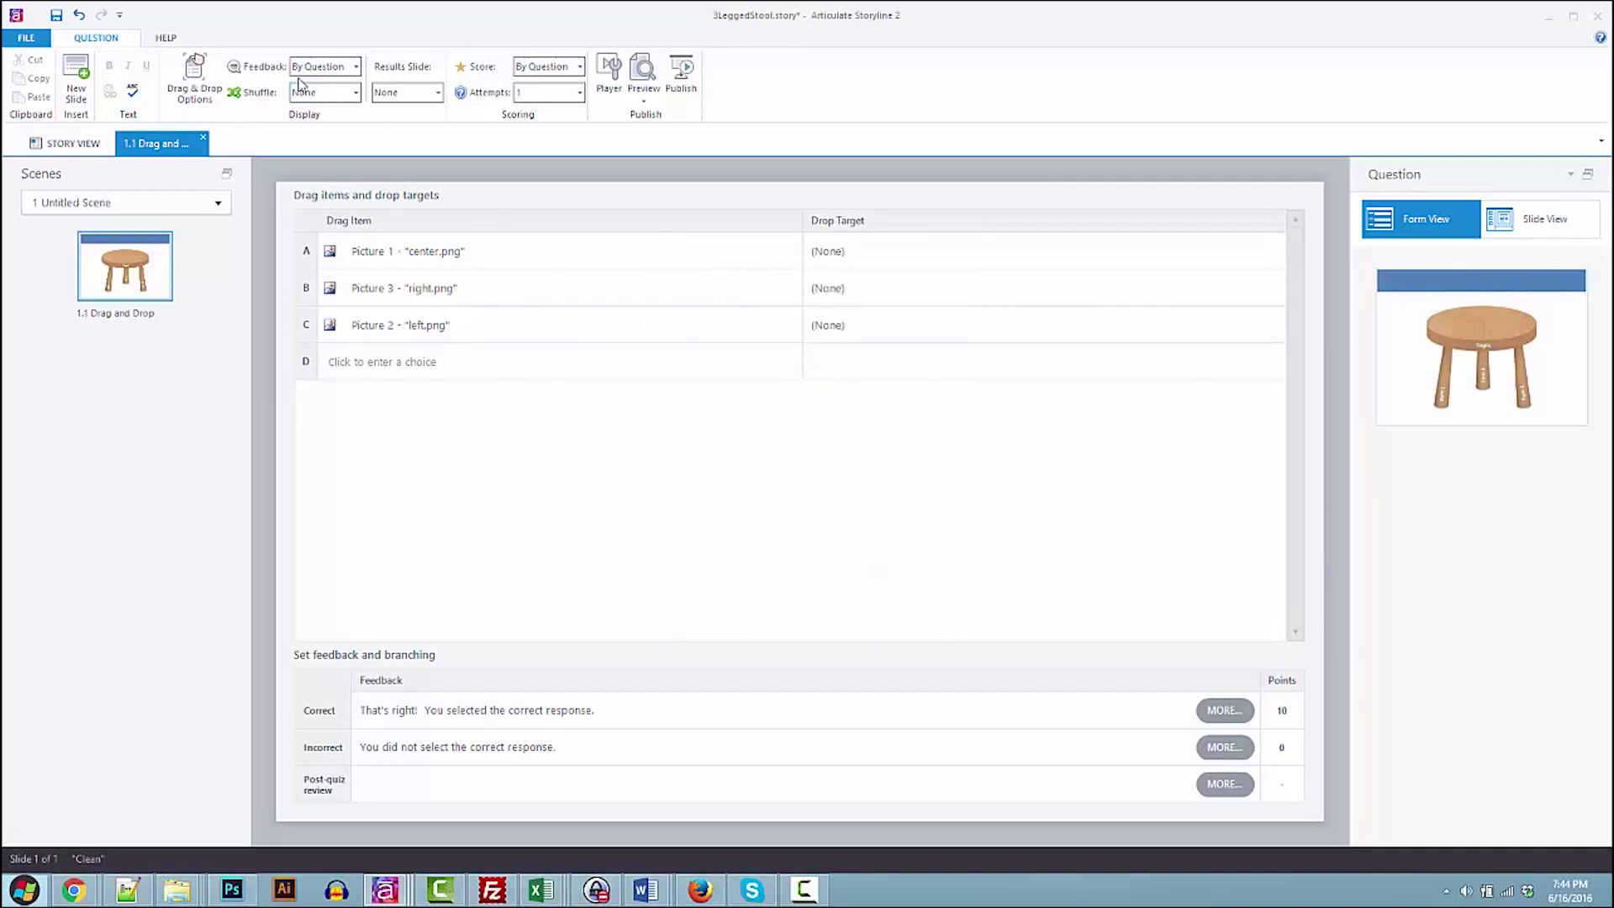
click(1554, 228)
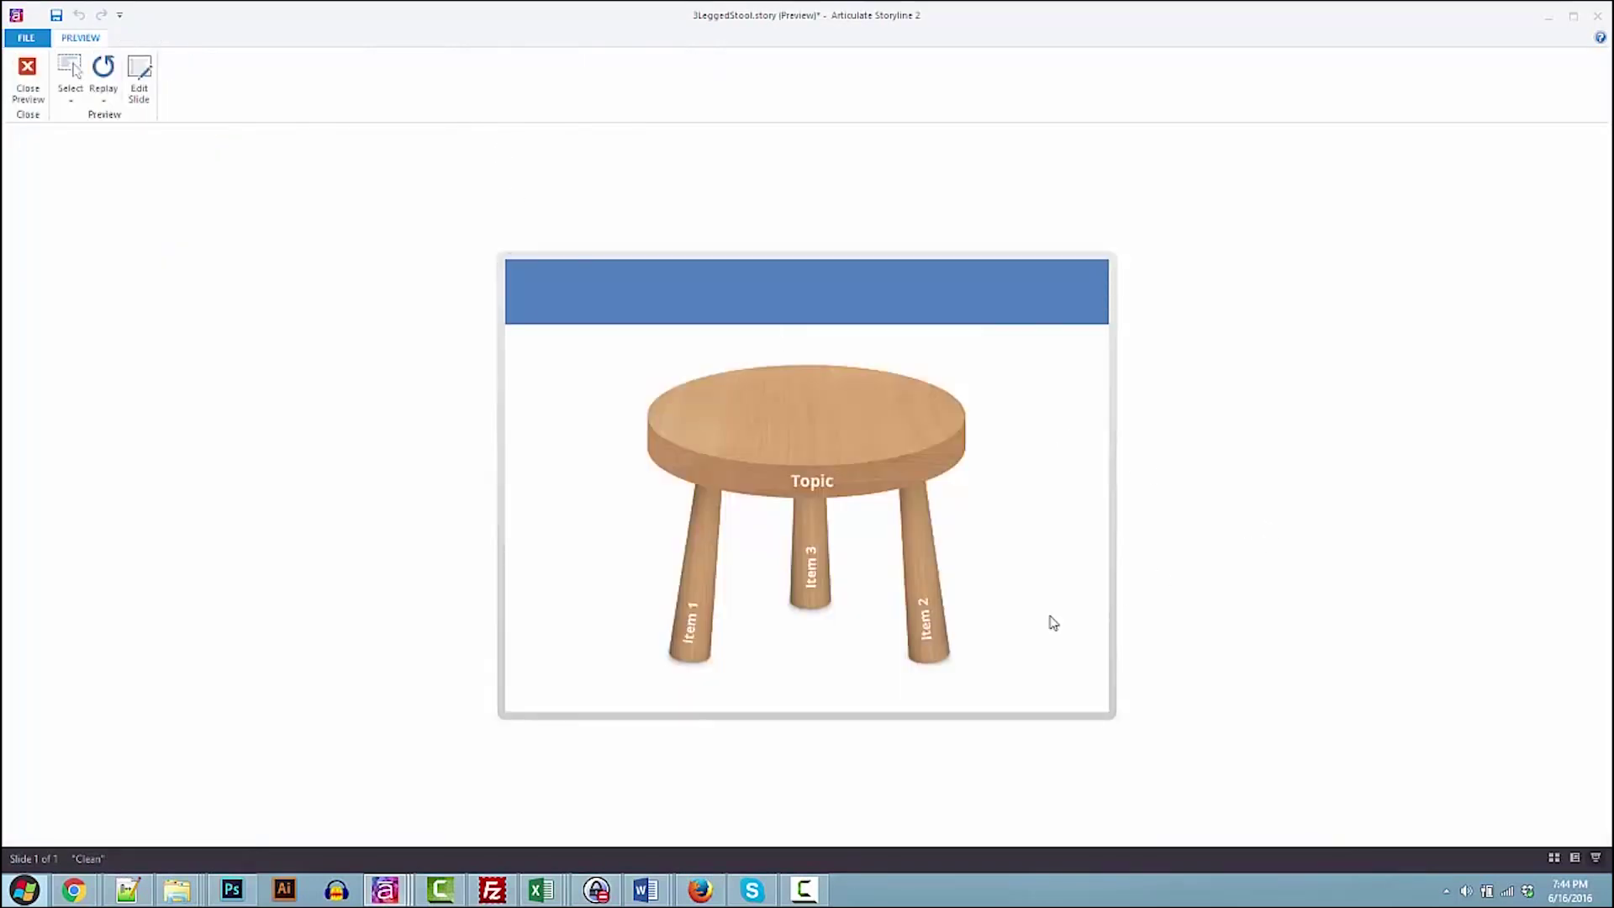
Drag the Item 1, 2 and 3 legs away in preview to confirm they snap back, then close it
drag(698, 577, 541, 549)
drag(959, 563, 1058, 542)
drag(813, 549, 1045, 533)
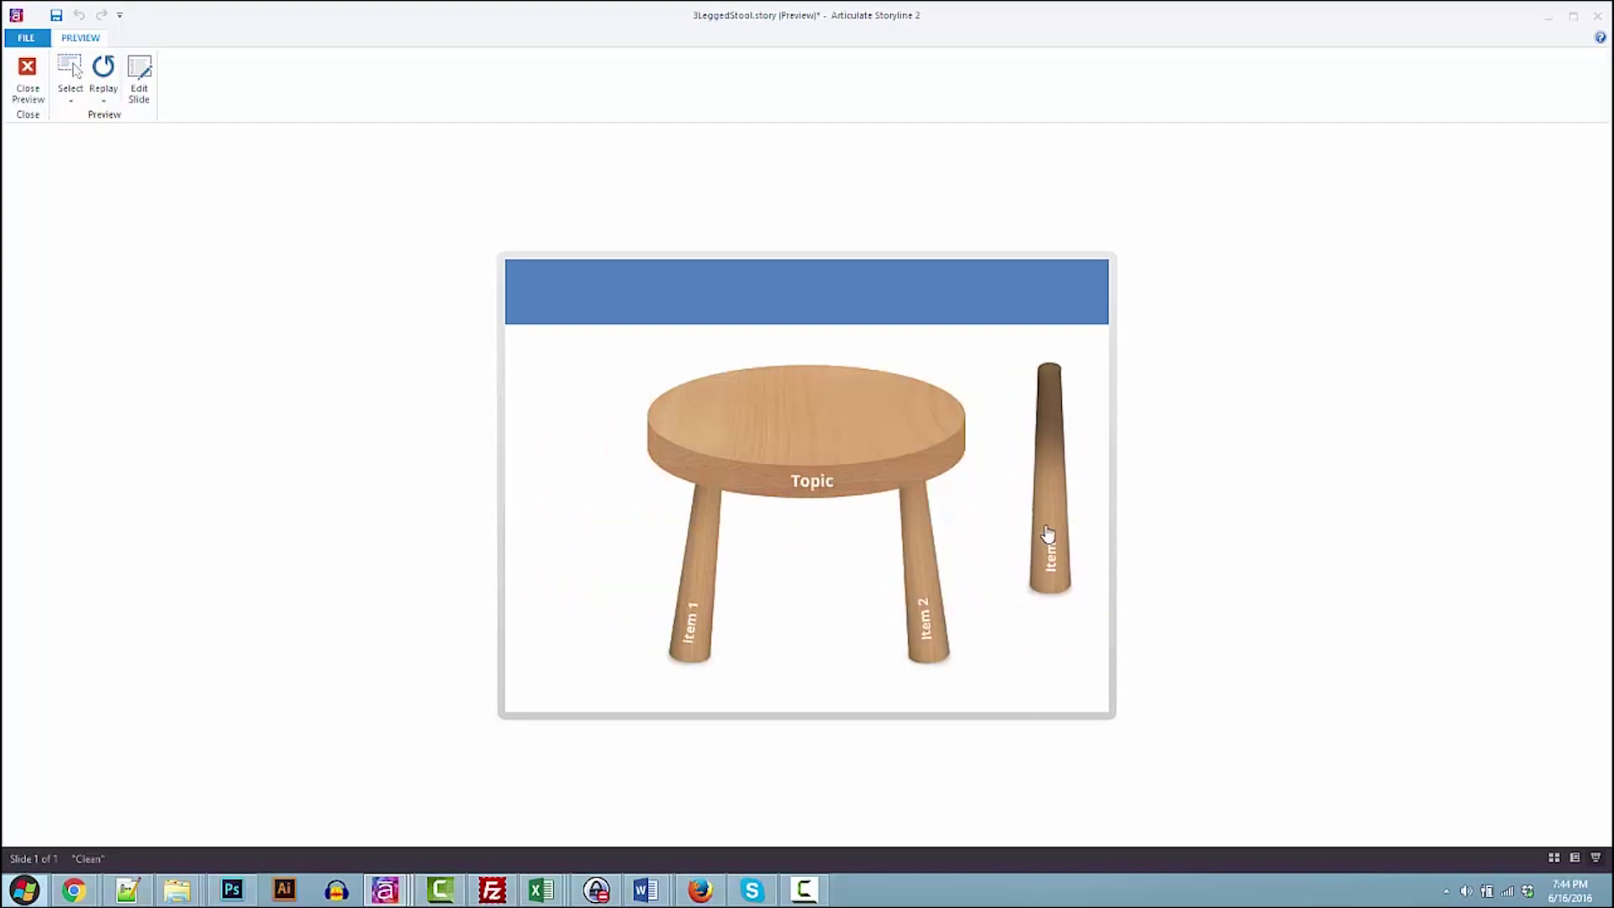
drag(713, 553, 576, 526)
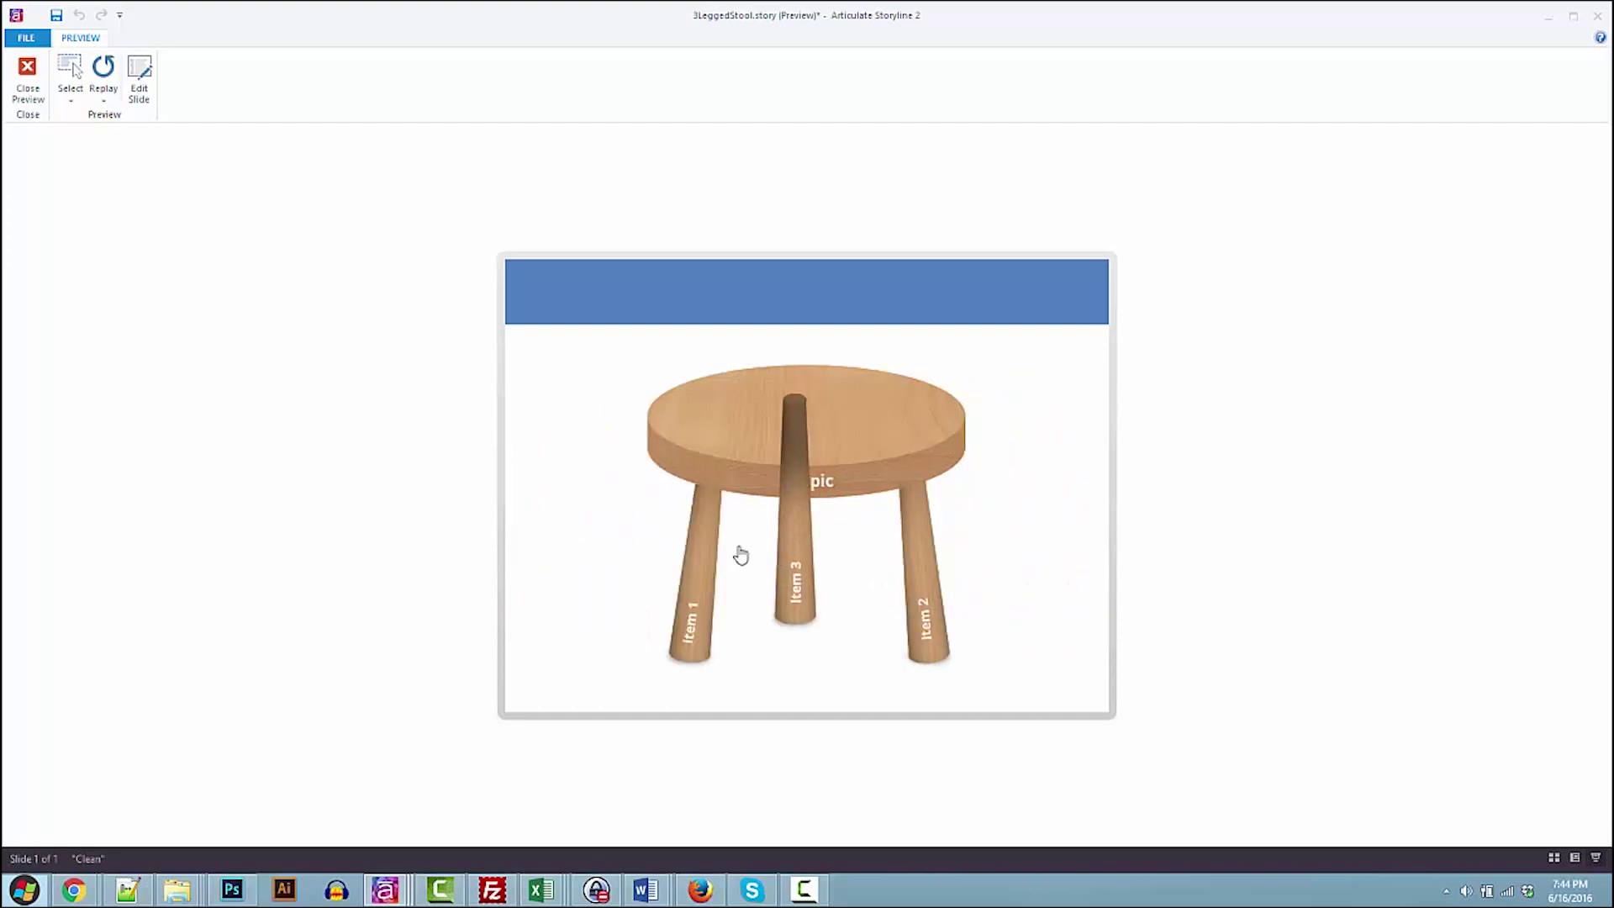
click(28, 79)
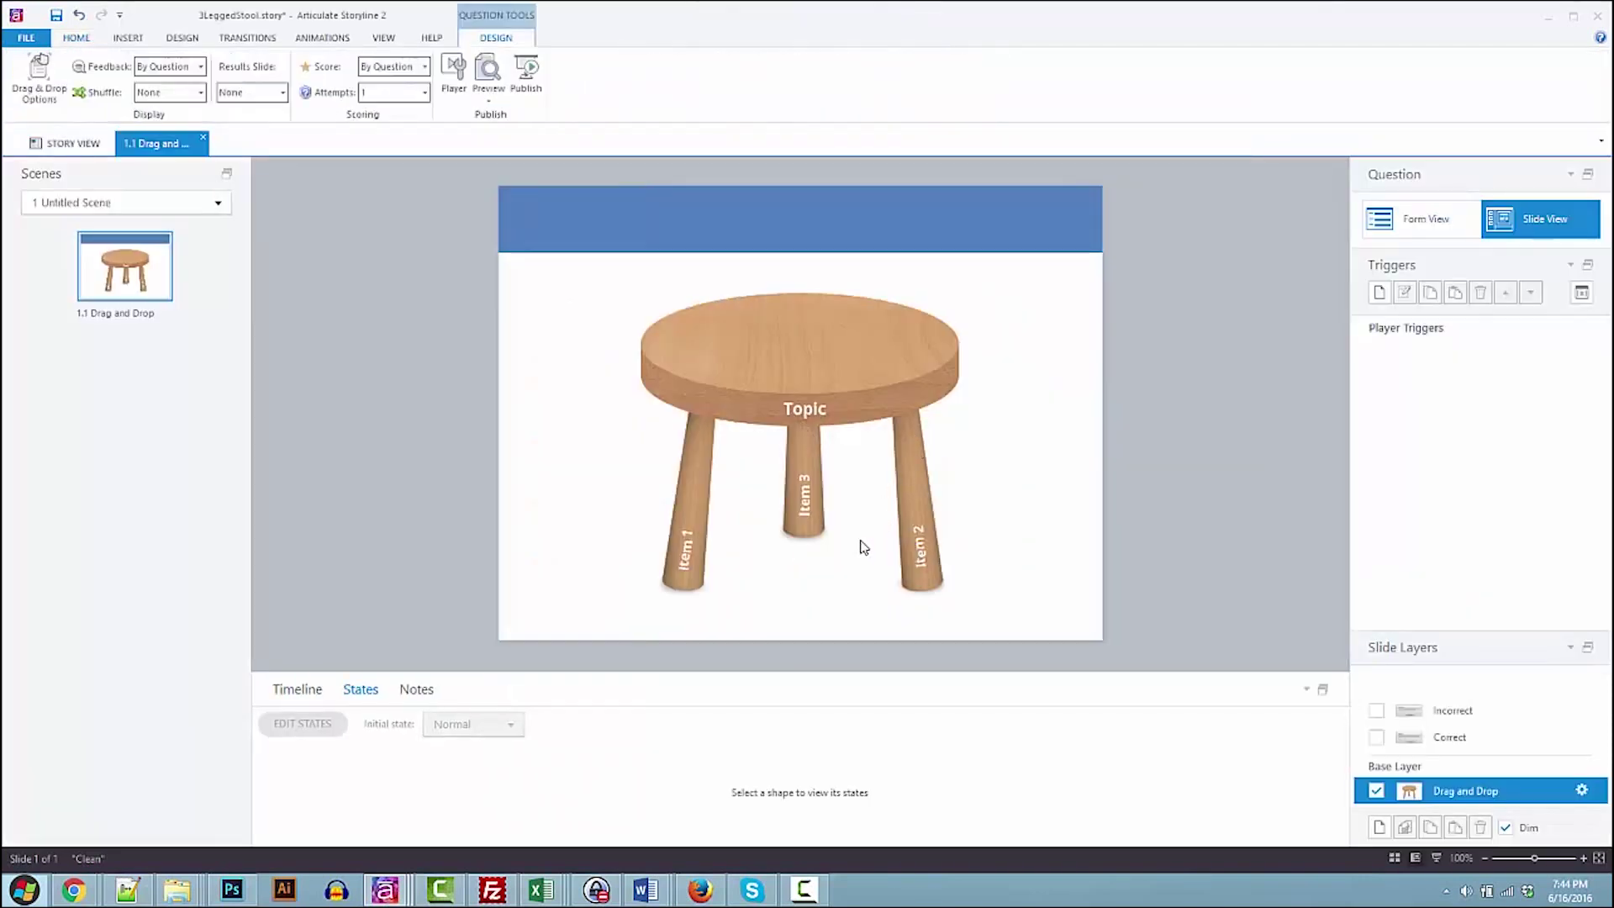
Draw a rectangular hotspot covering the whole slide and send it to the back
click(129, 37)
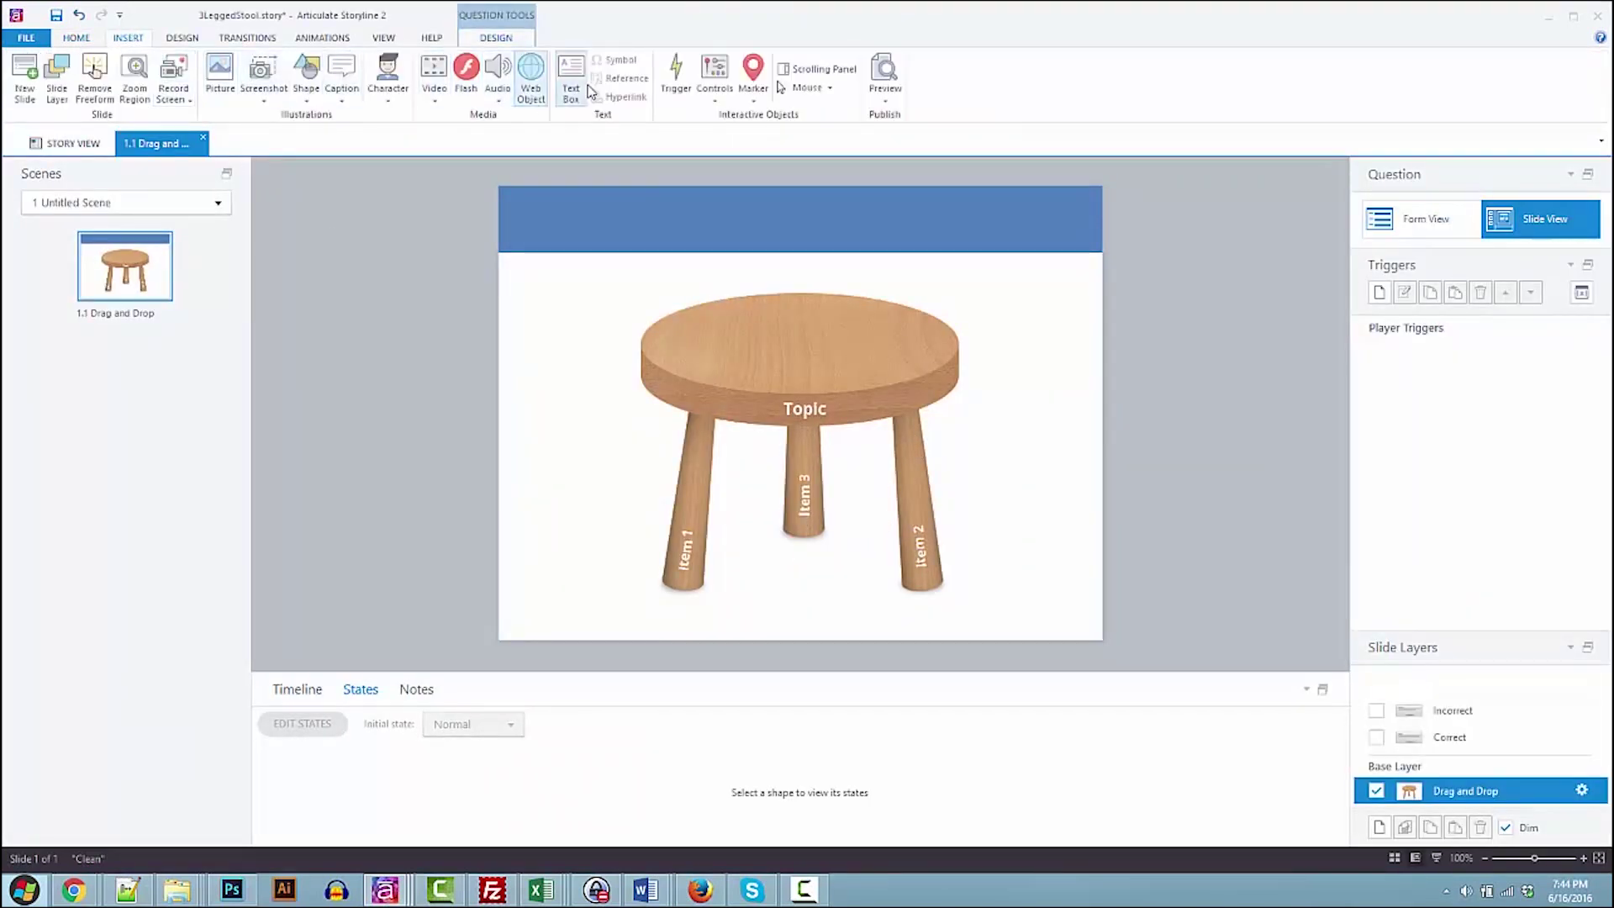
click(714, 74)
click(778, 286)
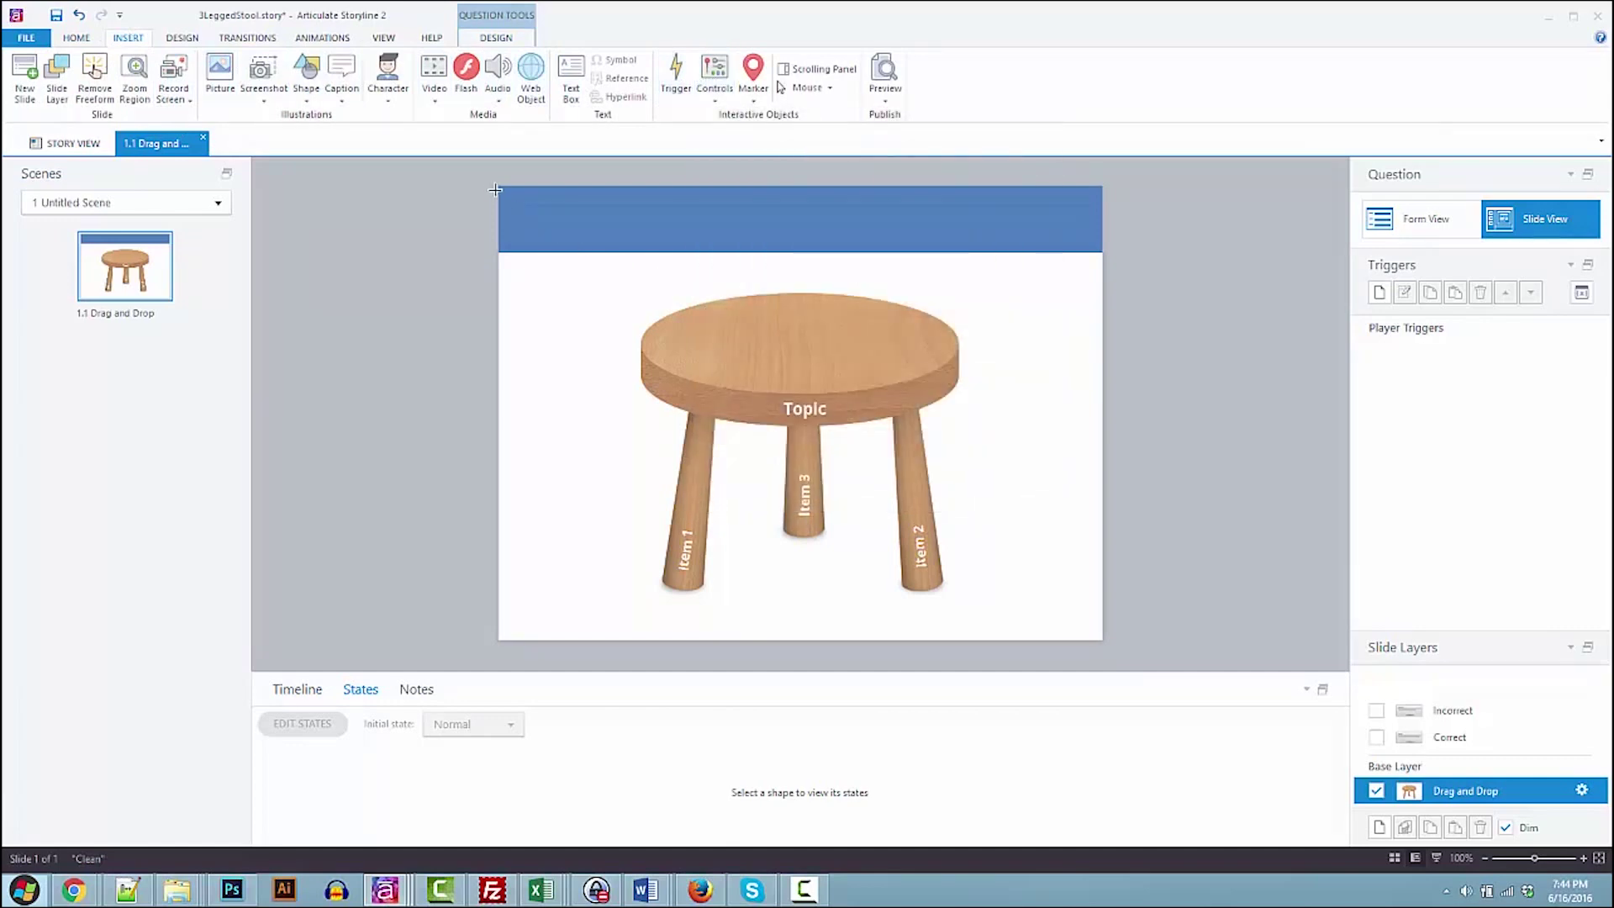
mouse_move(475, 174)
mouse_down()
mouse_move(1228, 623)
mouse_move(1116, 655)
mouse_up()
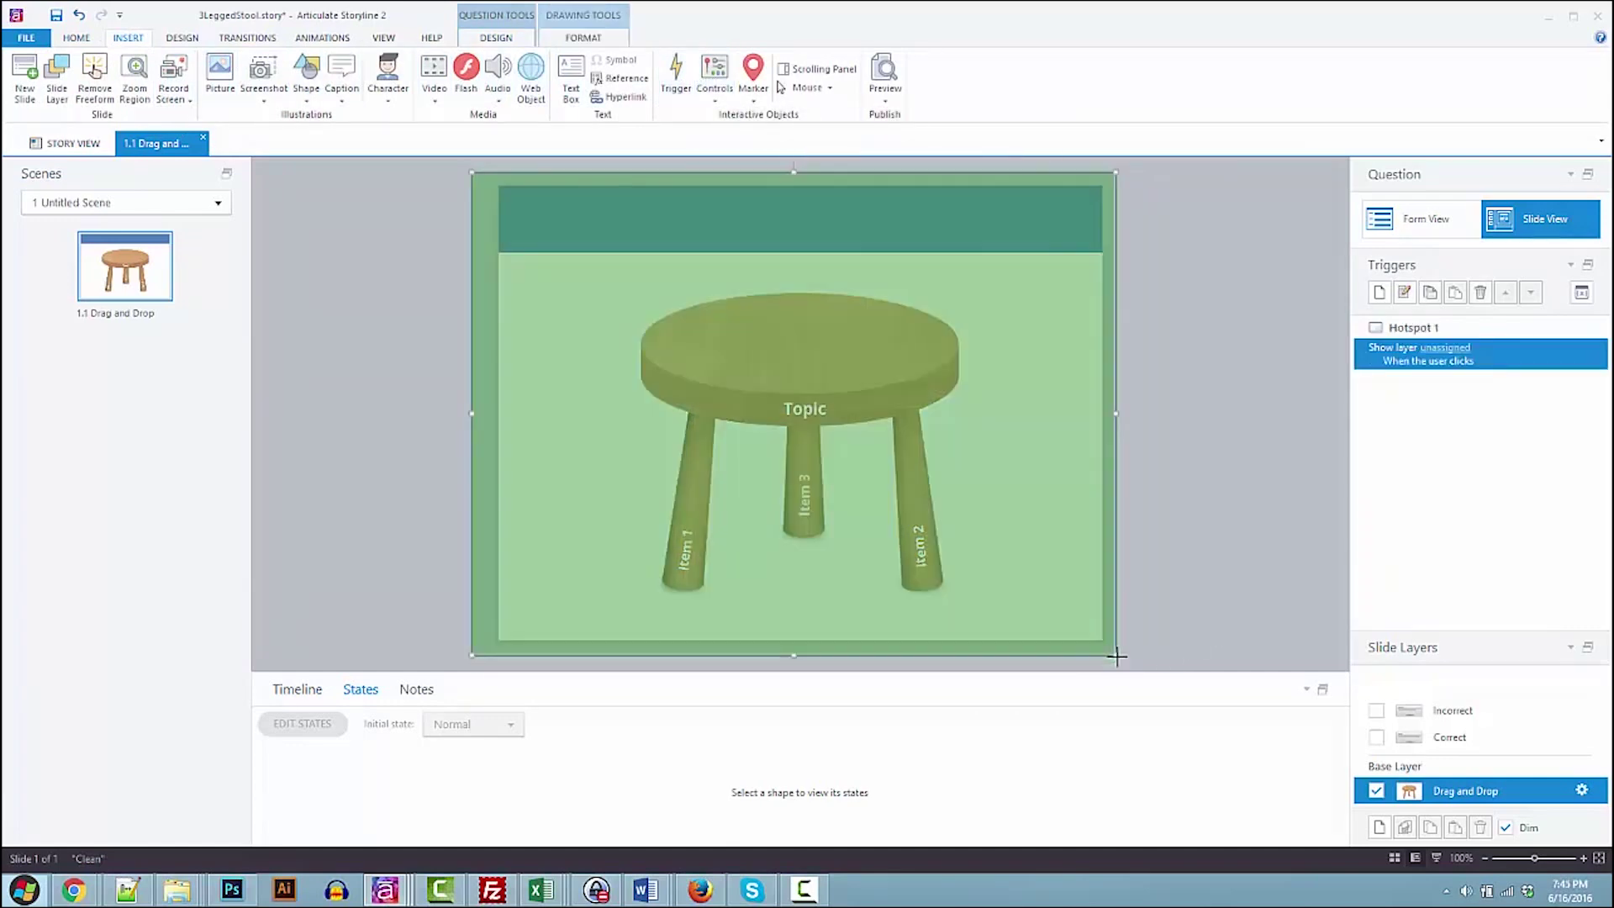
right_click(1065, 619)
mouse_move(1160, 503)
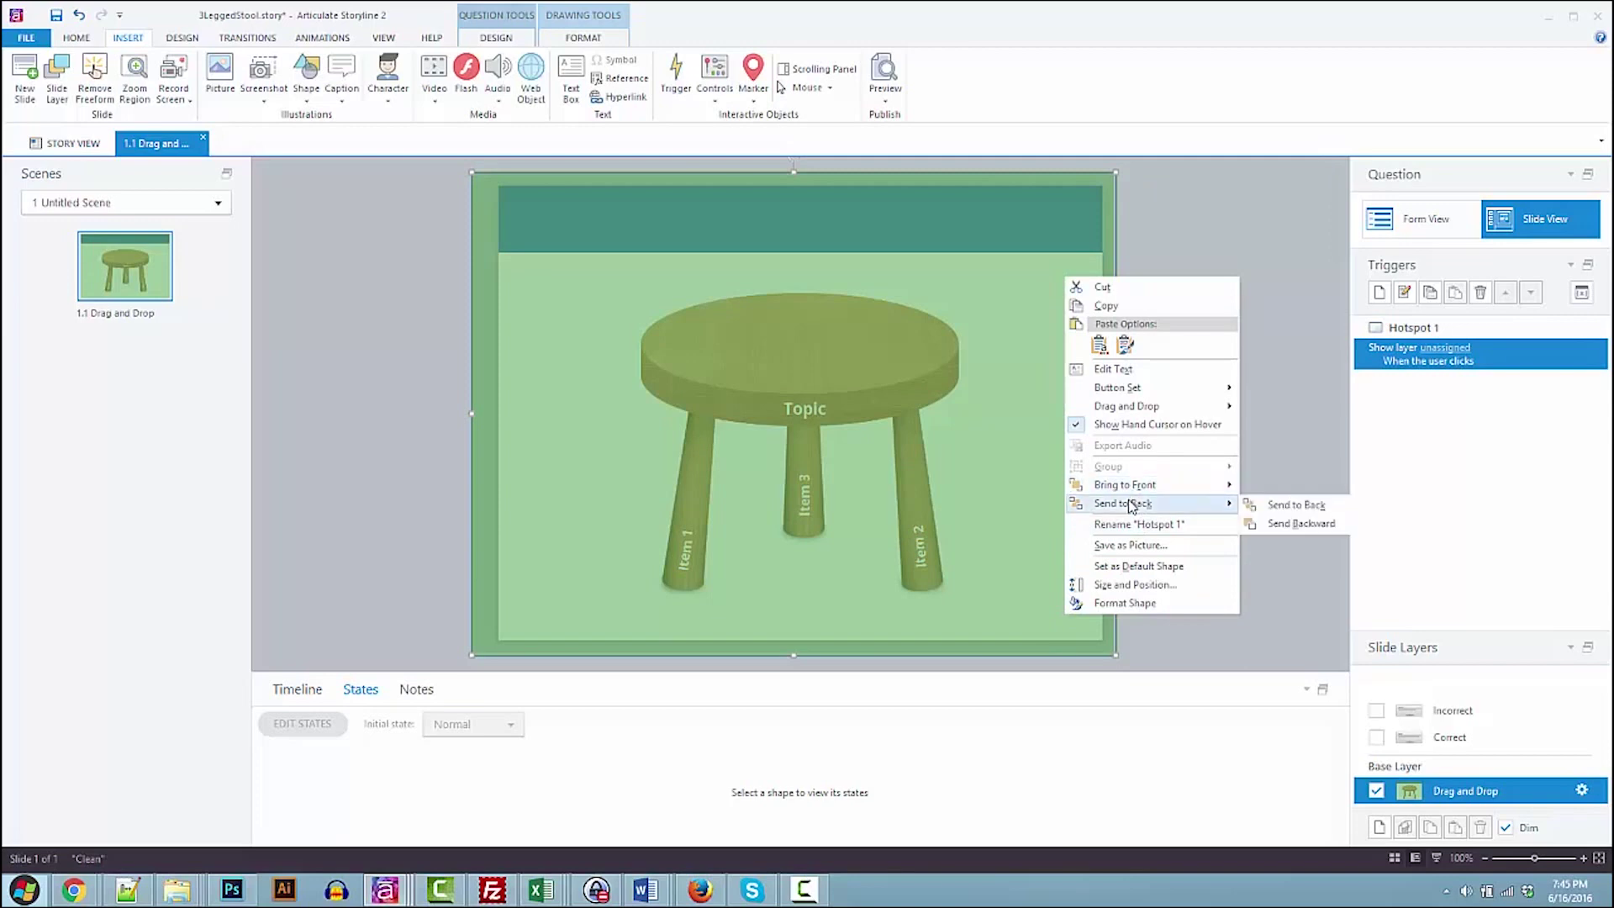
click(1273, 505)
Add a new slide layer named 'fallLeft'
click(56, 78)
double_click(1481, 686)
text(fallLe)
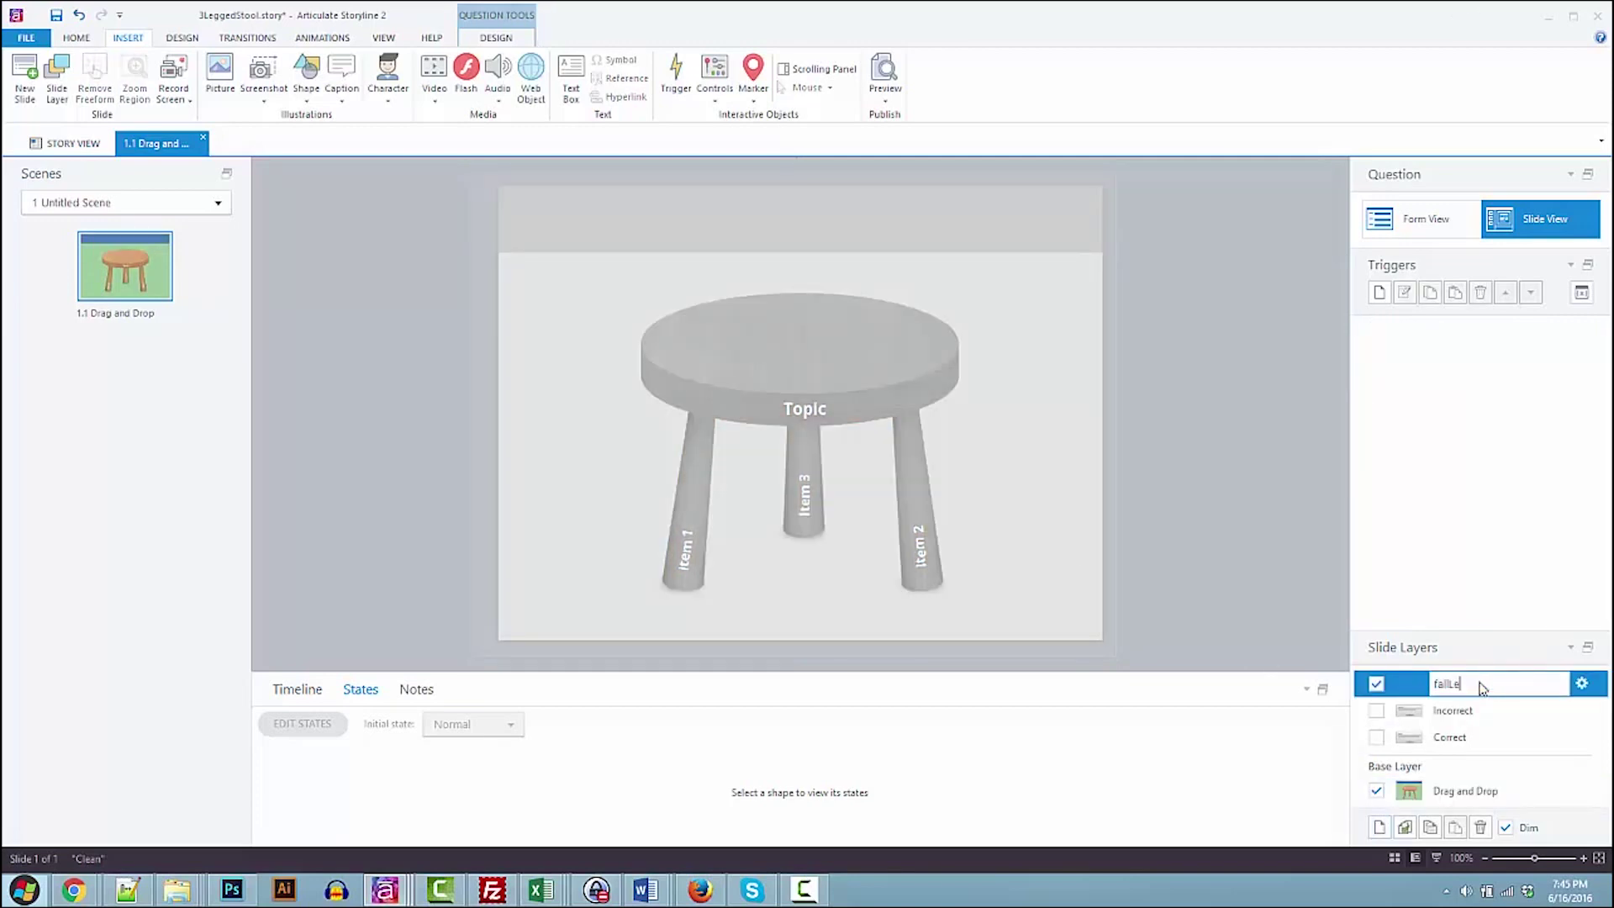
text(ft)
key(Return)
Insert fallLeft.png and resize and position the toppled stool over the original stool
click(220, 72)
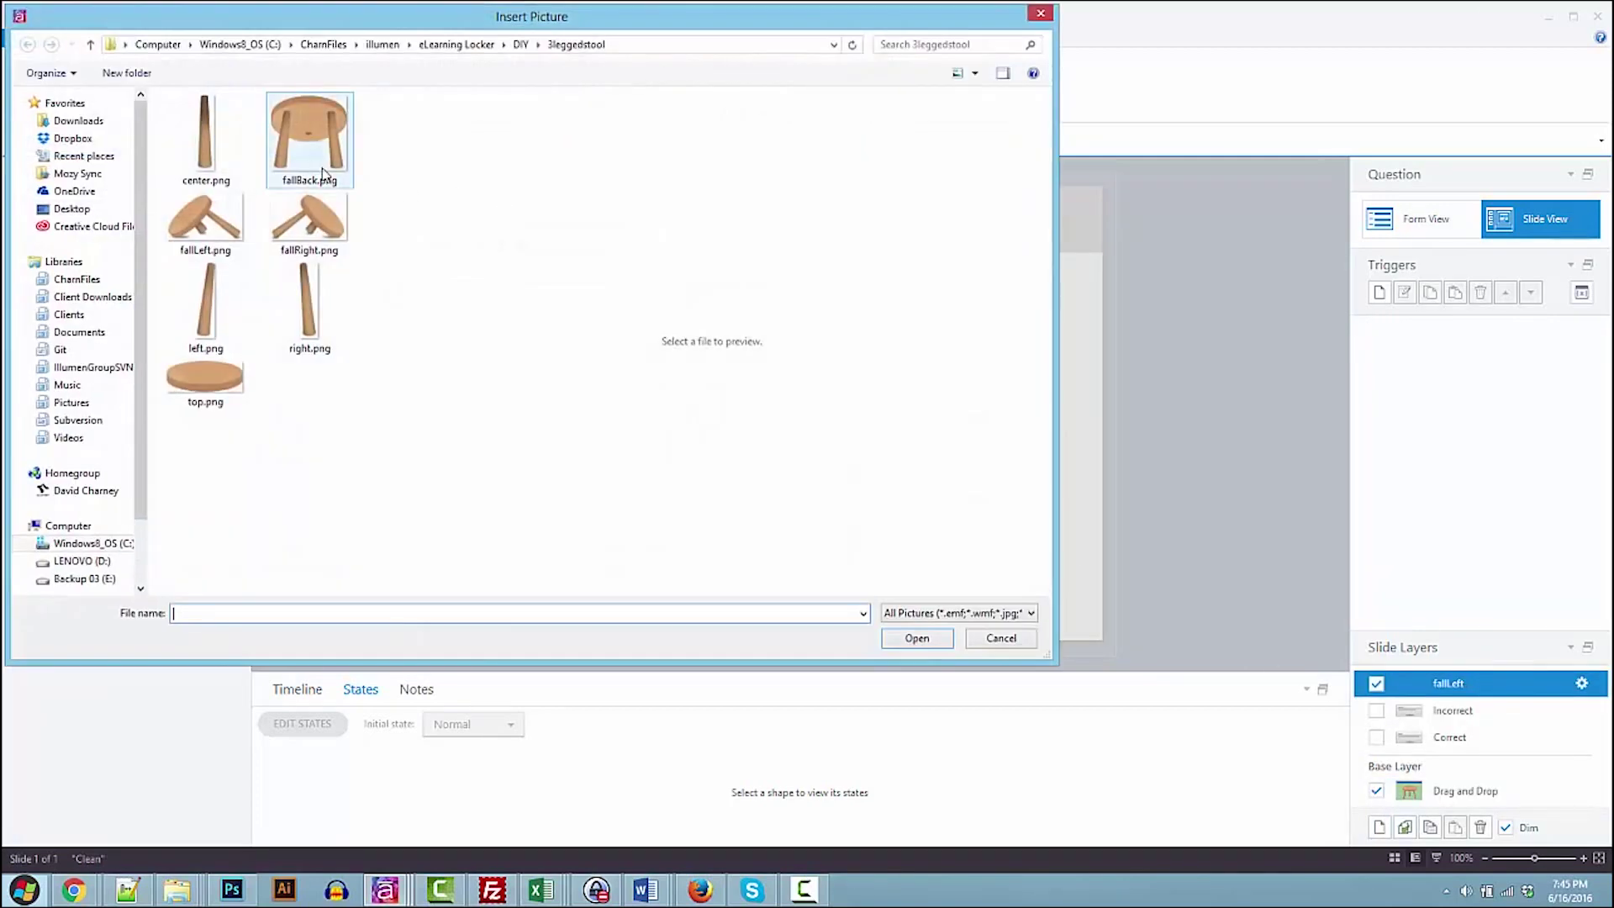
double_click(209, 227)
drag(499, 224, 692, 350)
drag(924, 471, 860, 494)
drag(989, 343, 1017, 327)
drag(907, 506, 869, 513)
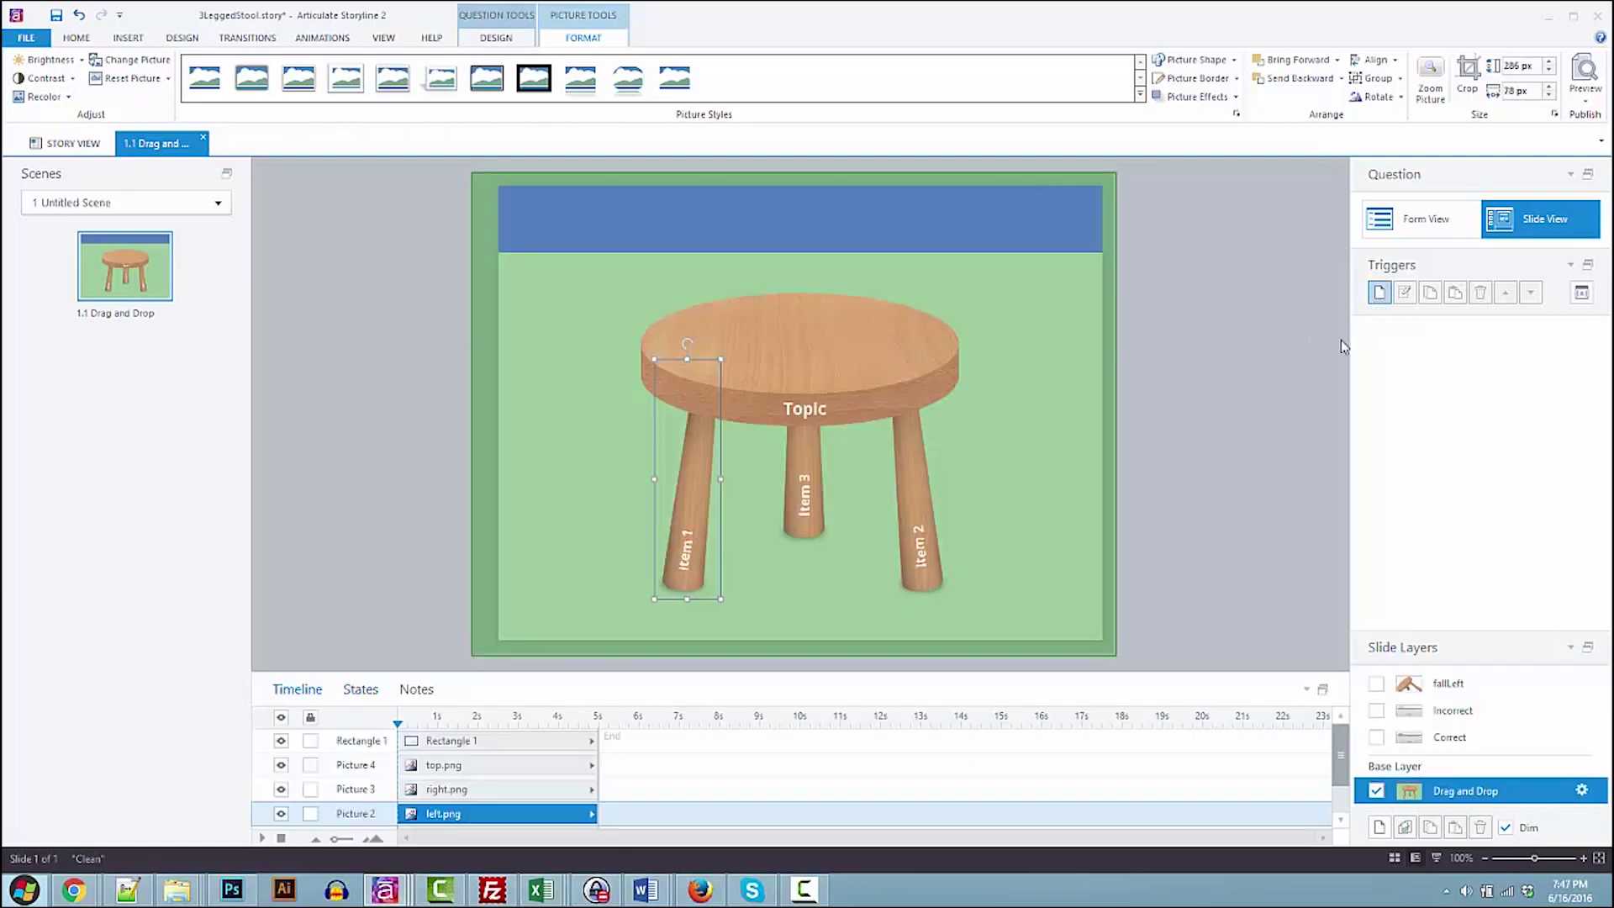
key(ctrl+shift+t)
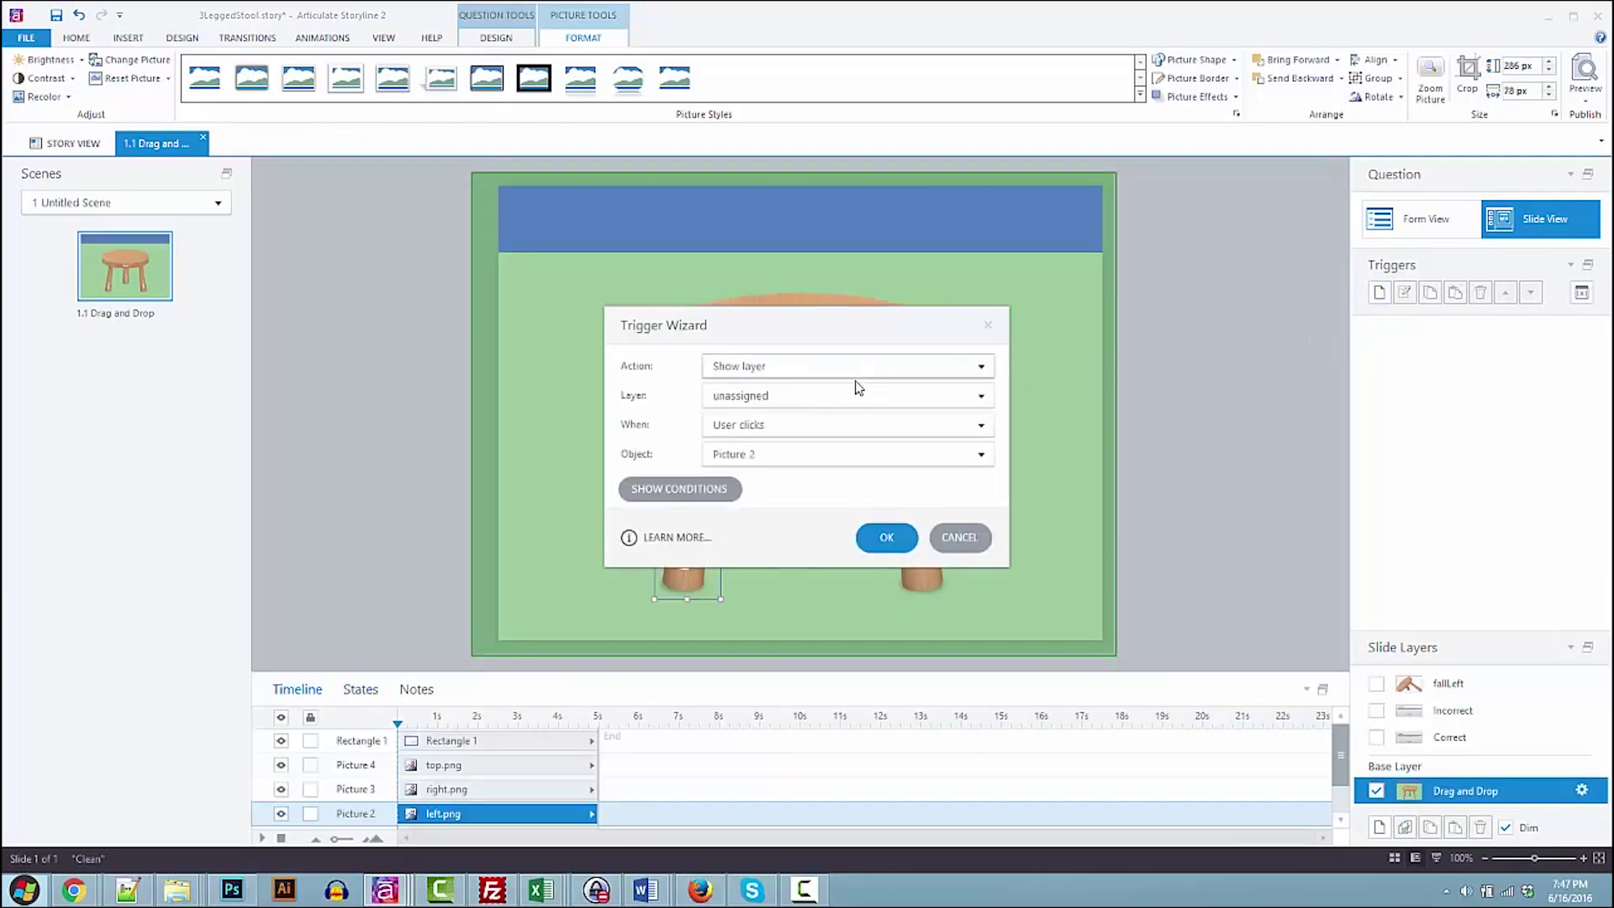
Add a trigger showing layer fallLeft when Picture 2 is dragged over Hotspot 1, then preview this slide
click(763, 399)
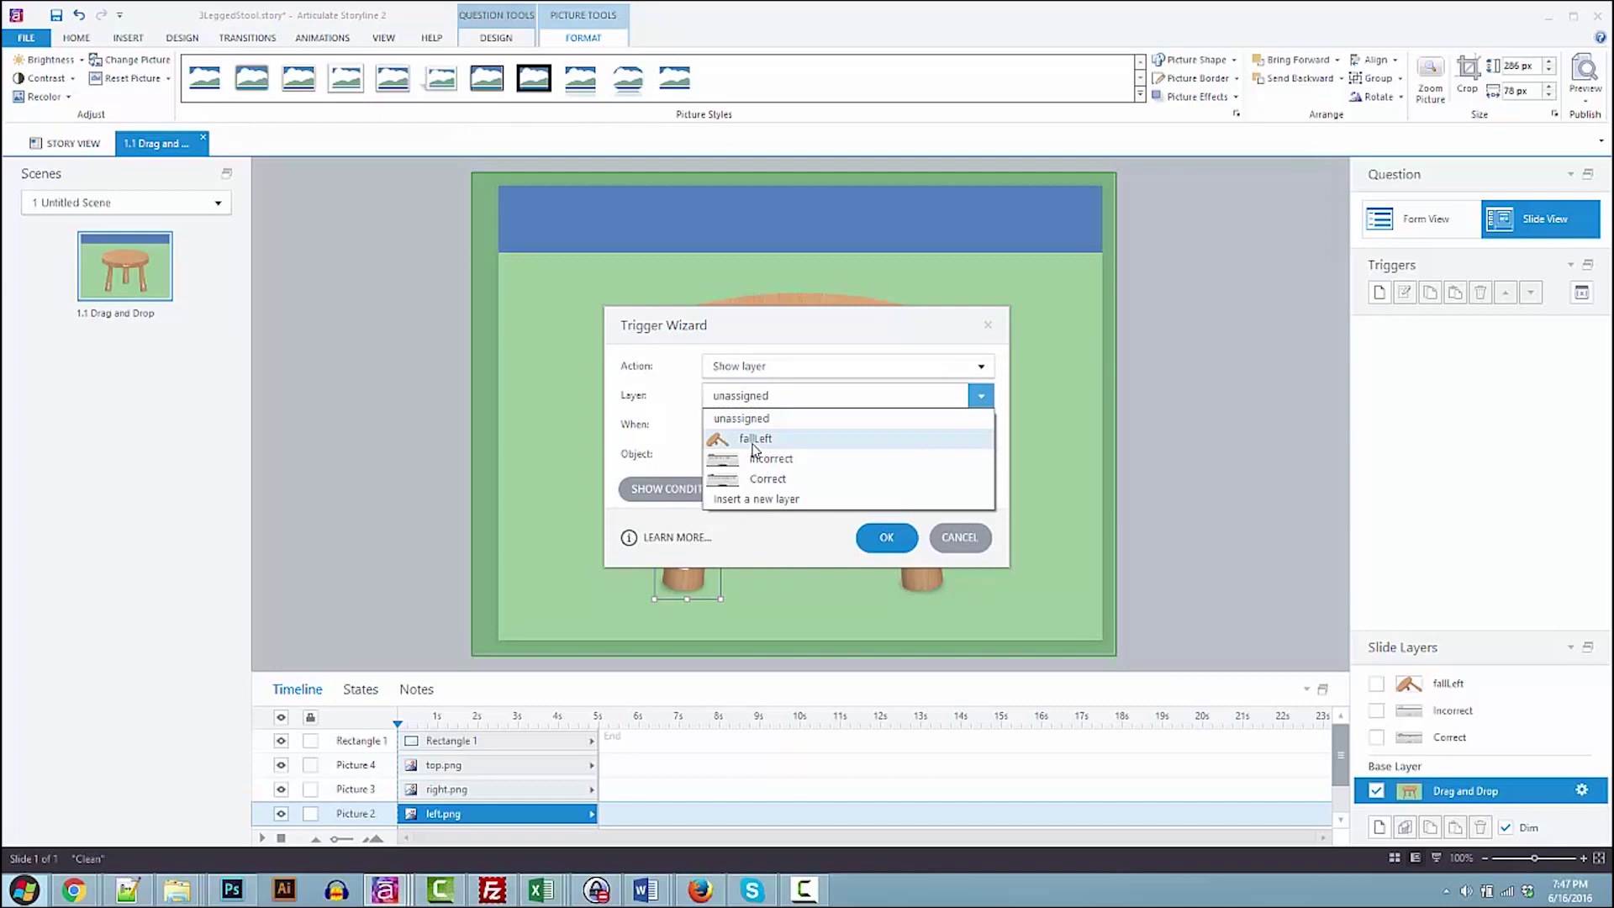
click(755, 439)
click(761, 427)
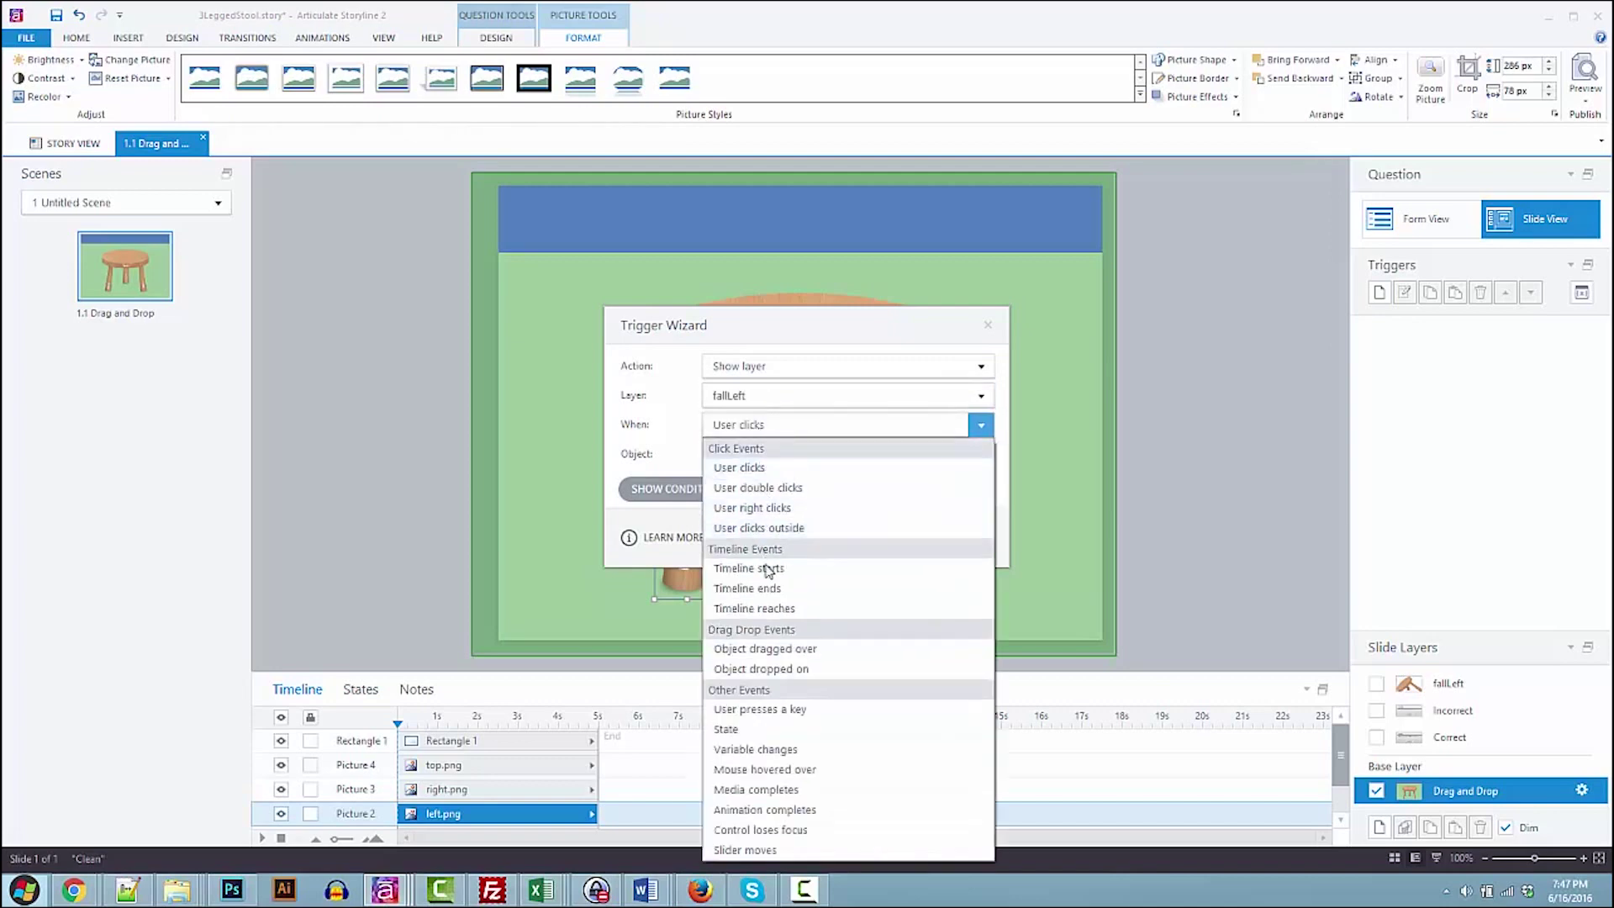
click(797, 654)
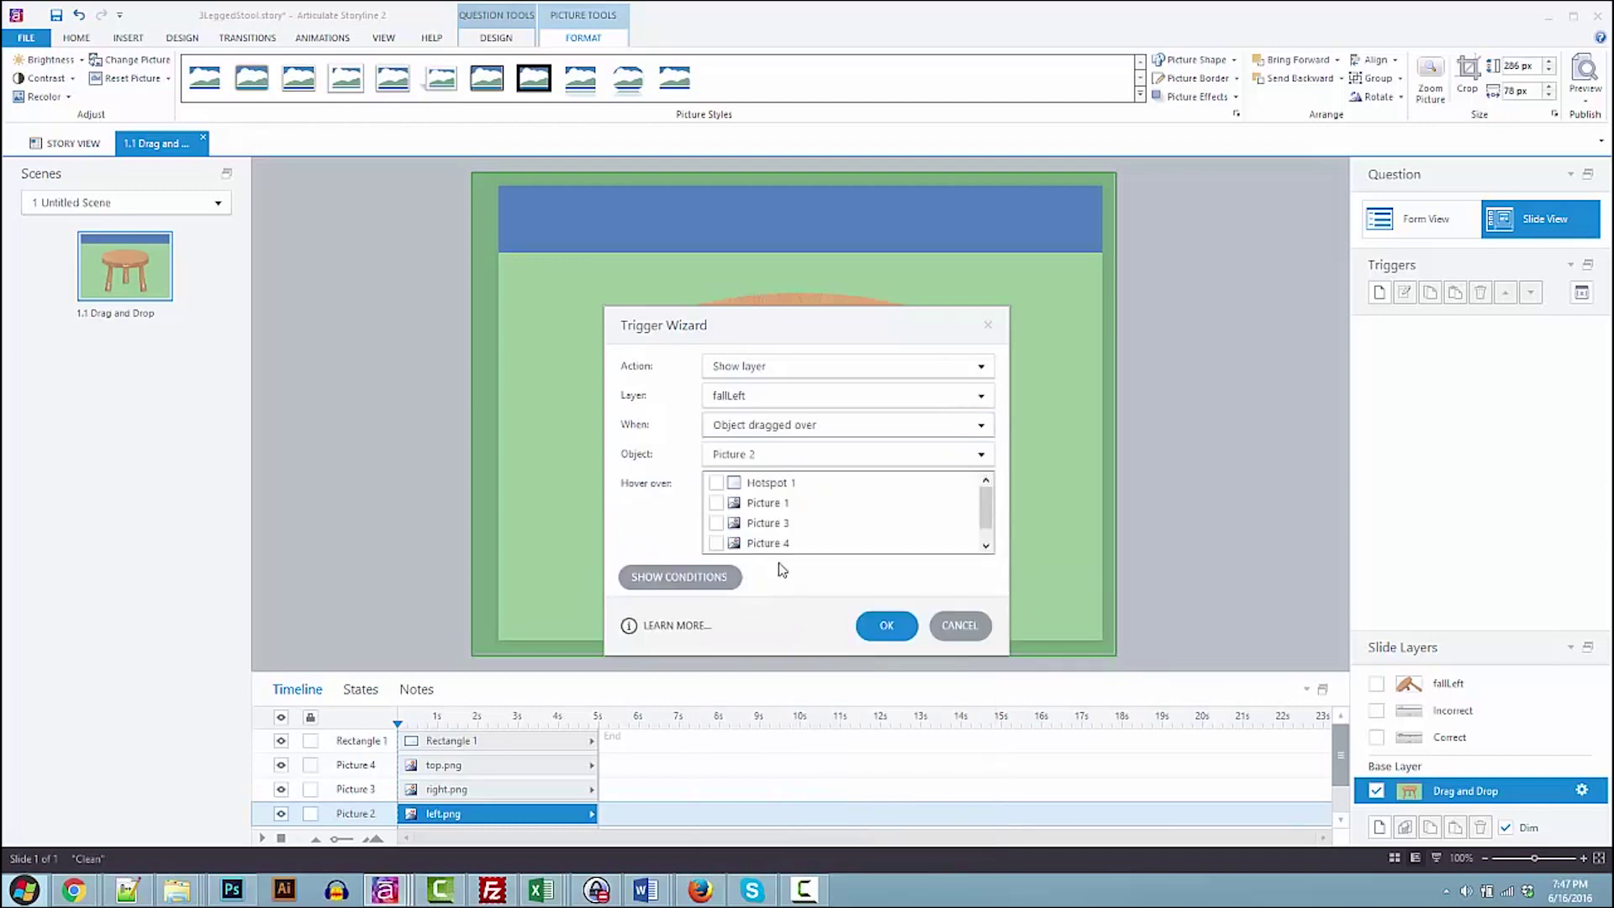
click(716, 482)
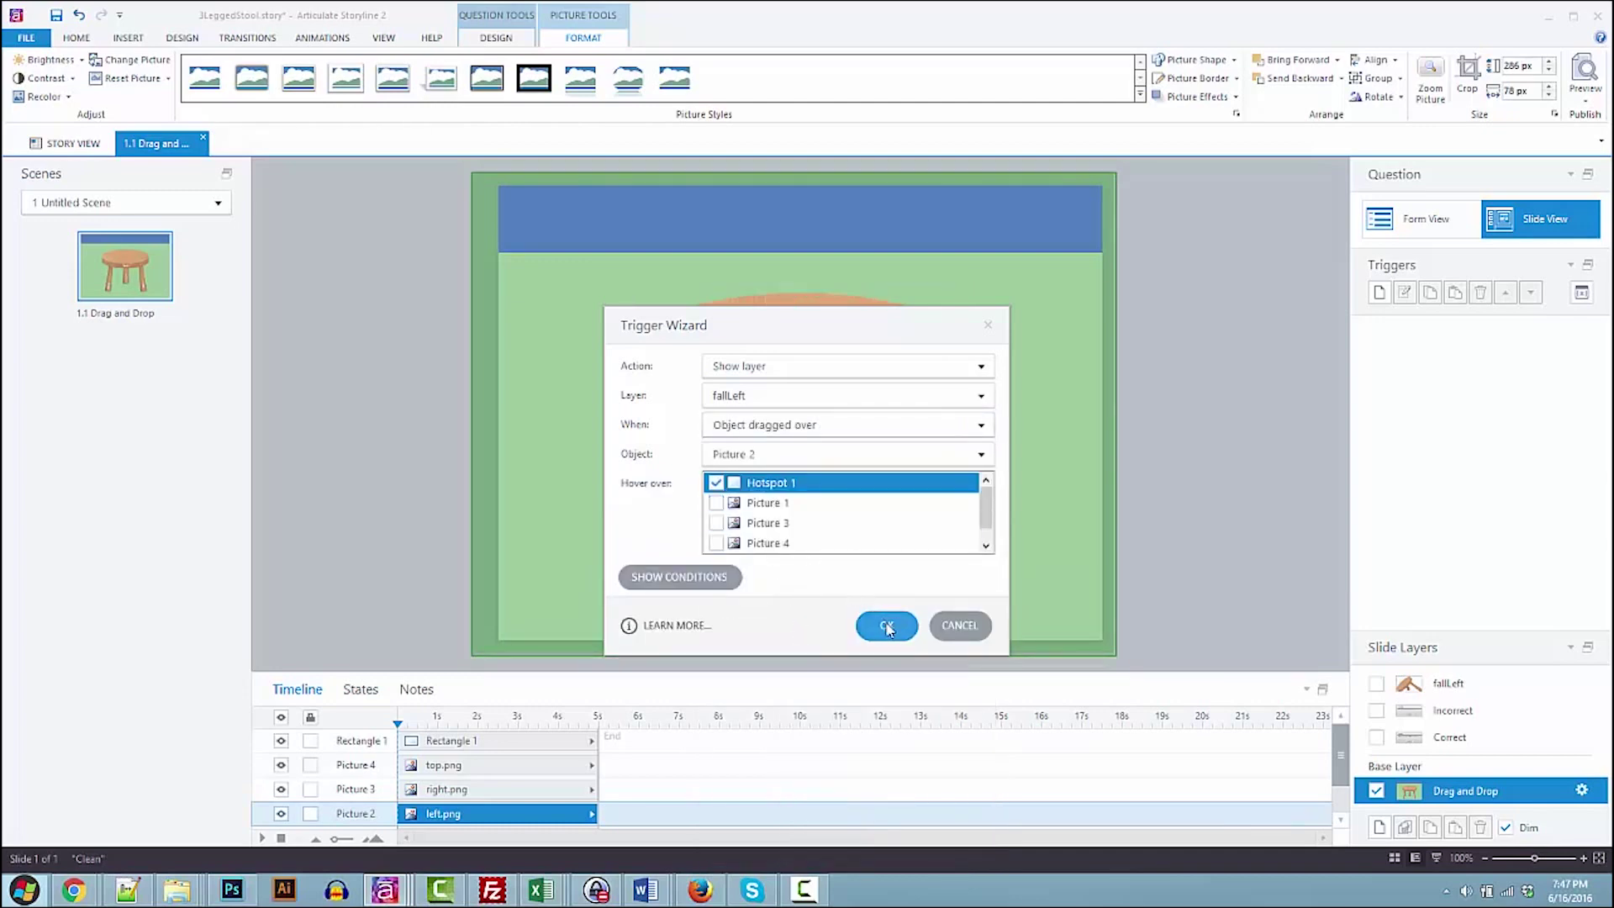
click(886, 627)
click(1584, 102)
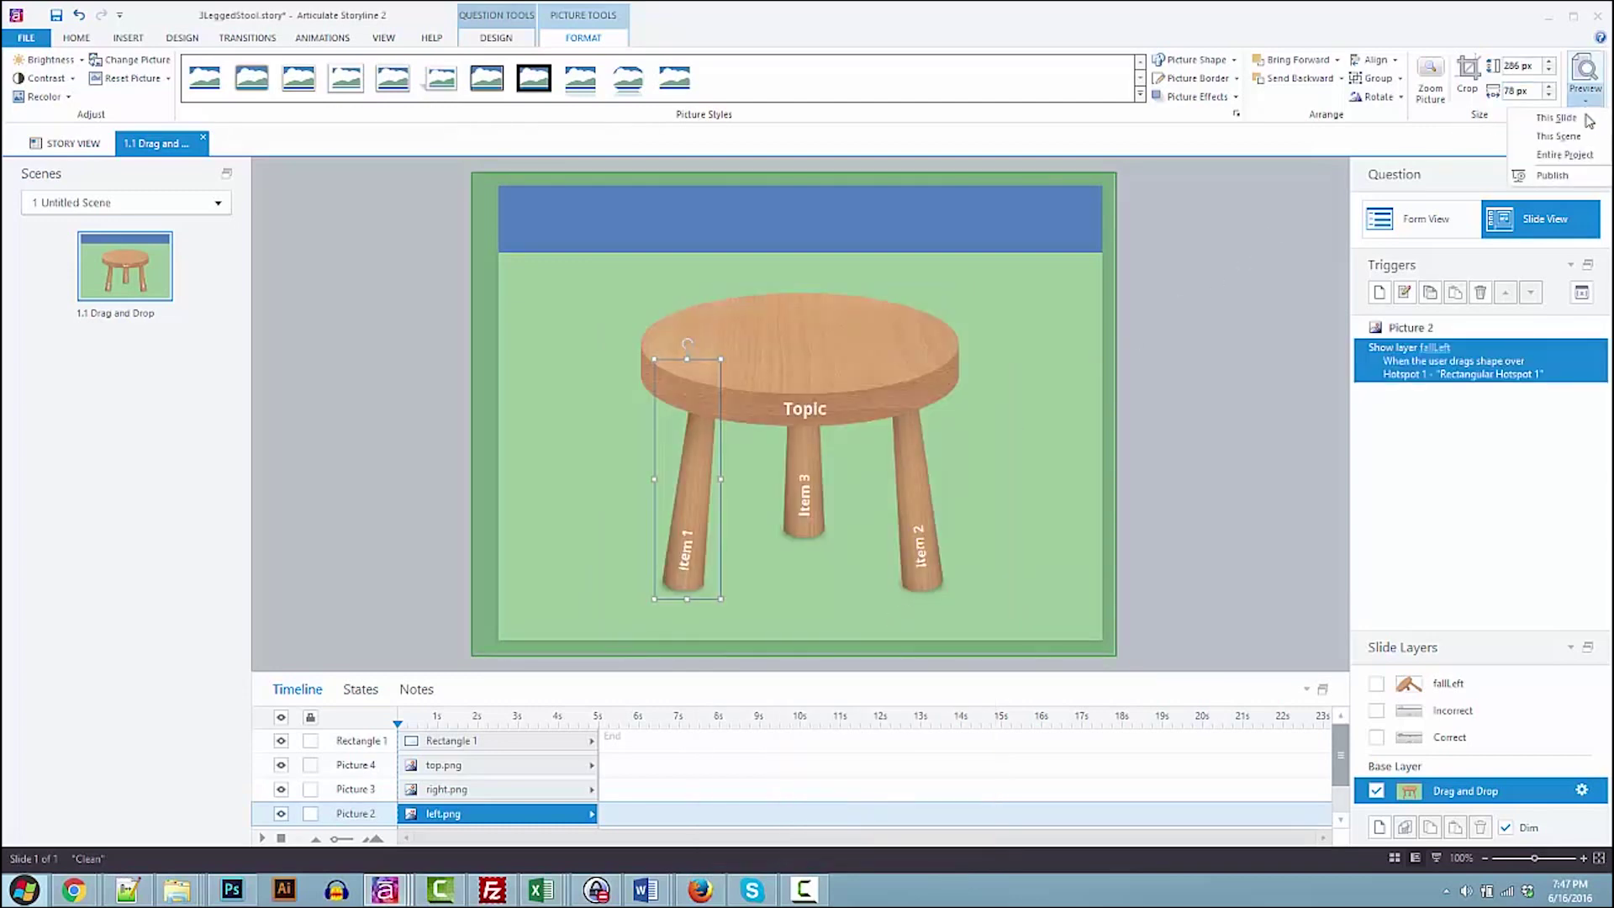
click(1572, 161)
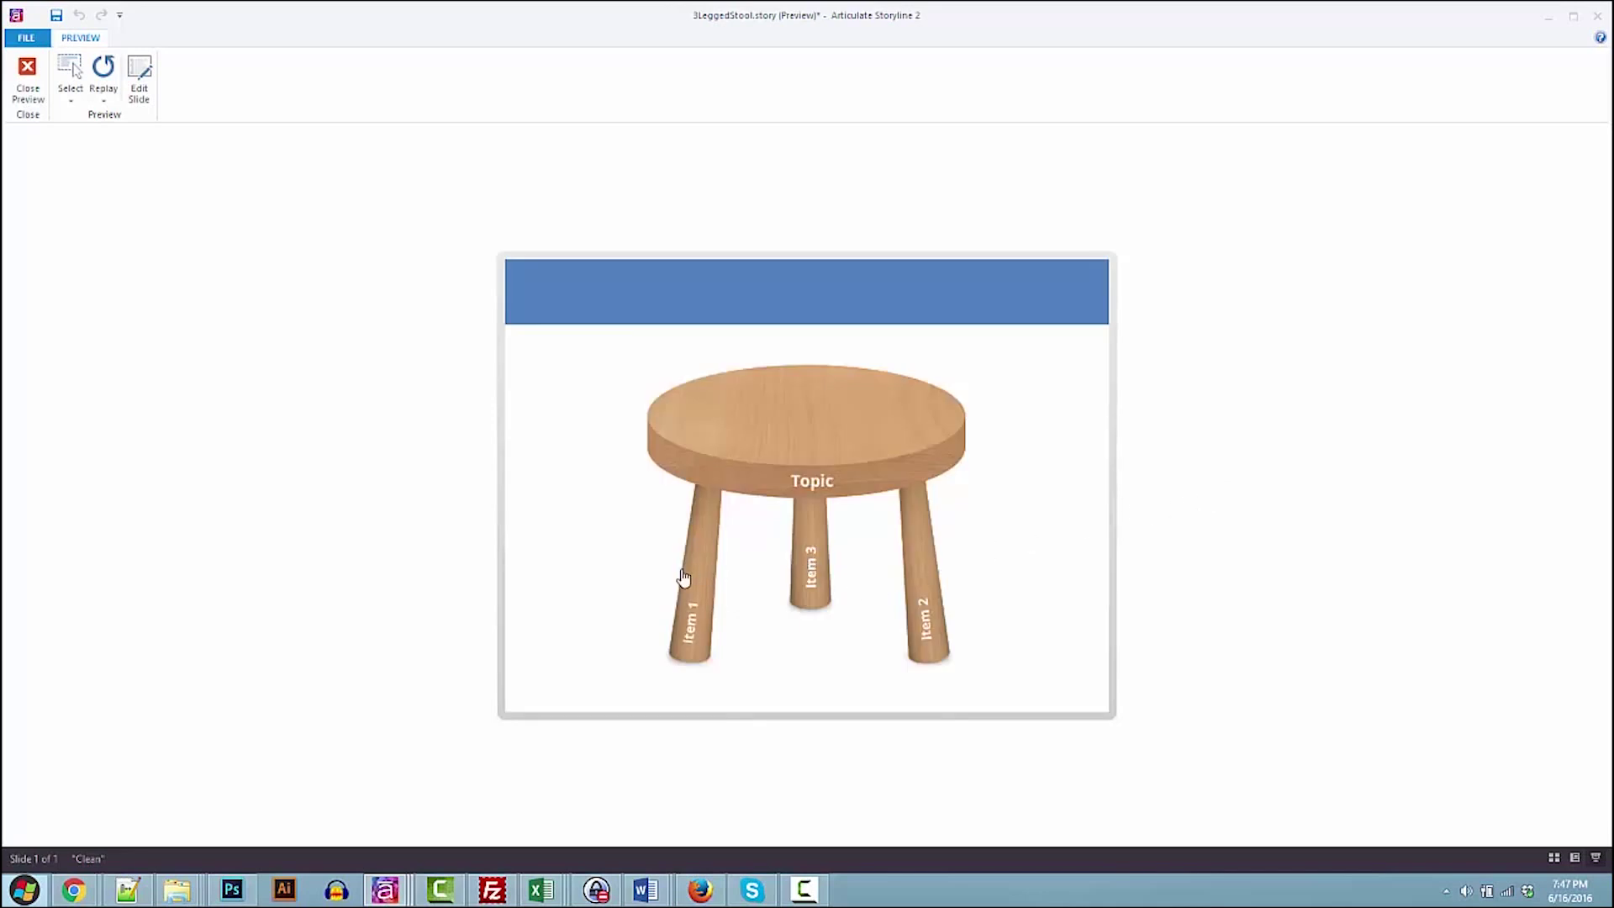
Drag the Item 1 leg away in preview to watch the stool topple, then close the preview
drag(681, 577, 1031, 533)
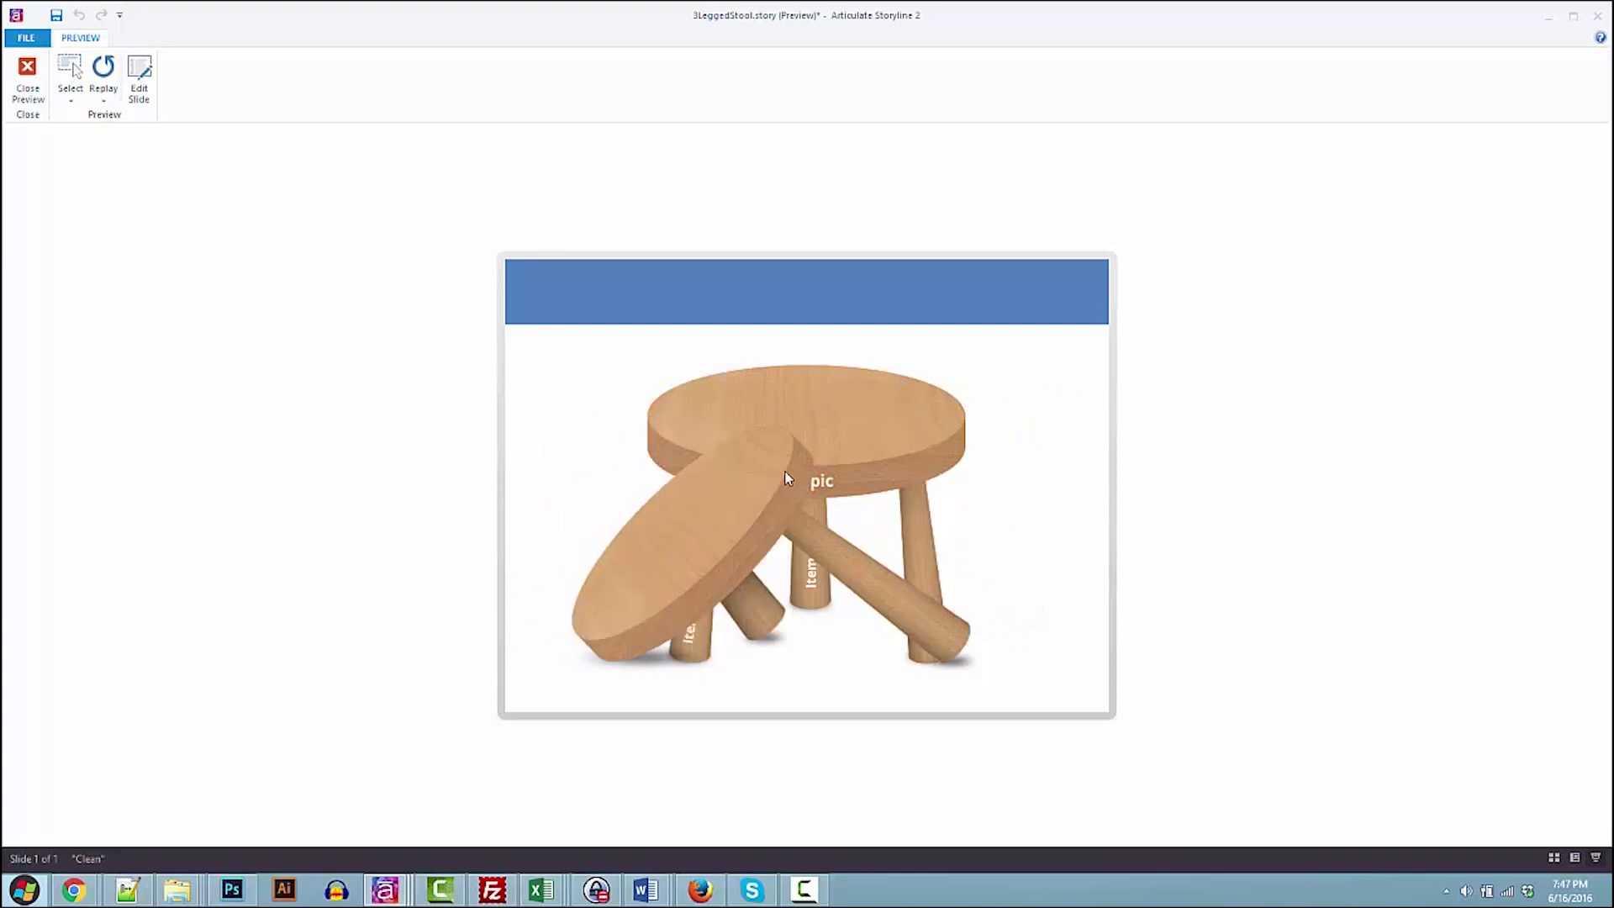
click(28, 74)
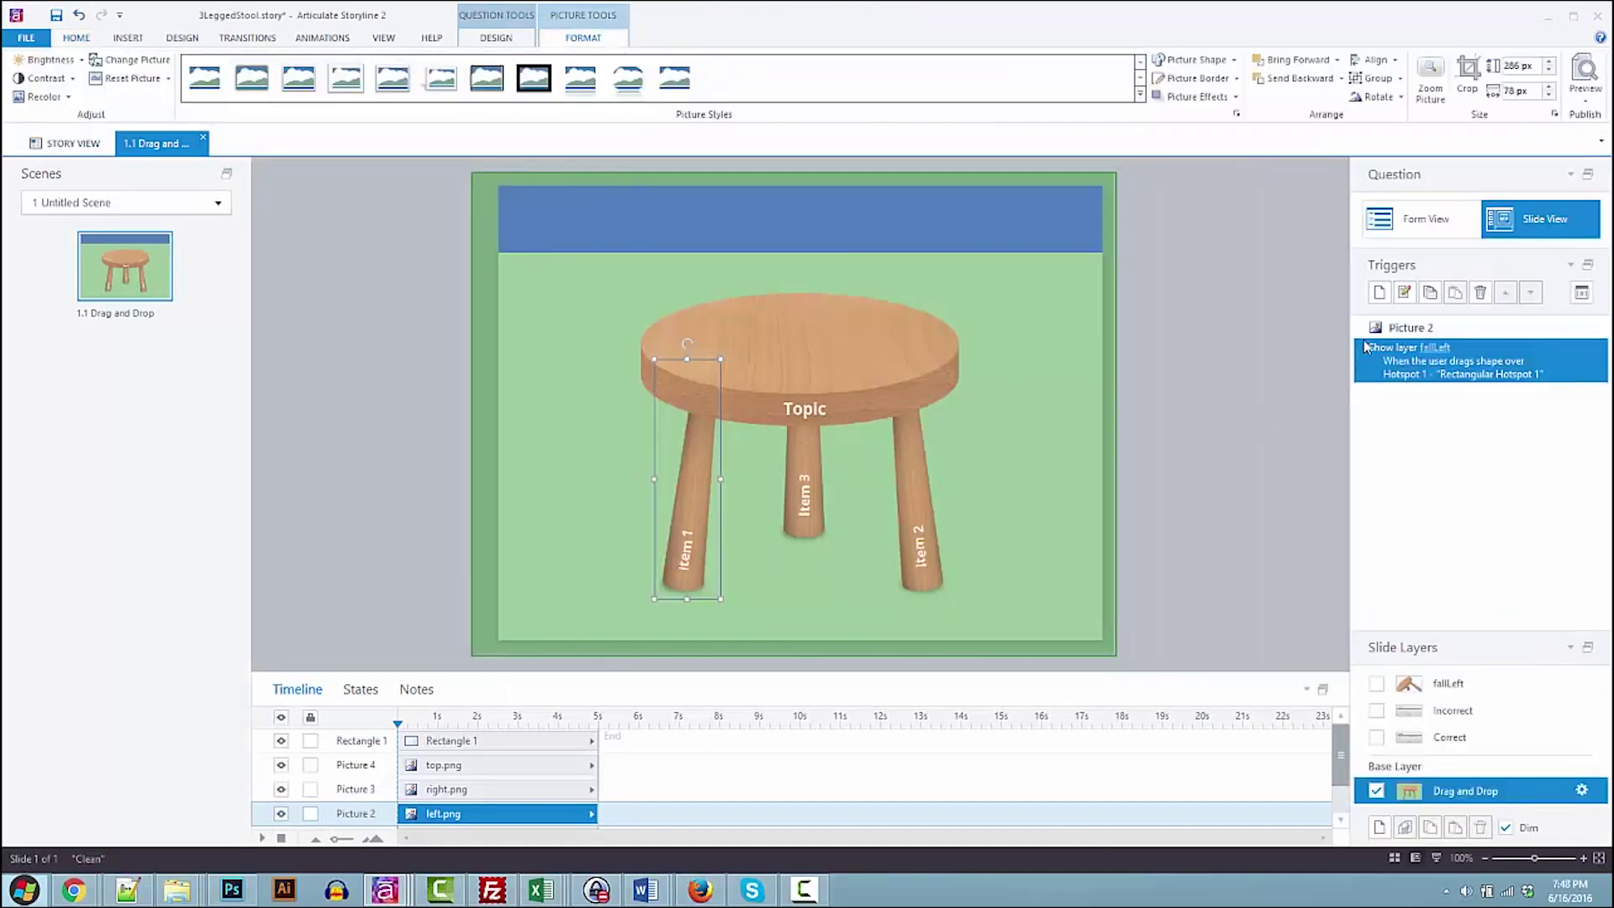
Start a new change-state trigger targeting Picture 1, the center leg
click(1380, 293)
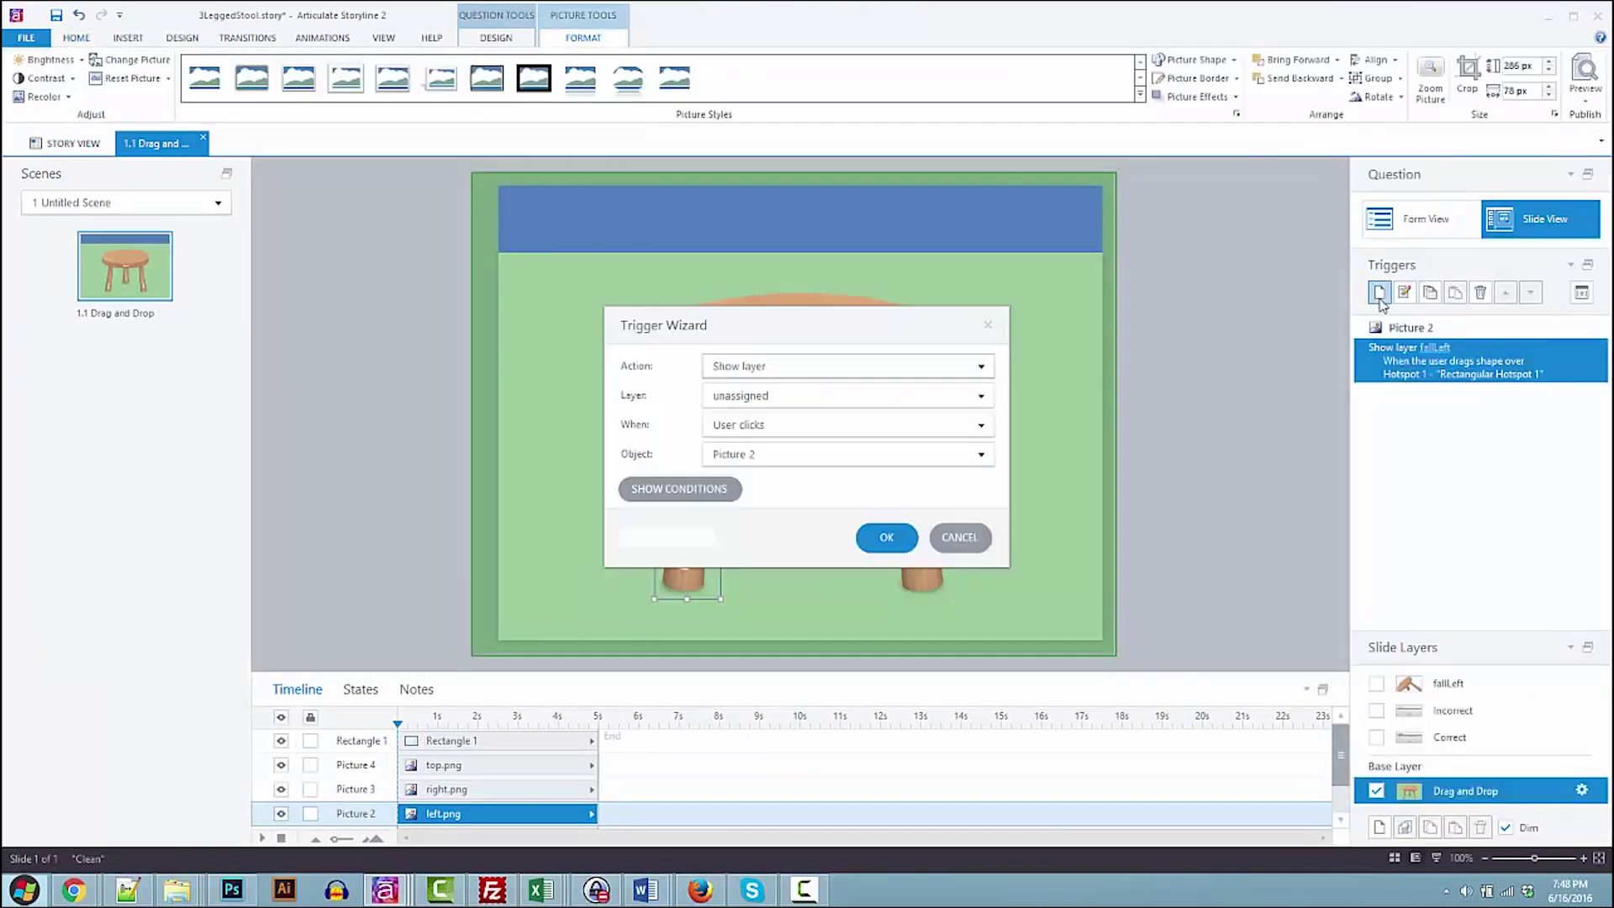
click(746, 370)
click(759, 303)
click(747, 400)
click(755, 319)
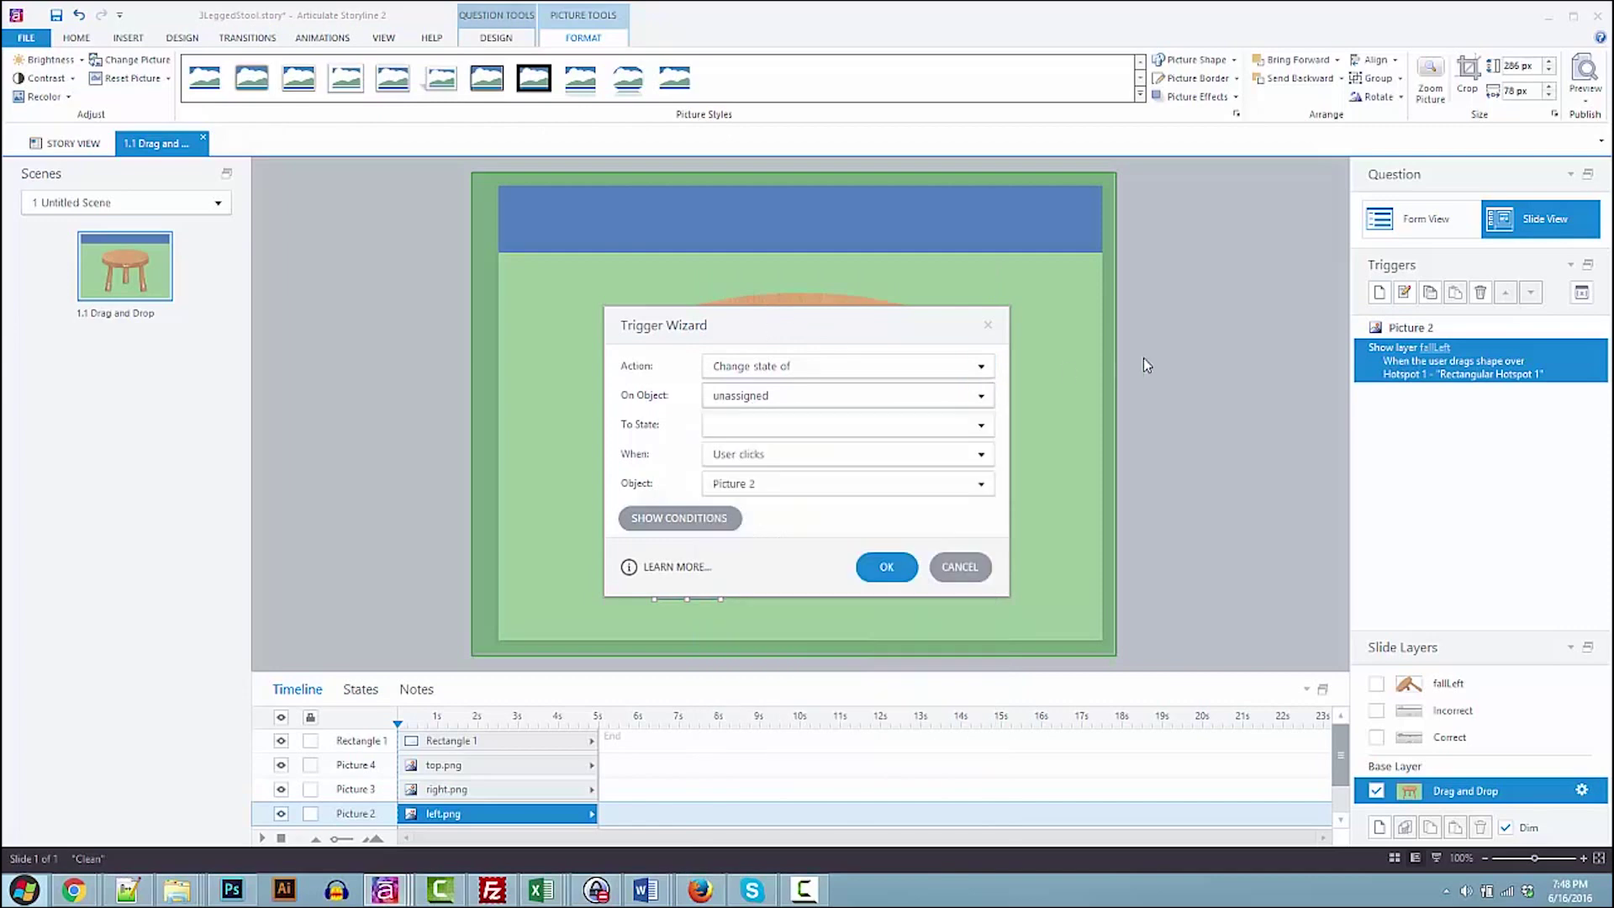
drag(919, 326, 1256, 337)
click(1130, 408)
click(1081, 469)
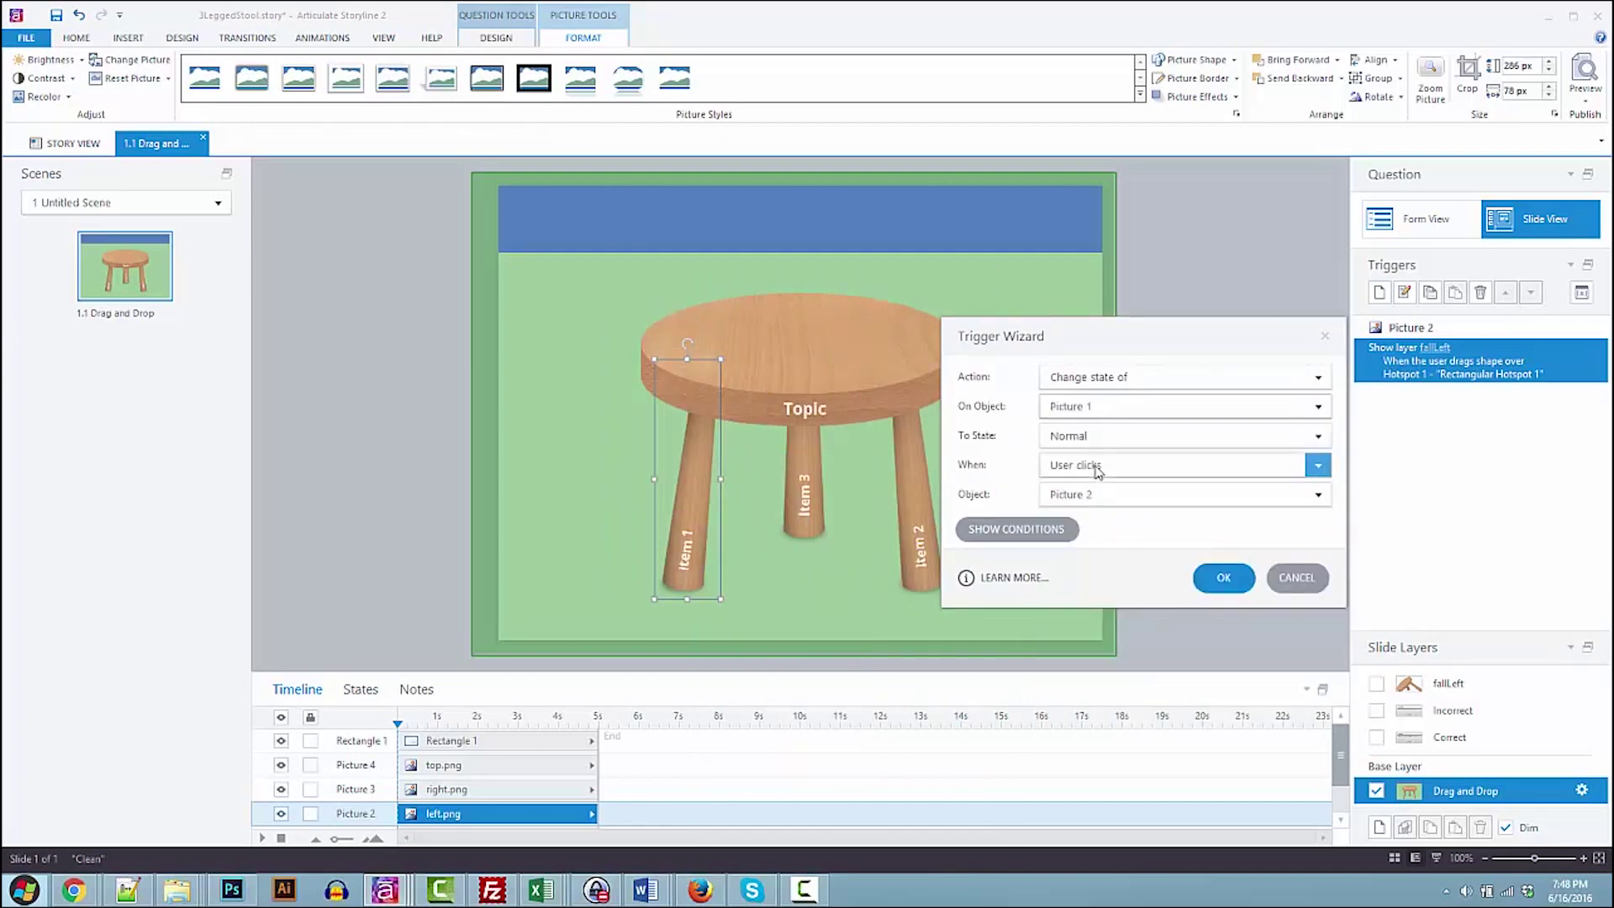
Make it fire when Picture 2 is dragged over Hotspot 1, setting Picture 1 to Hidden
click(1097, 466)
click(1103, 638)
click(1054, 524)
click(1126, 436)
click(1093, 500)
Preview the slide and pull the Item 1 leg to test the collapse
key(ctrl+v)
key(ctrl+v)
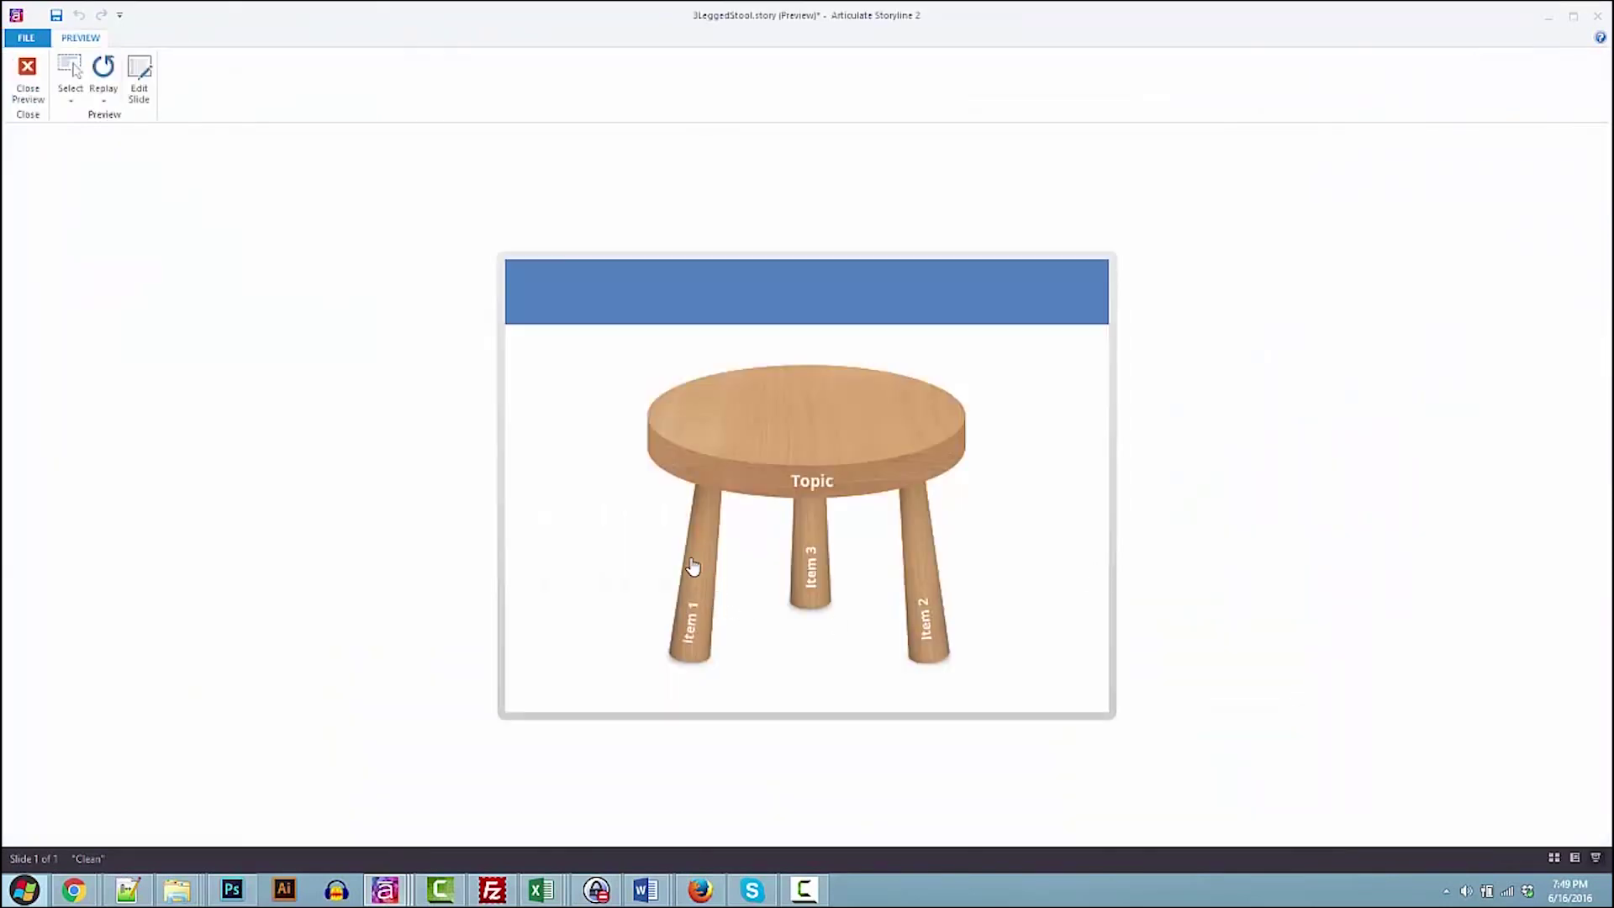
click(693, 566)
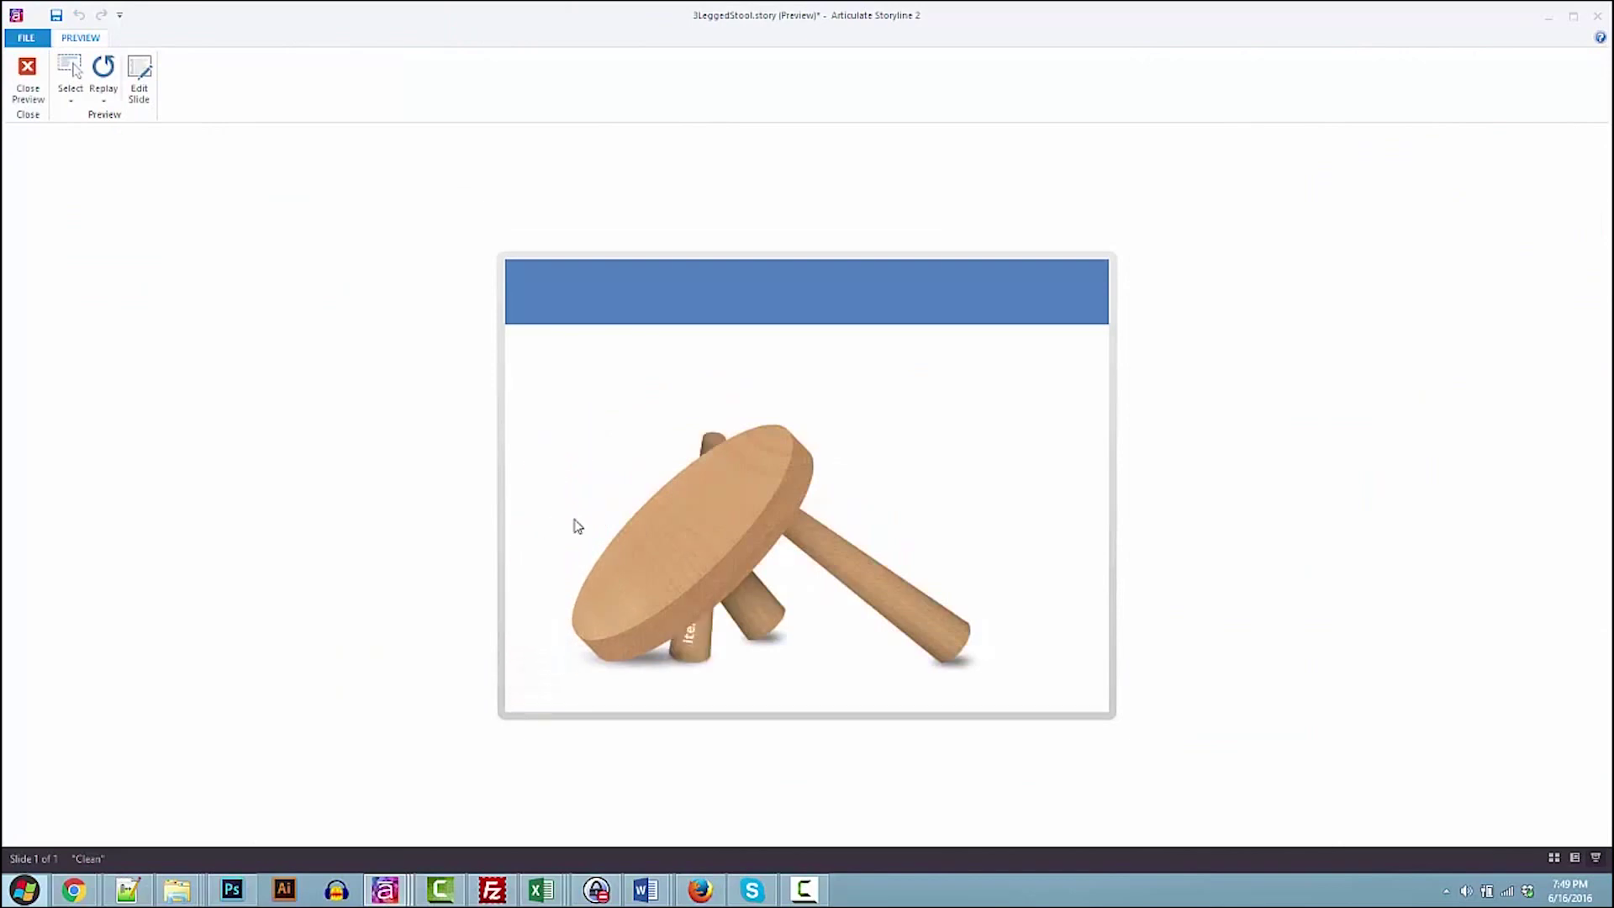
key(Escape)
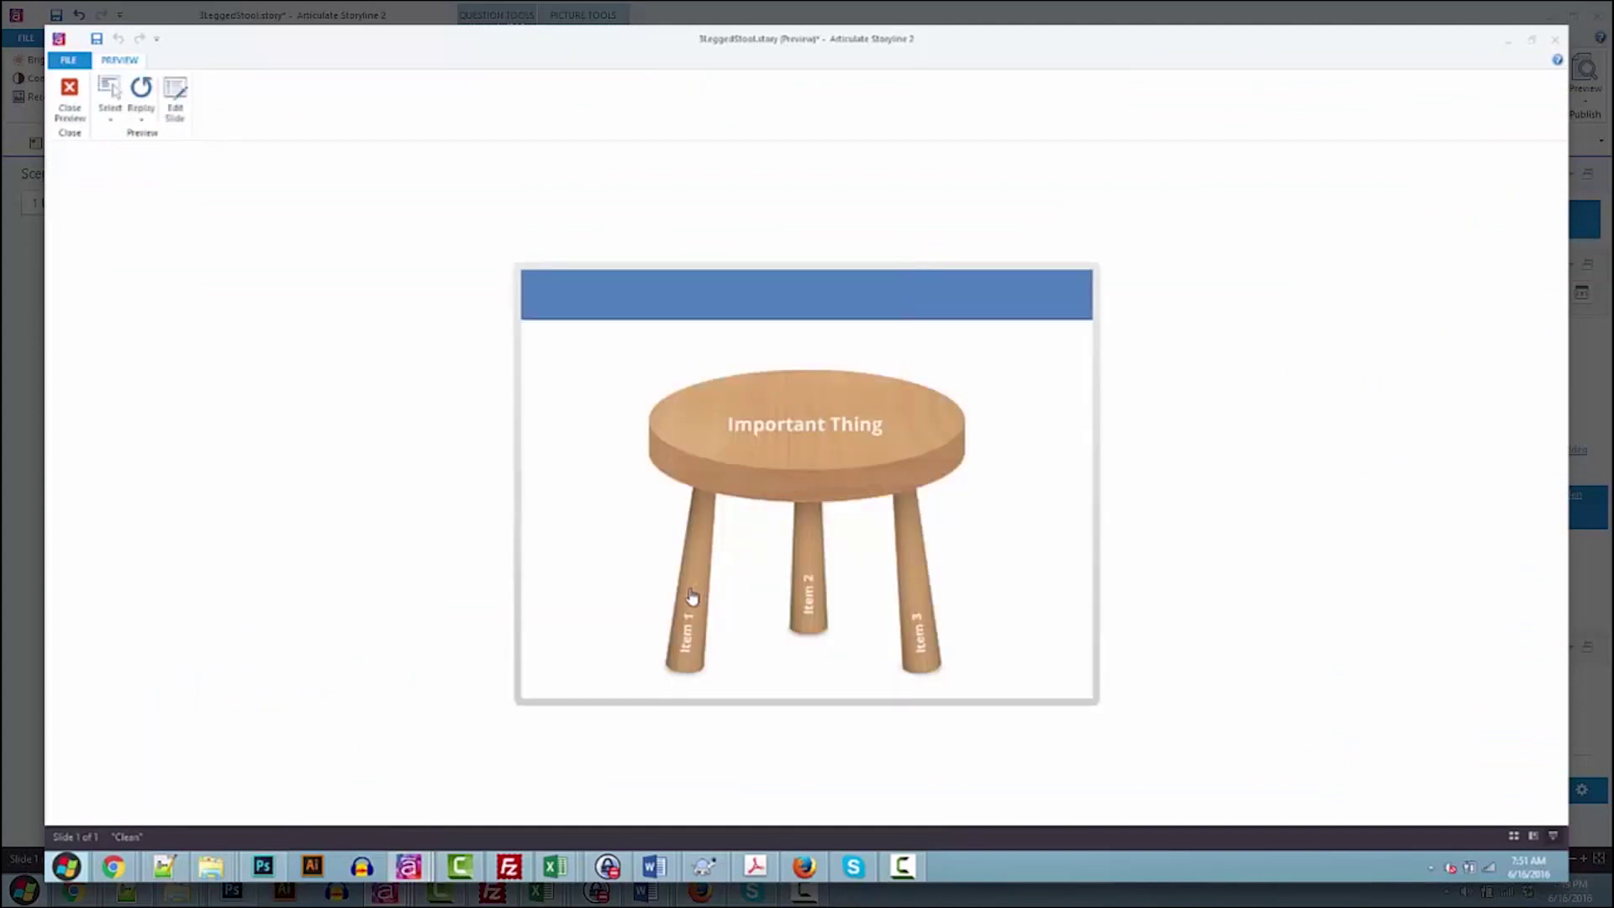
Topple the stool via the Item 1 leg, replay the preview, and topple it again
click(693, 597)
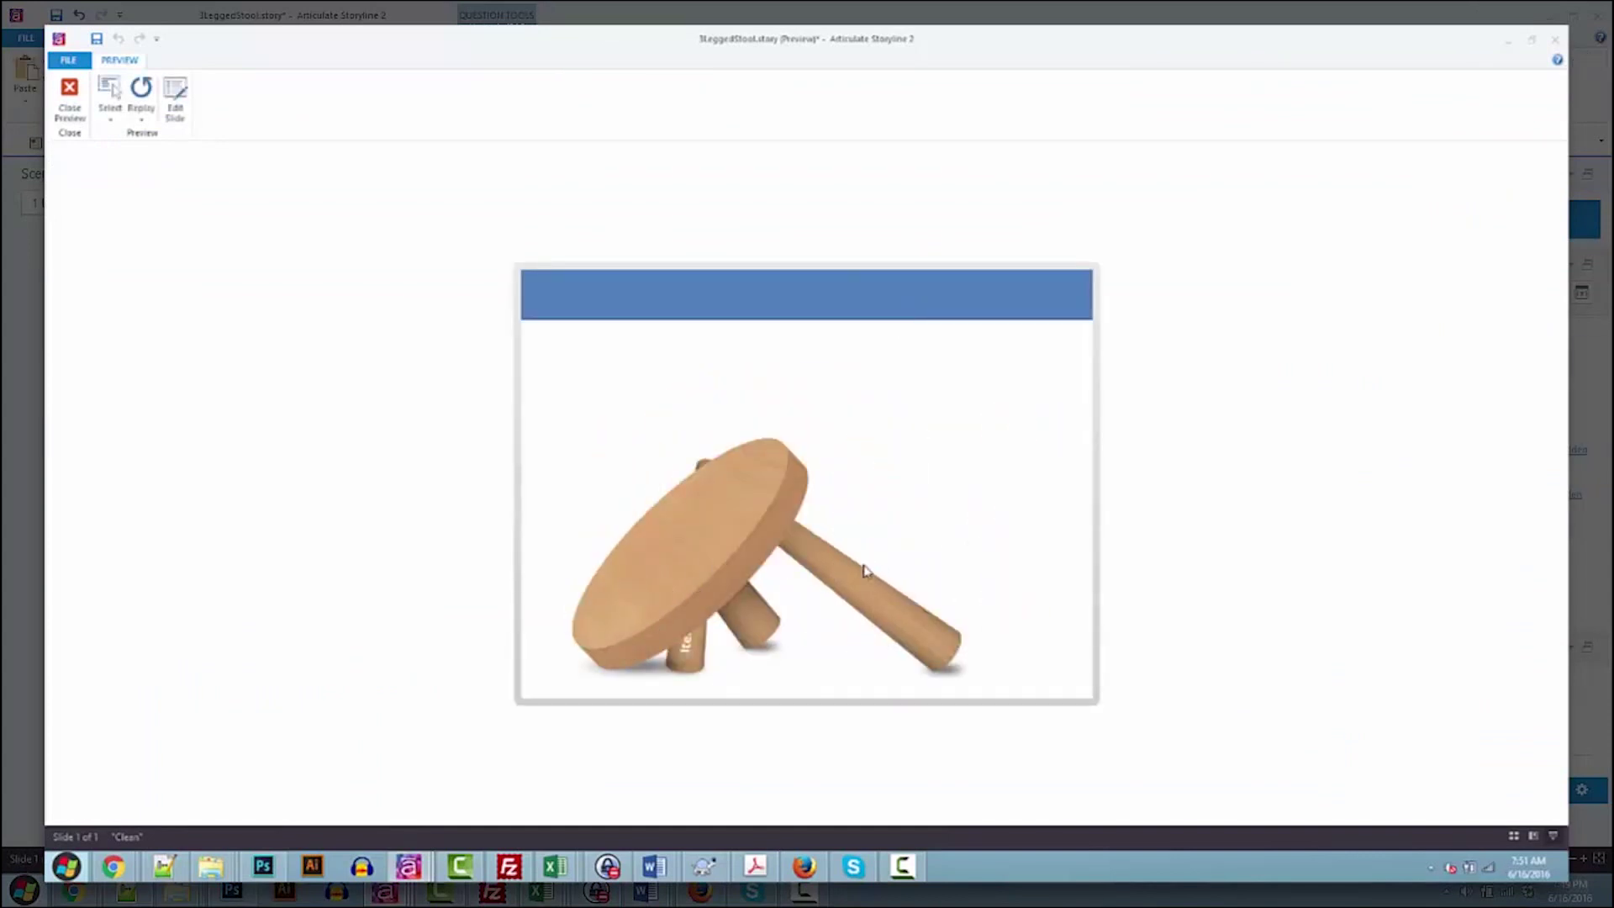
click(141, 88)
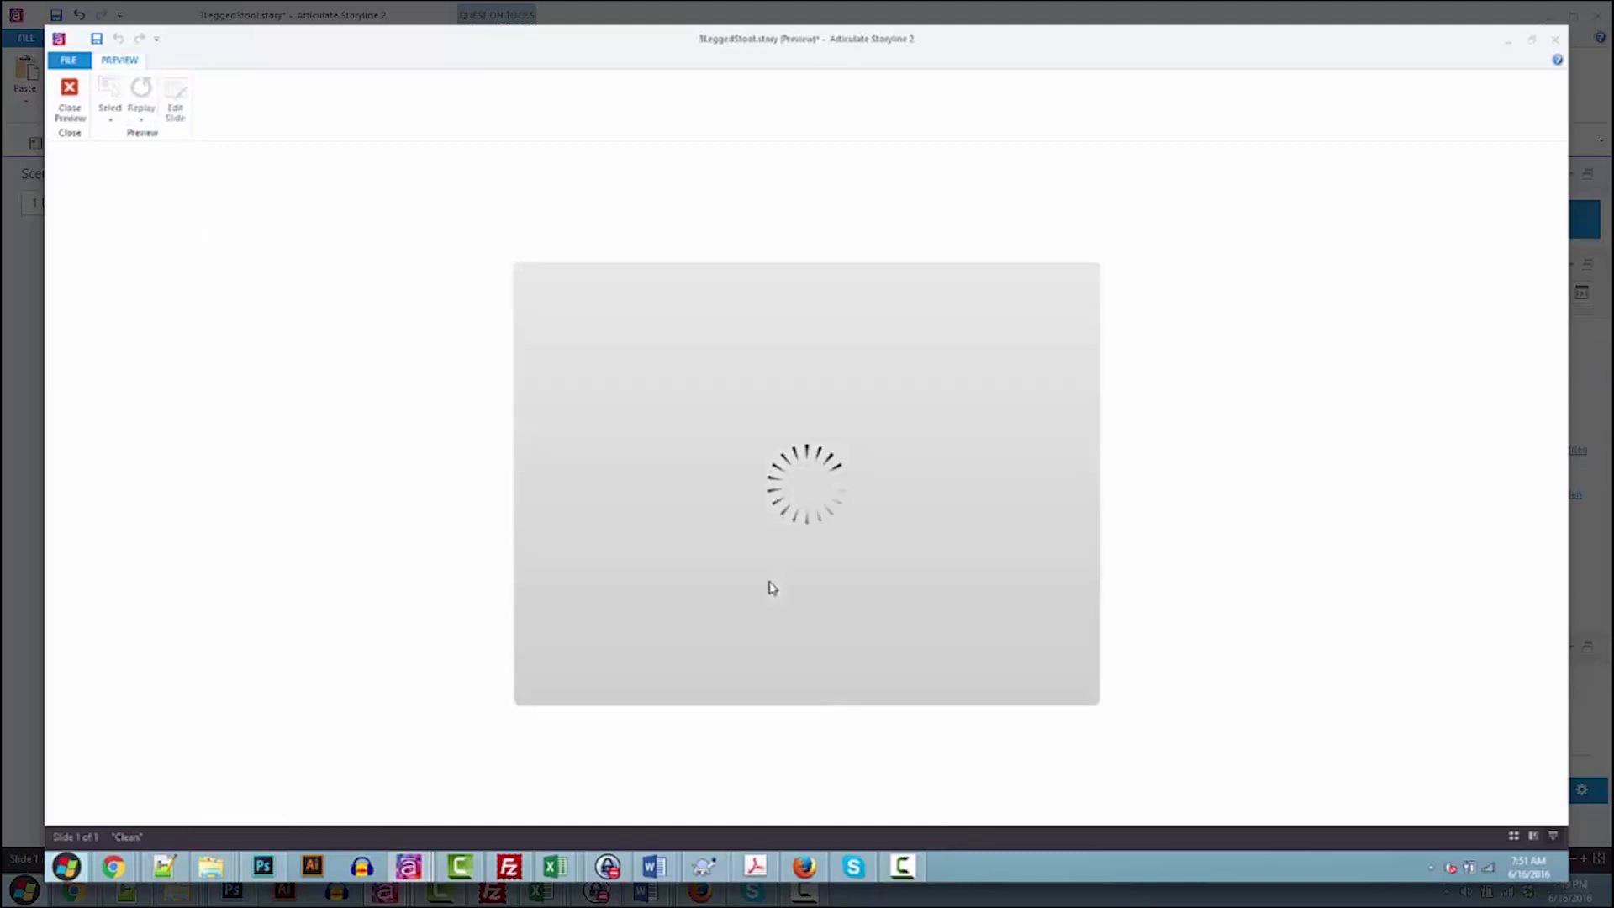
click(703, 591)
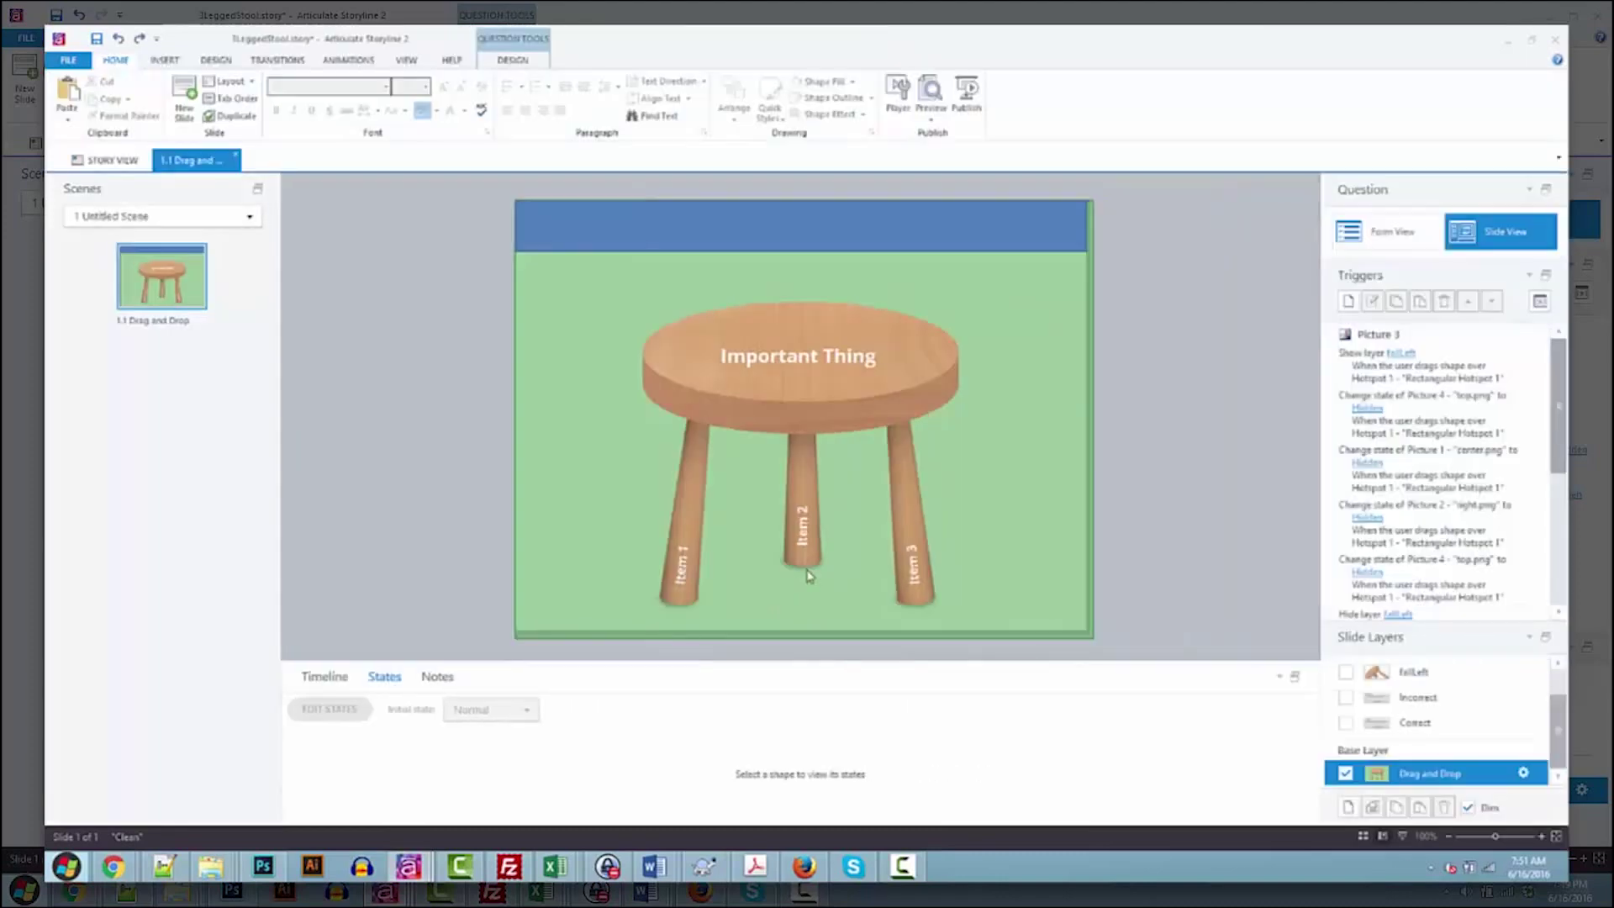
Delete the Item 1 label from the first leg's normal state
click(682, 563)
click(343, 704)
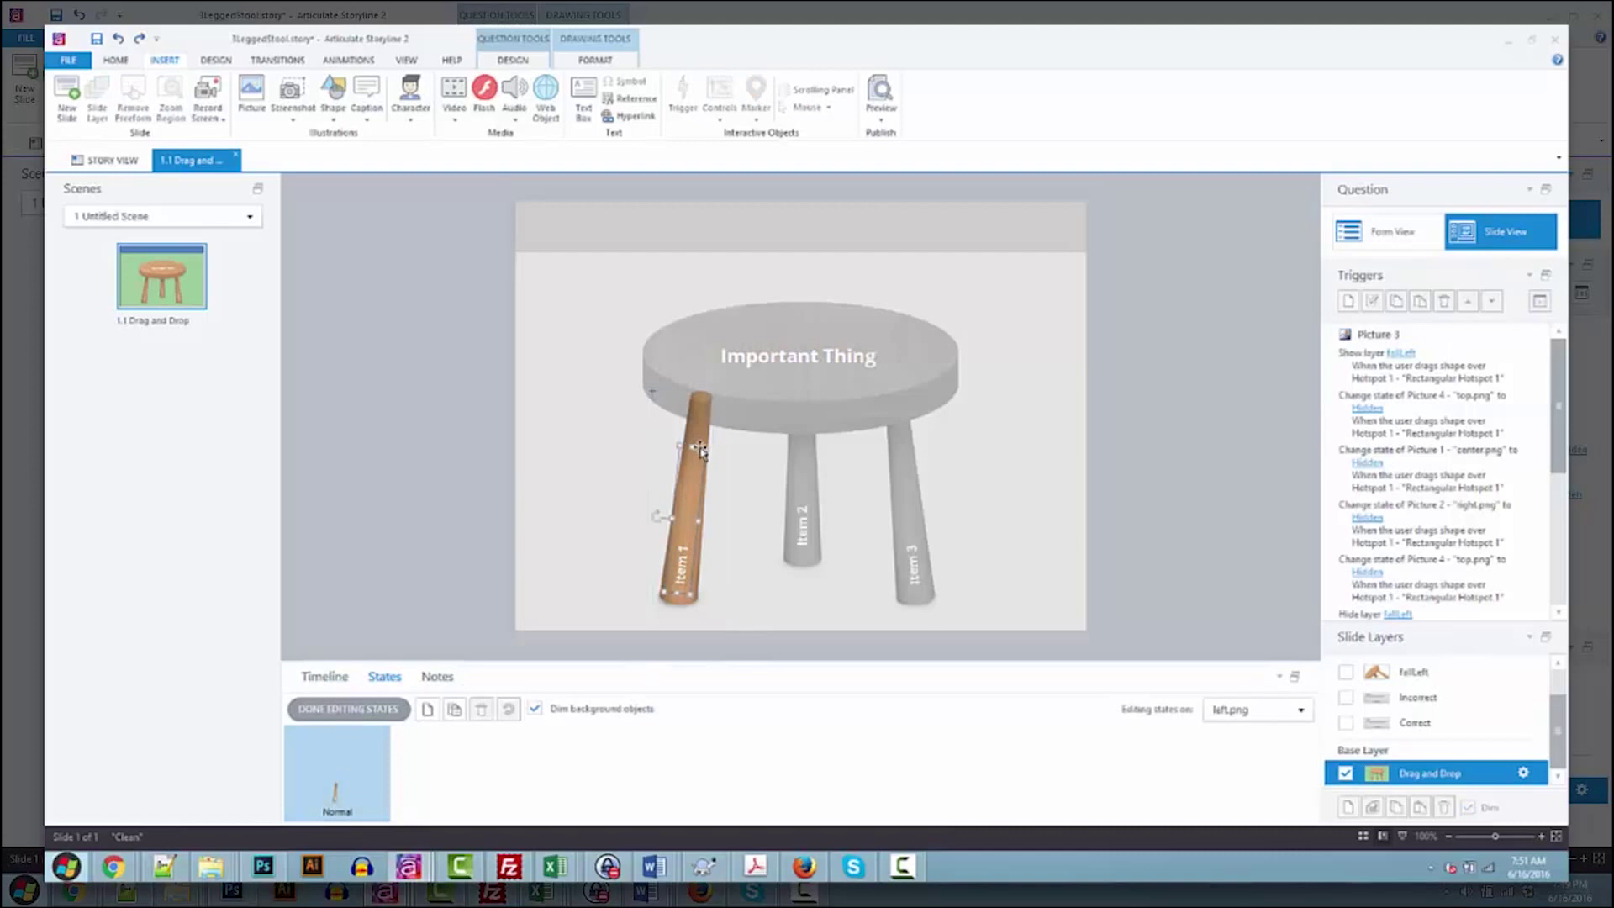
key(Delete)
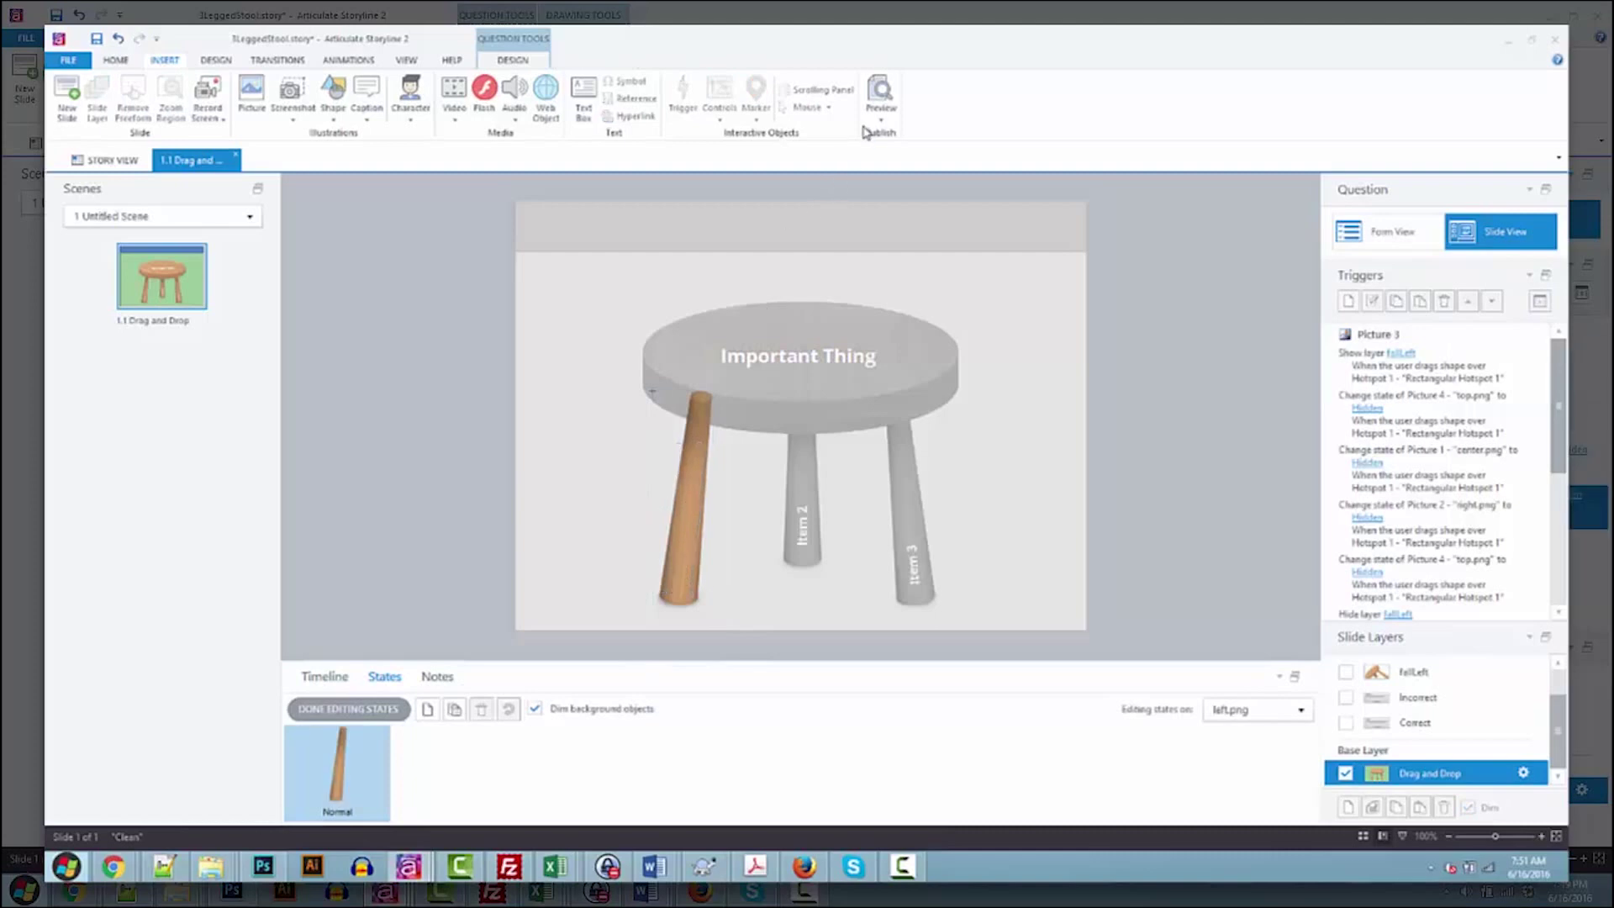
Preview this slide and drag the first leg both ways to confirm the stool topples
click(880, 116)
click(890, 135)
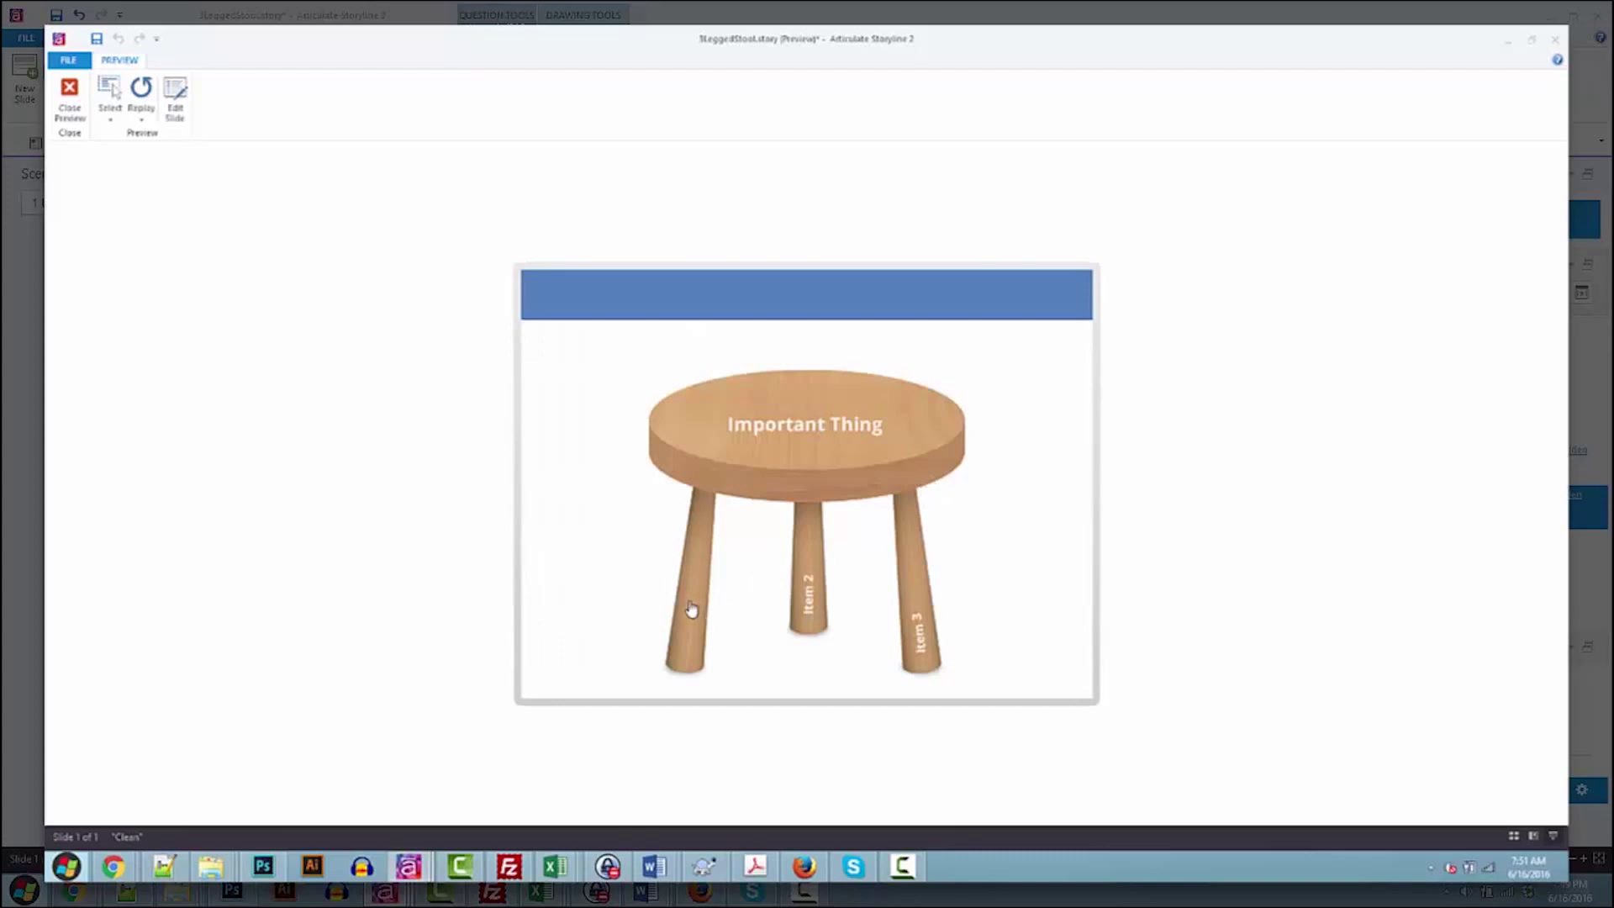
click(691, 608)
drag(639, 552, 546, 519)
drag(696, 562, 943, 531)
click(681, 555)
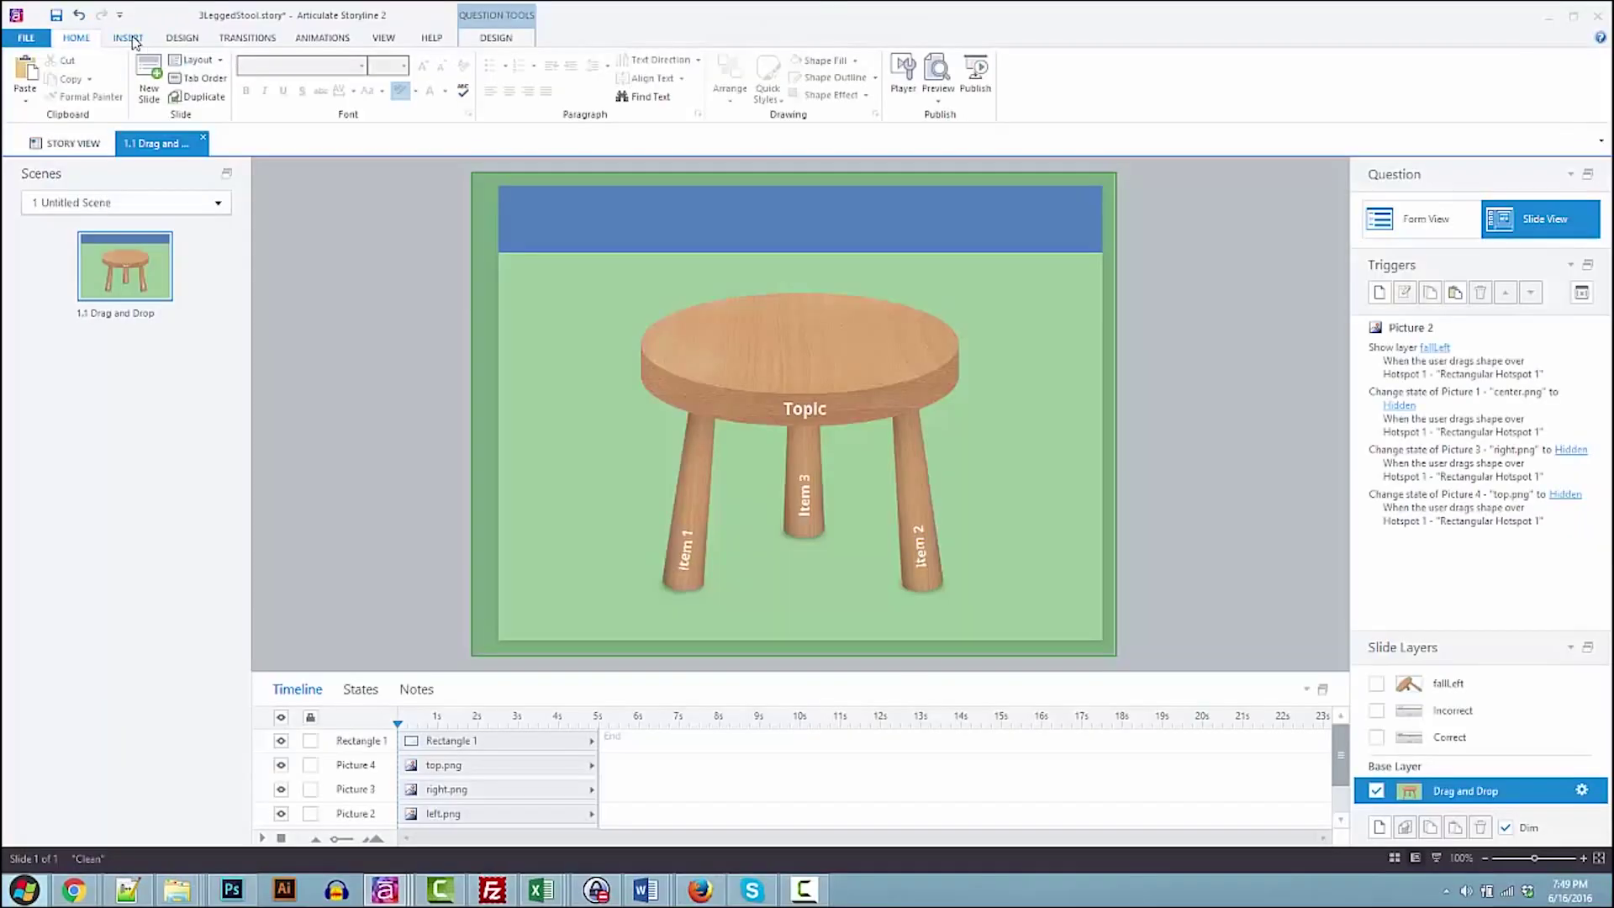
click(128, 38)
click(306, 96)
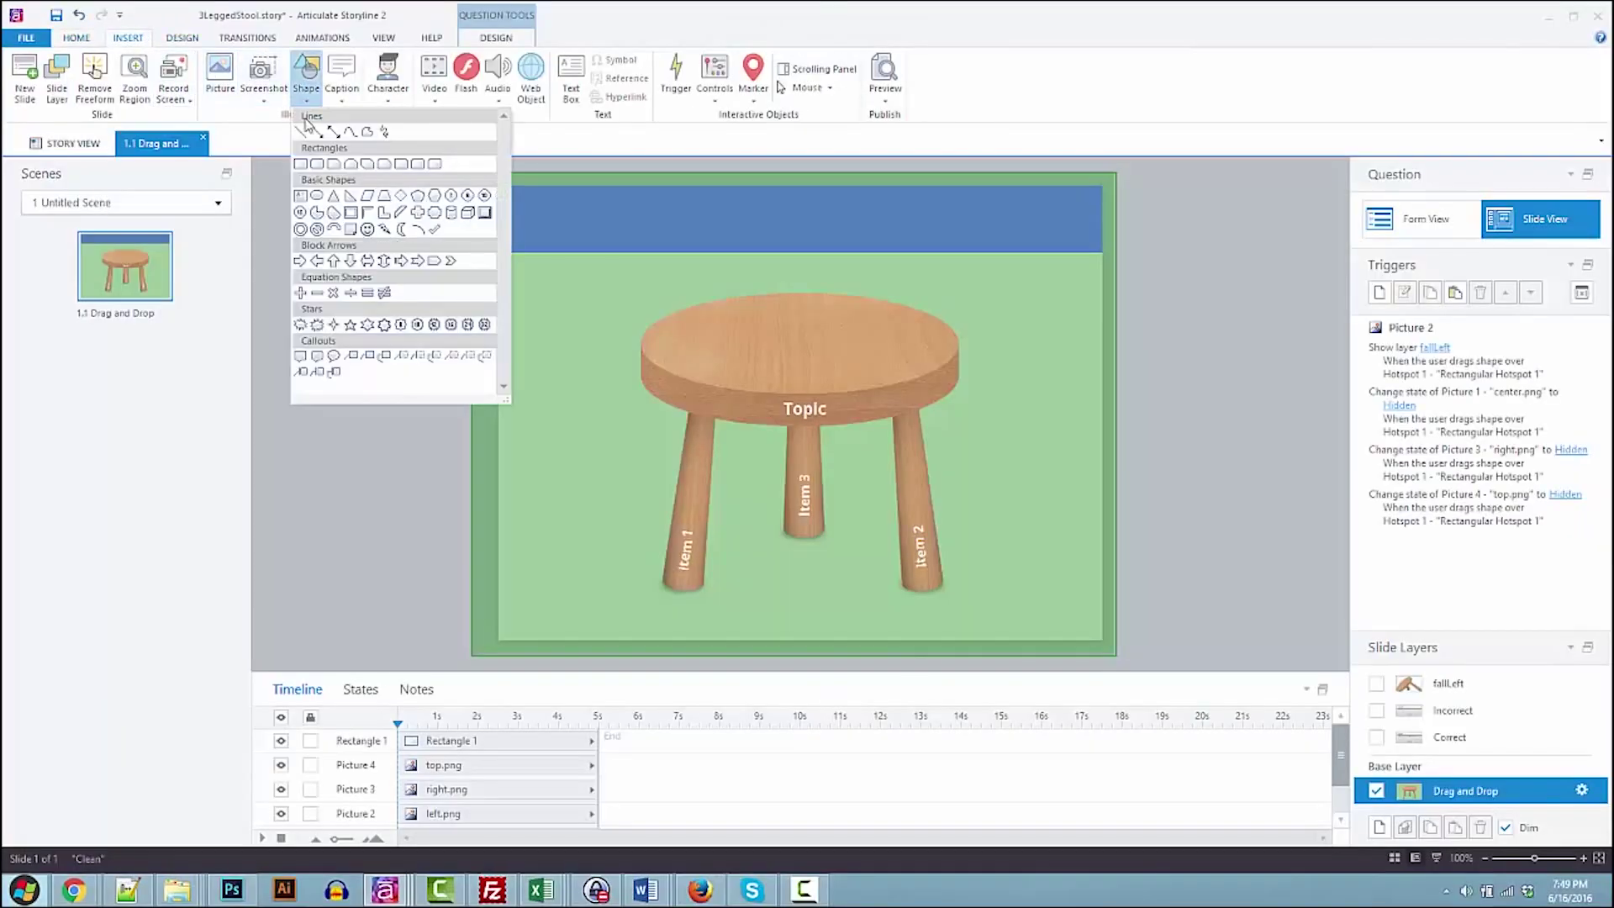
Draw a small rectangle just off the slide's top-right corner
click(301, 164)
drag(1314, 170, 1333, 195)
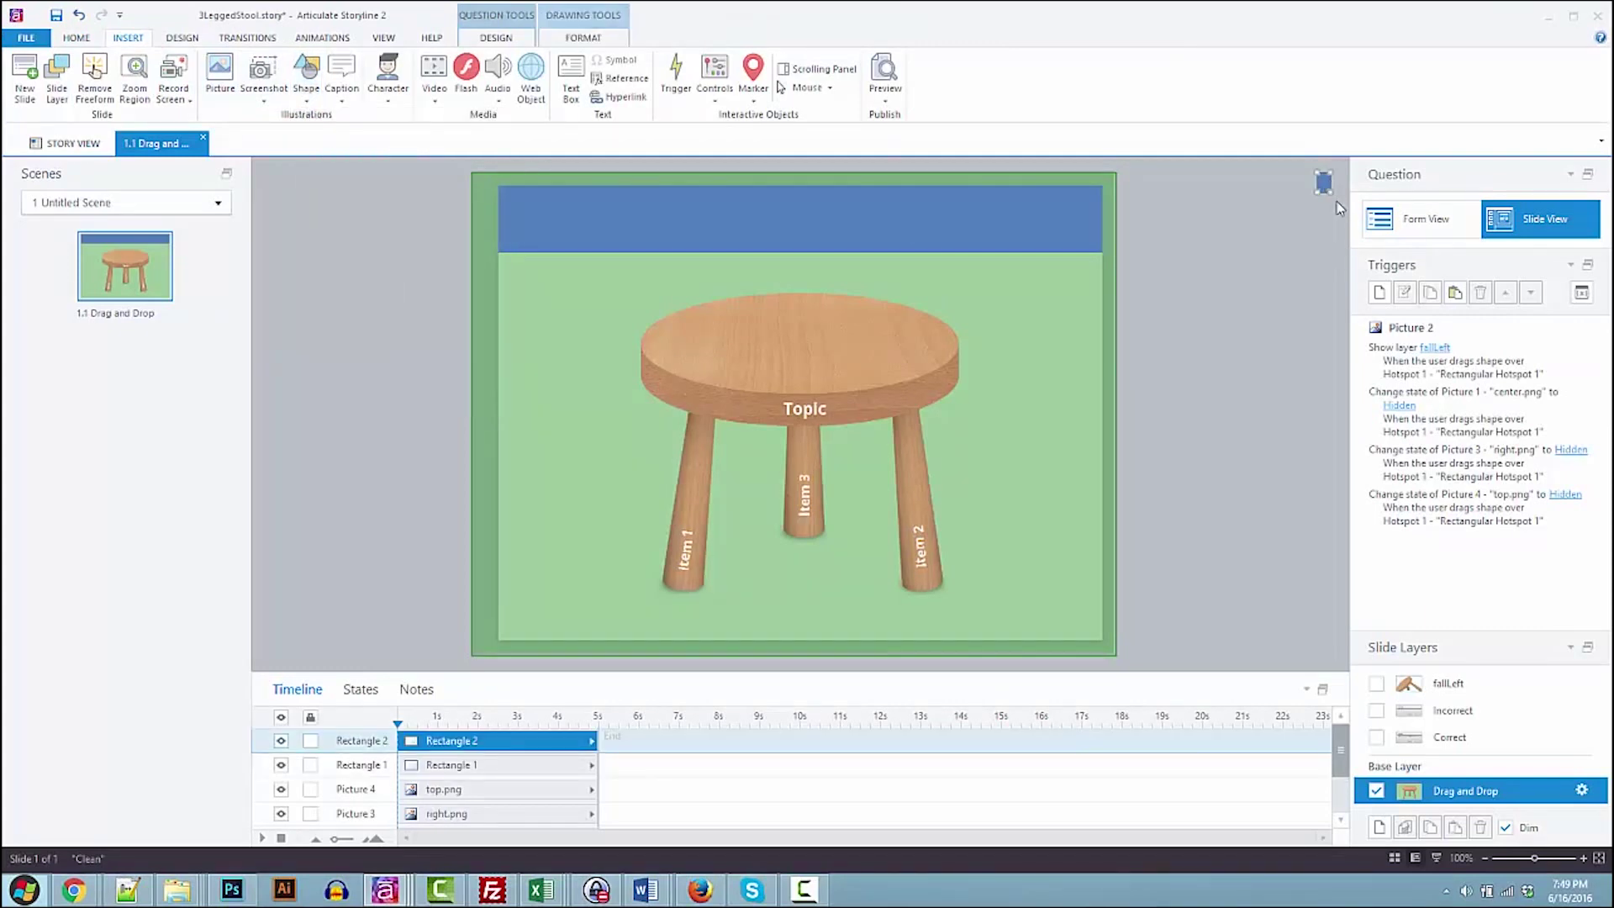
click(1446, 503)
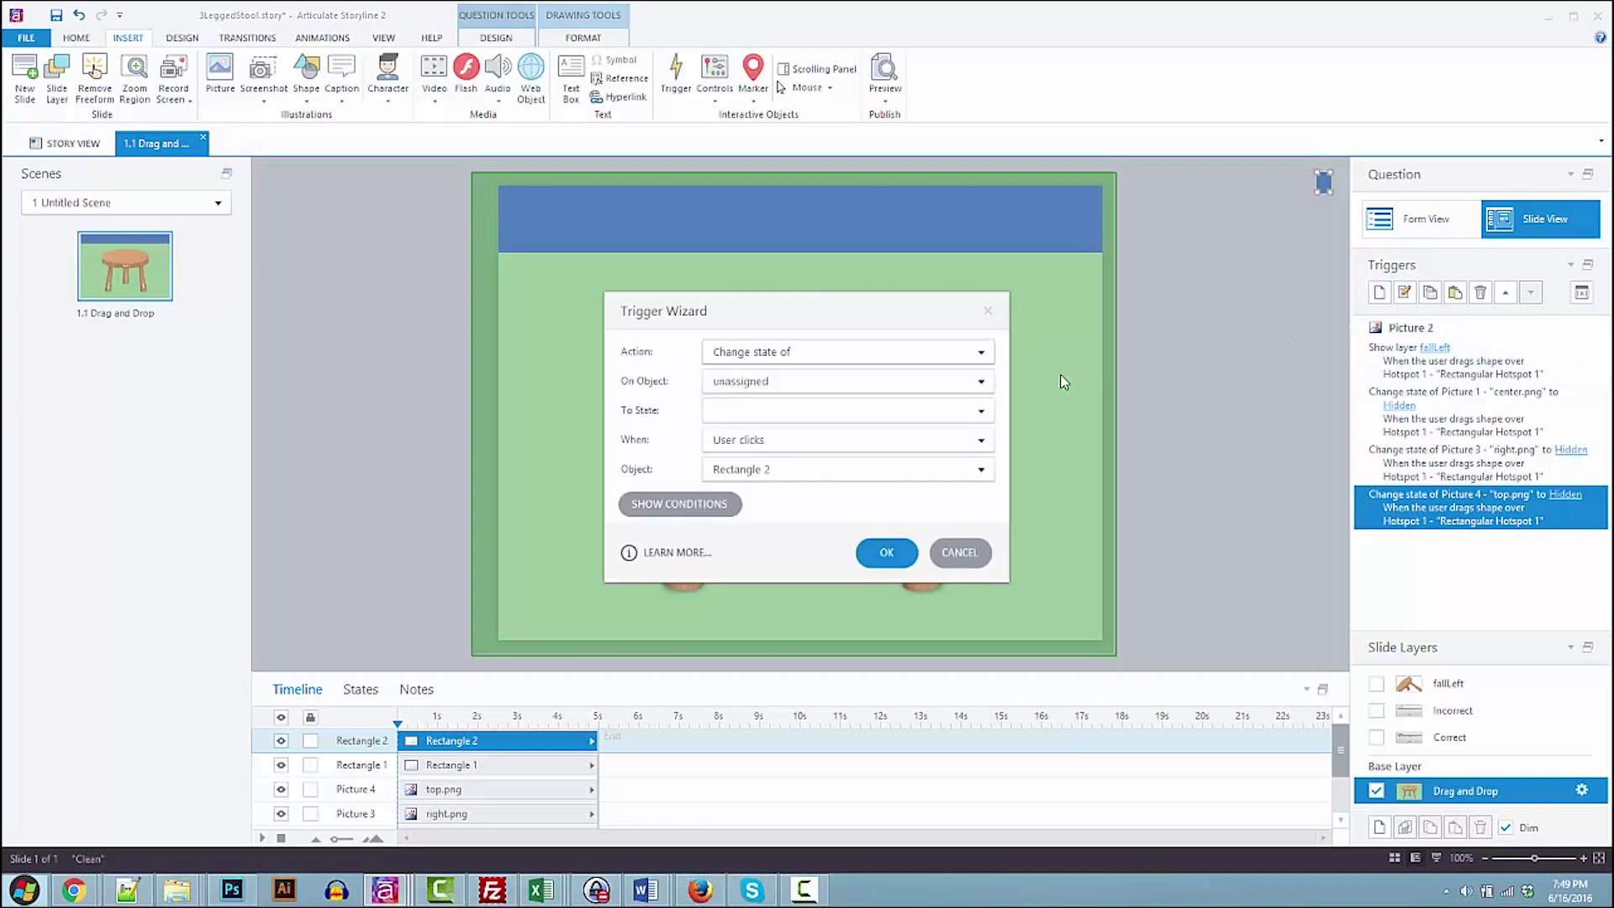
Start a new change-state trigger targeting Picture 1
click(975, 351)
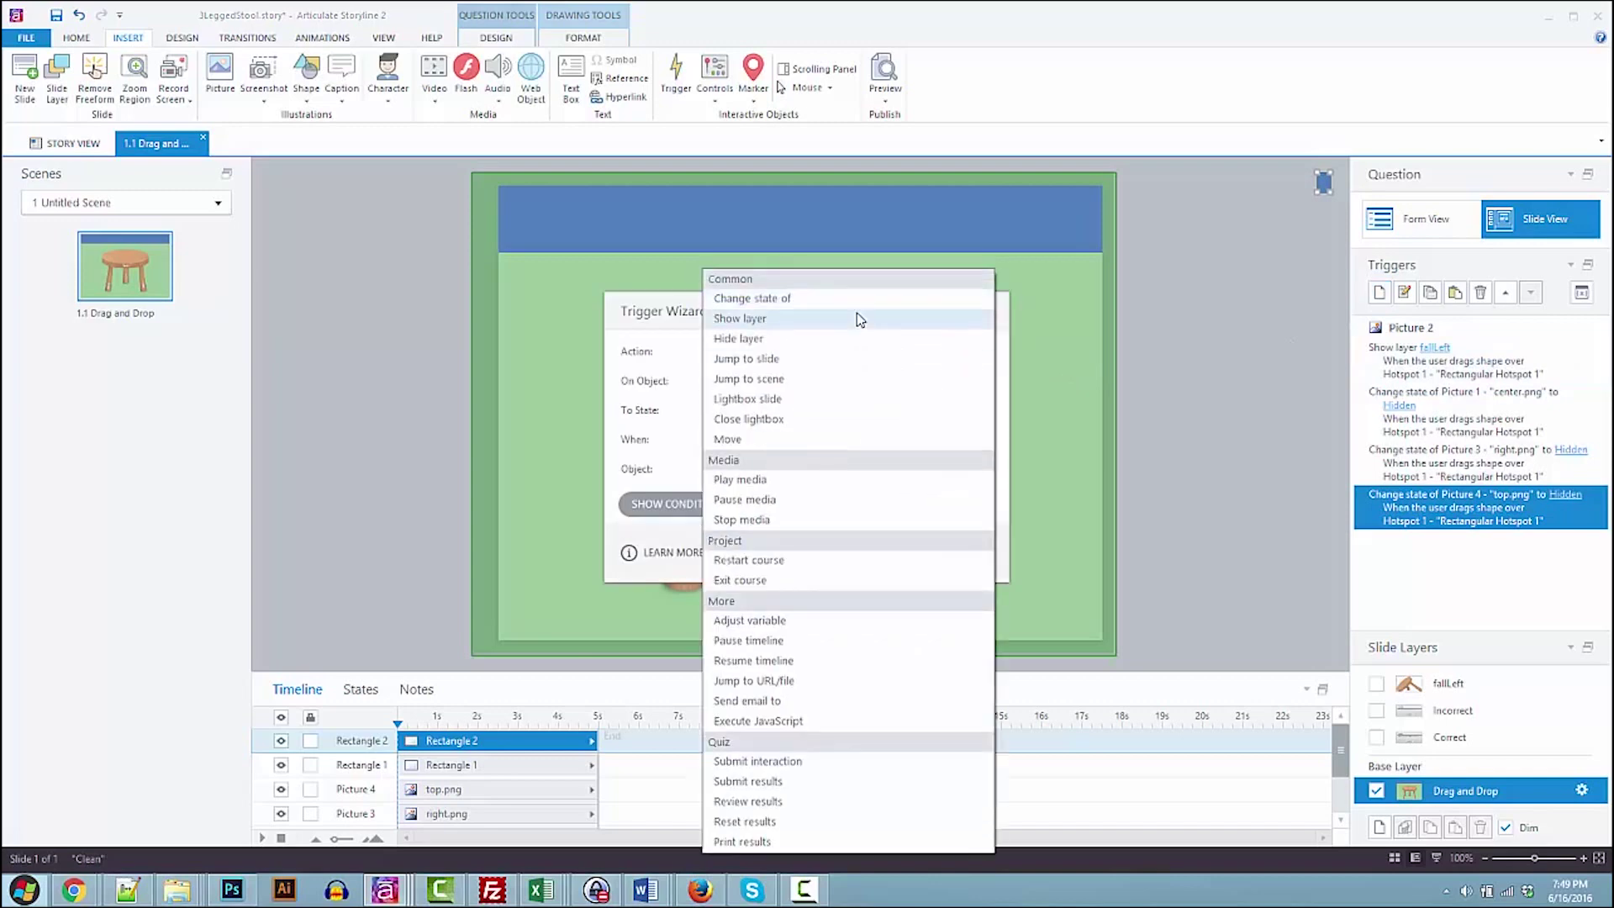
click(832, 300)
click(980, 380)
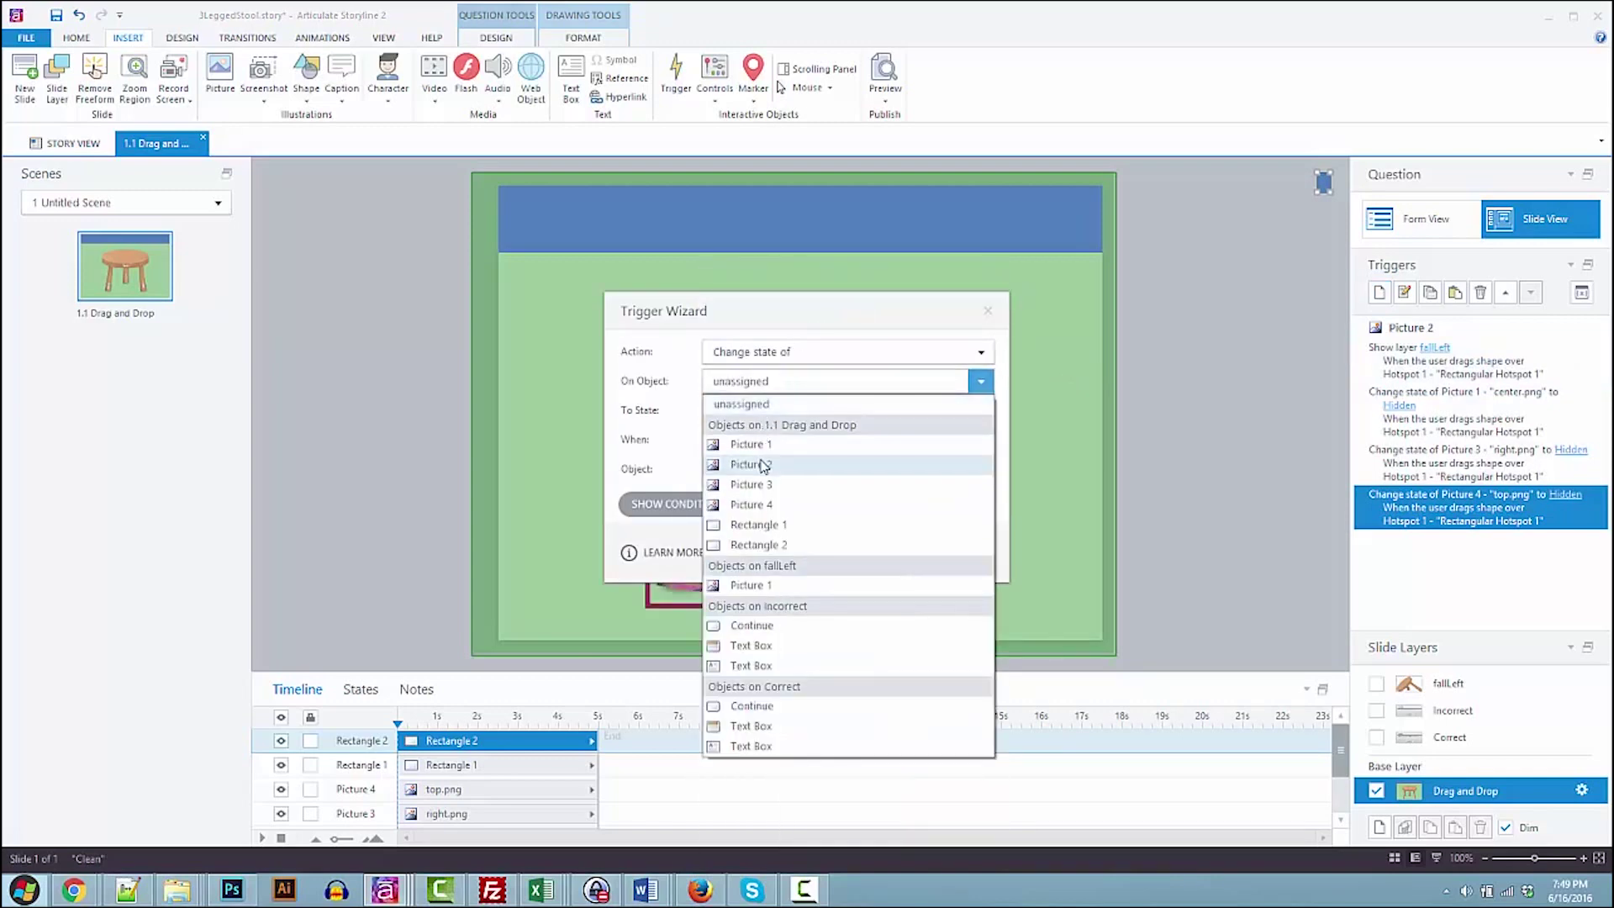
click(857, 328)
drag(857, 328, 1299, 336)
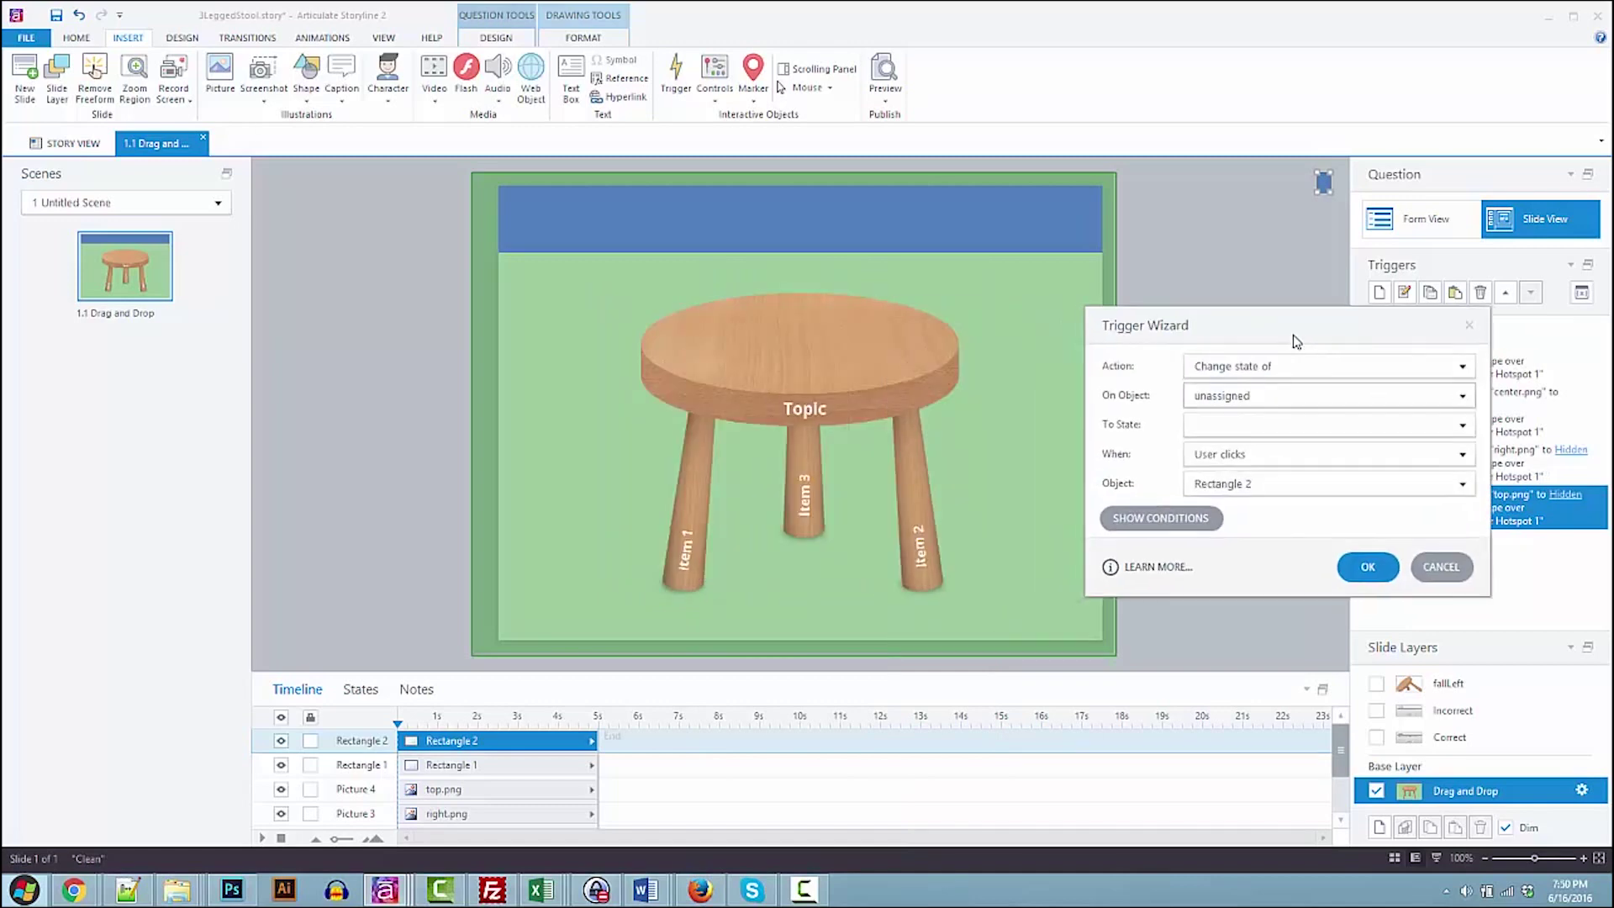
click(1261, 396)
click(1233, 458)
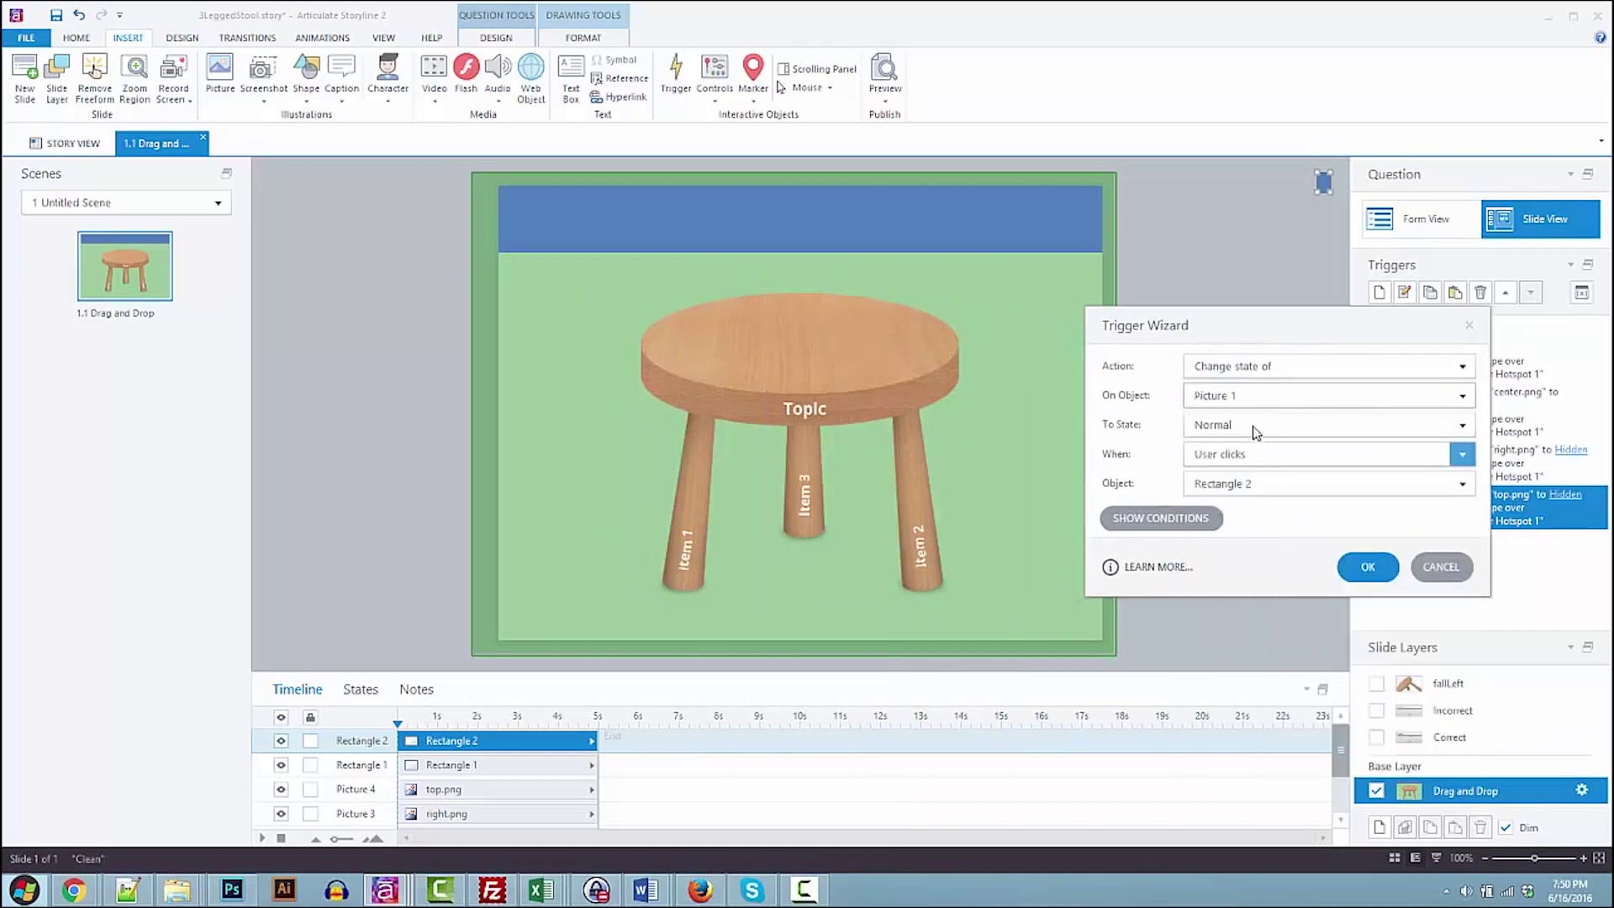
Make it fire on clicks outside Rectangle 2, returning Picture 1 to Normal
click(1229, 454)
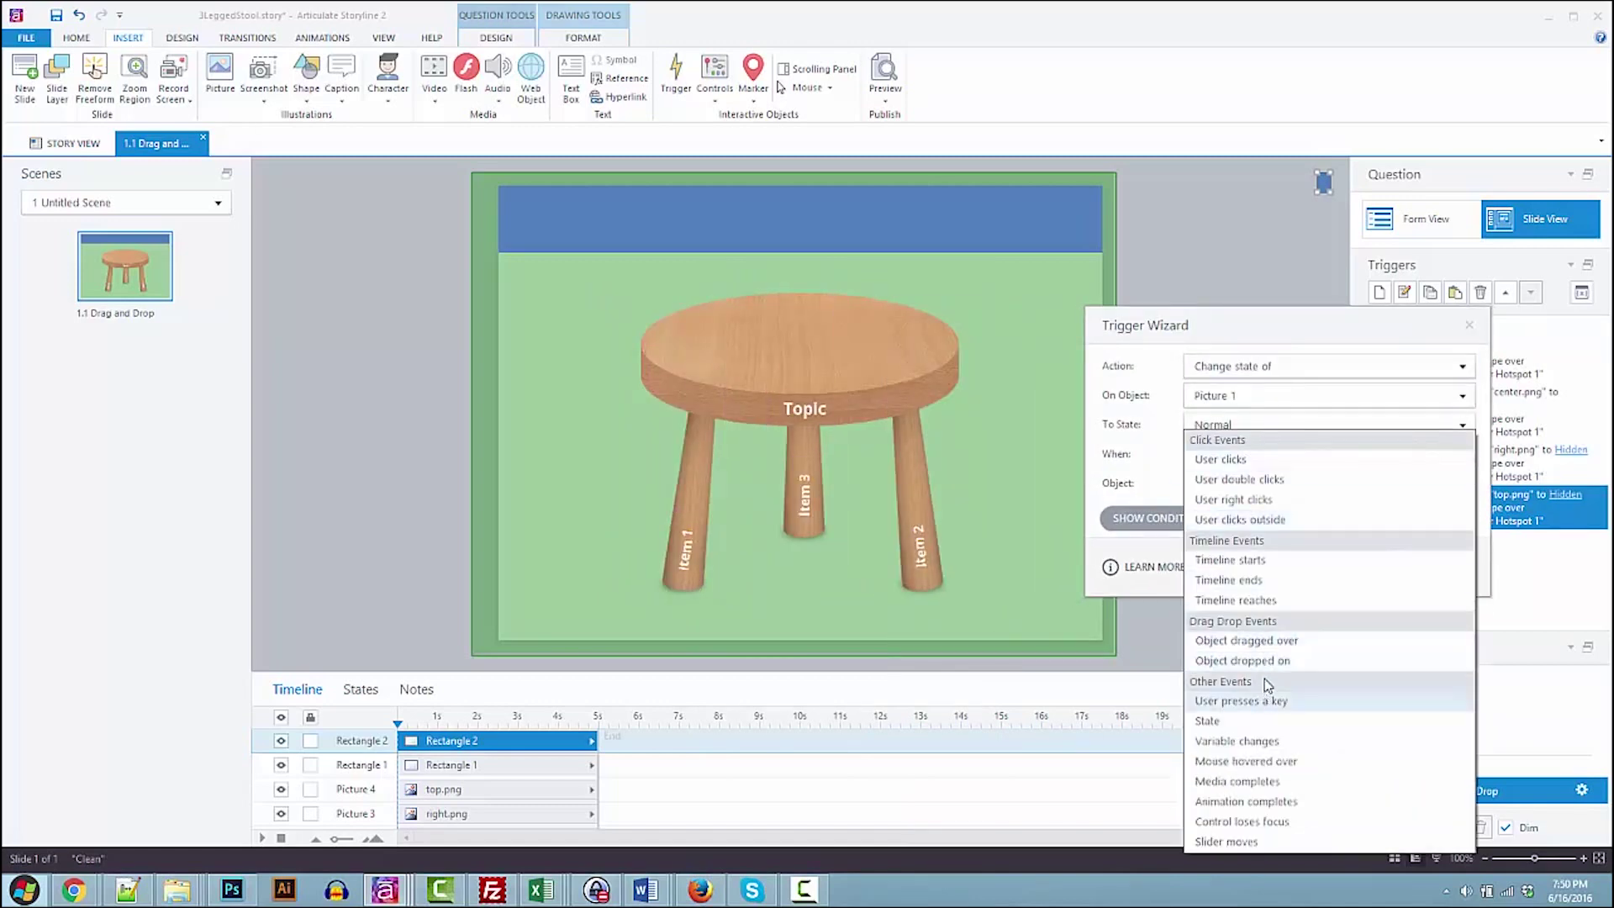
click(1259, 519)
scroll(1239, 535, down, 2)
click(1202, 547)
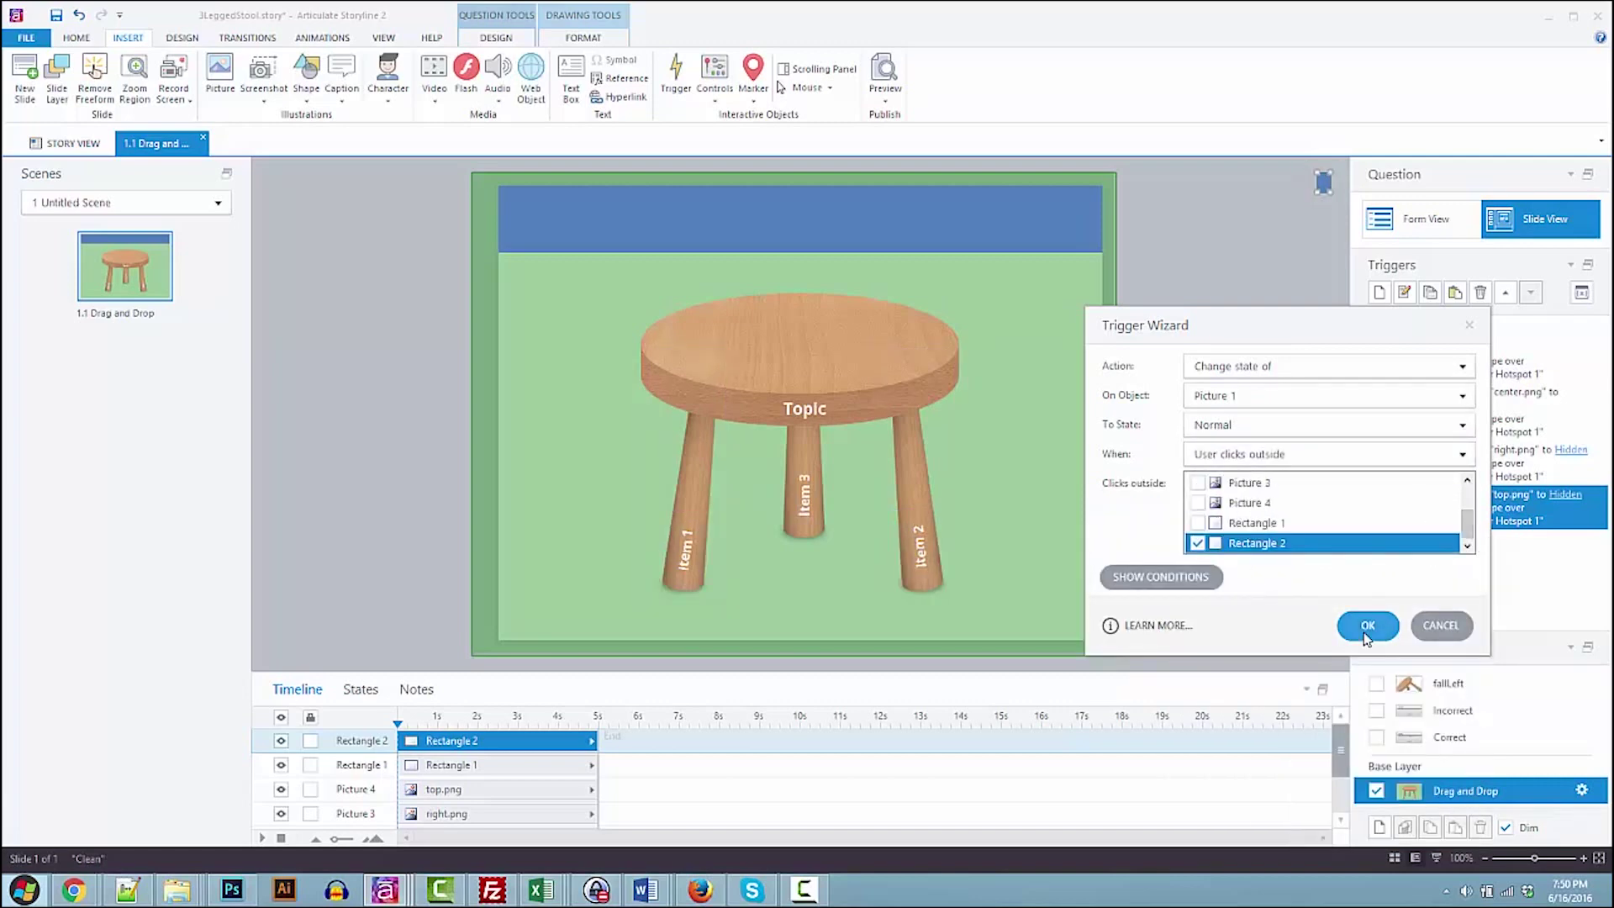
click(1368, 626)
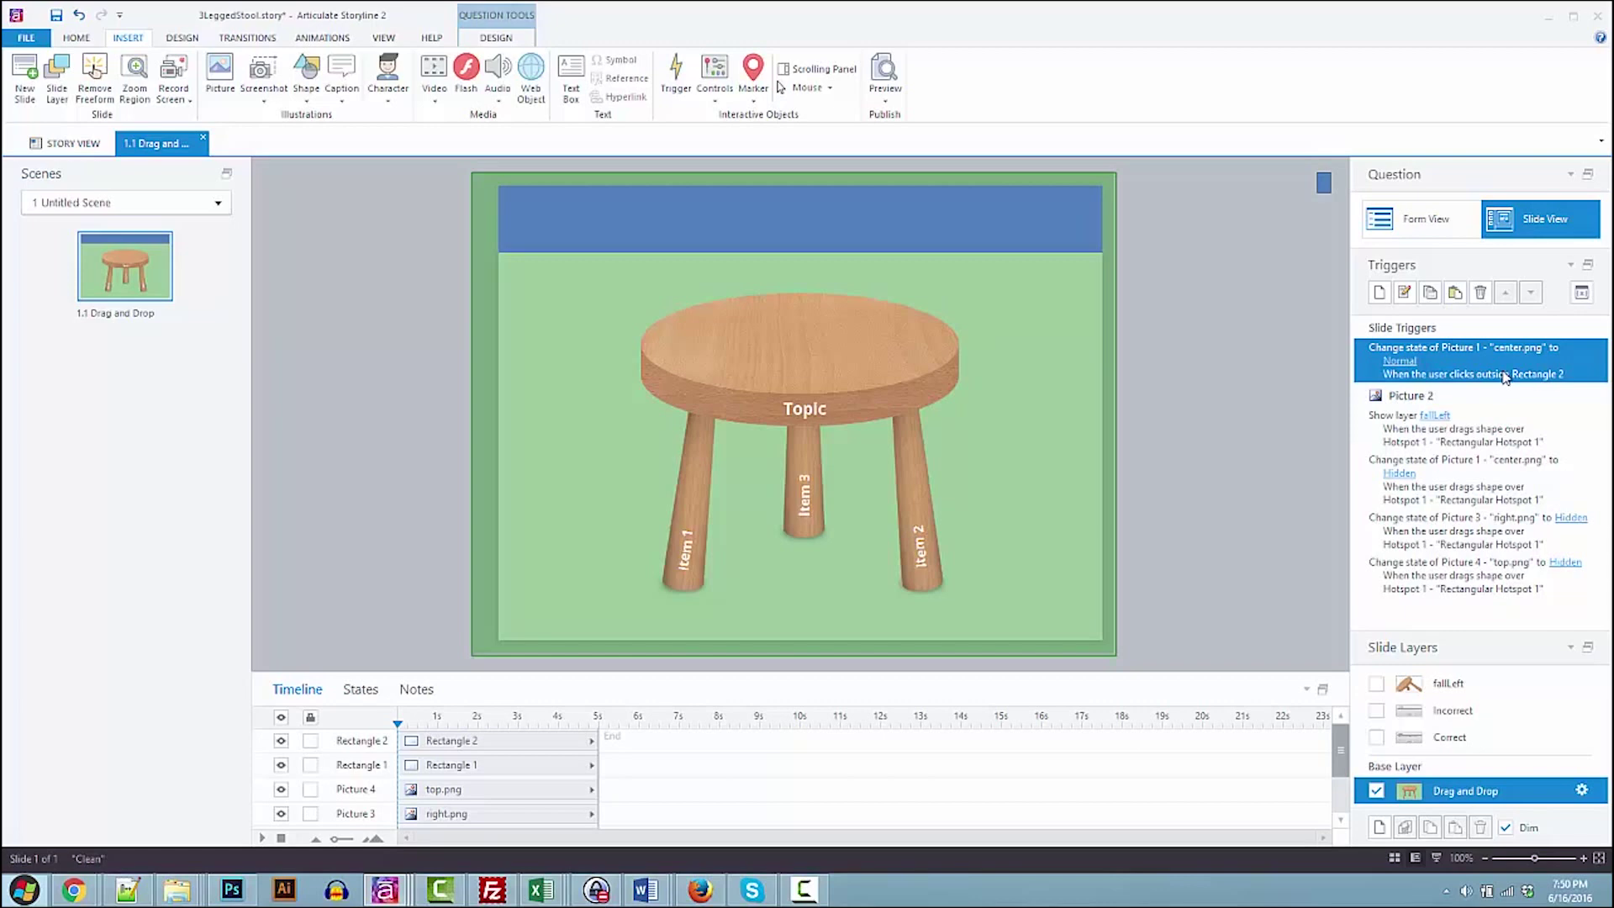
click(885, 78)
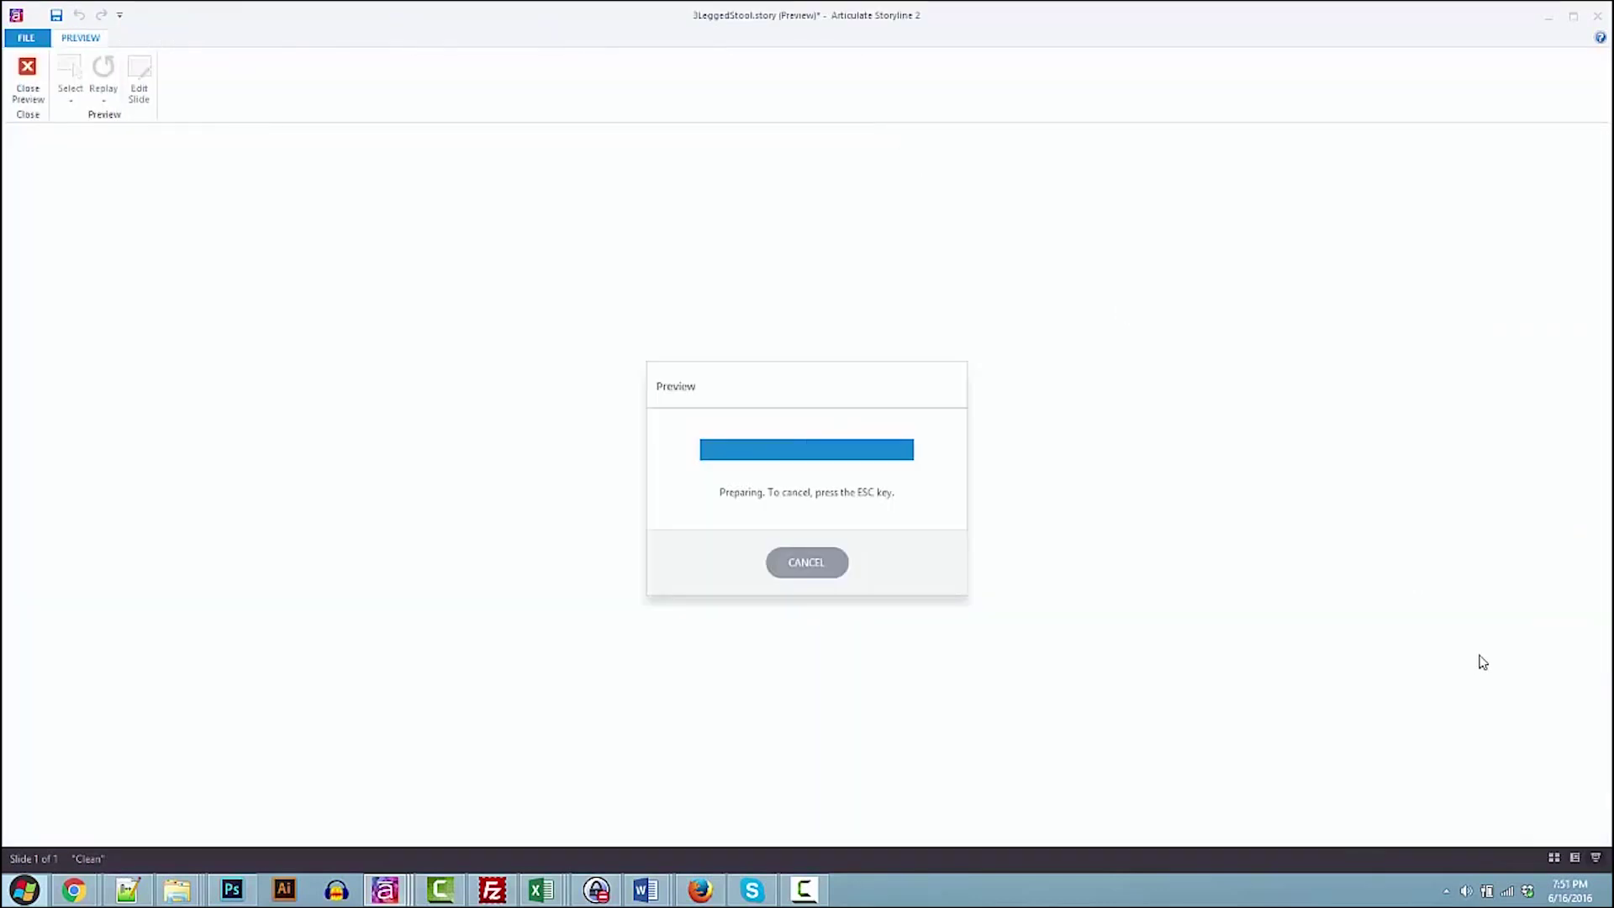
Topple the stool with the Item 1 leg and click elsewhere to reset it, three times
drag(701, 578, 555, 551)
click(555, 550)
click(684, 558)
click(595, 545)
click(926, 526)
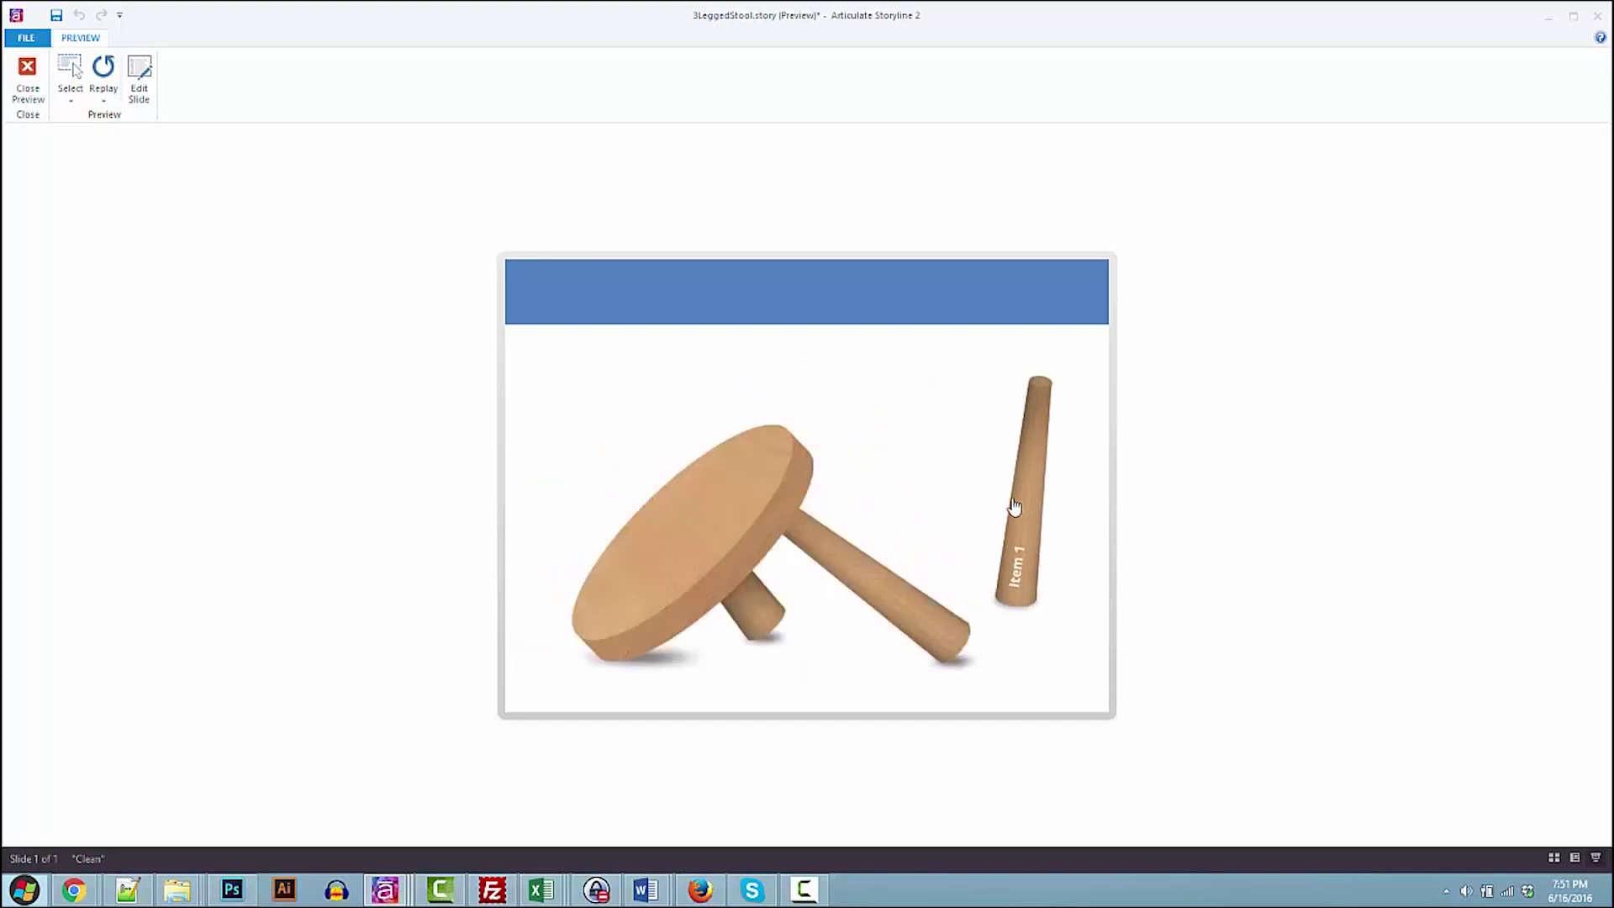
click(1015, 506)
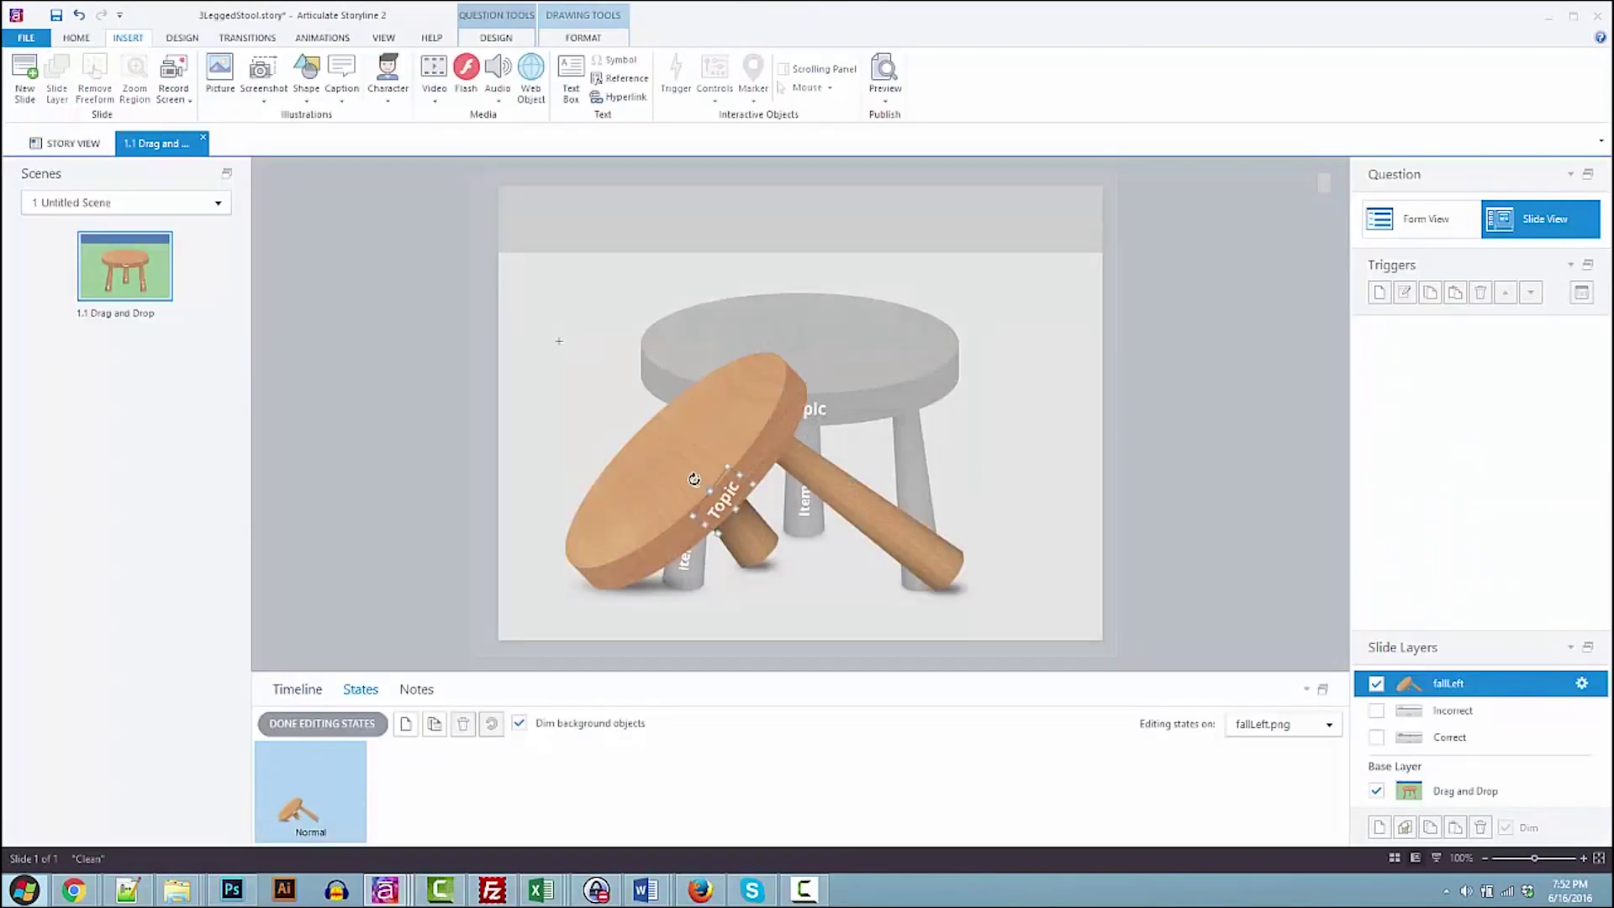
Fill the banner rectangle at the top bright green
click(77, 38)
click(926, 548)
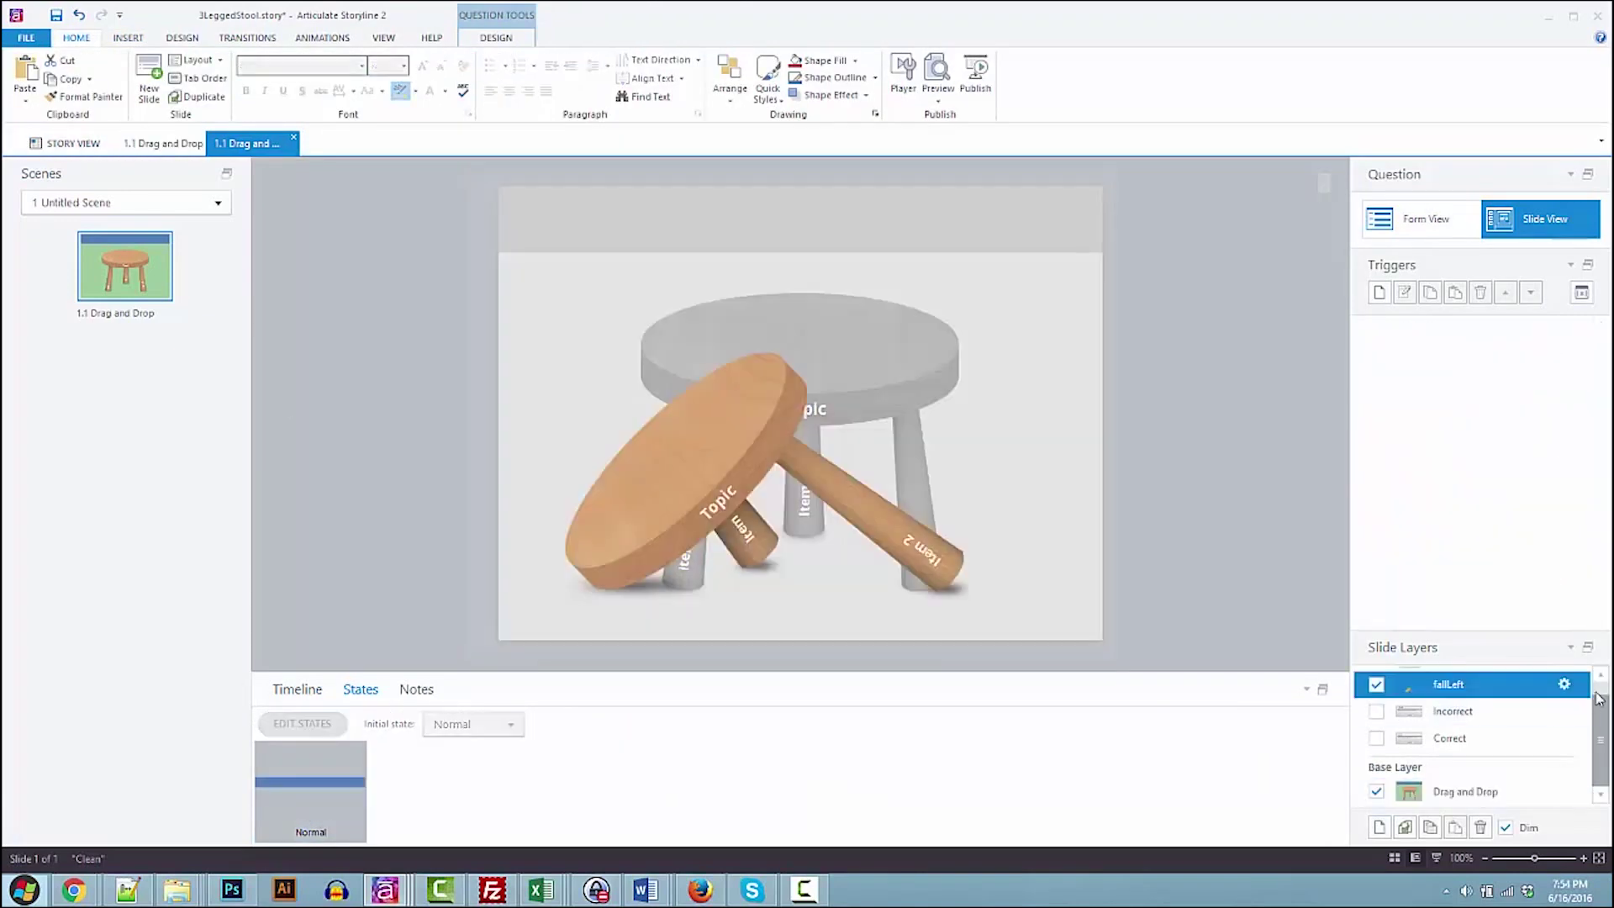
click(733, 61)
click(514, 77)
click(733, 60)
Write 'Without item 1, it doesn't work. It falls over. It is just awful.' in the banner
click(728, 179)
right_click(695, 218)
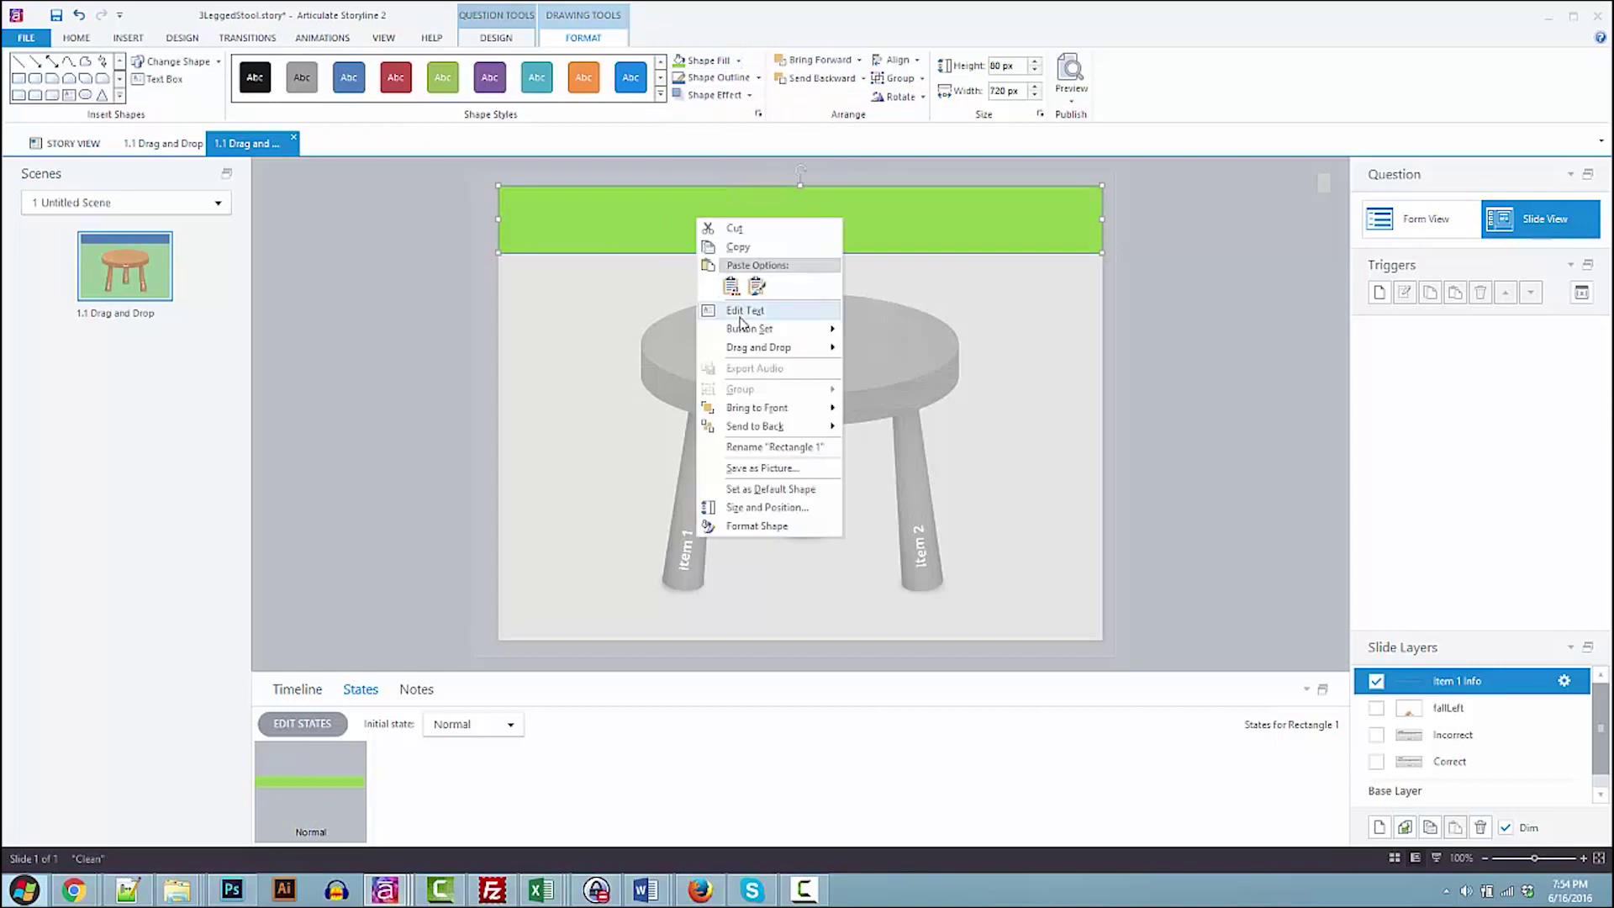
click(742, 312)
text(Without  item 1, it doesn't work. It falls over. It is just awe)
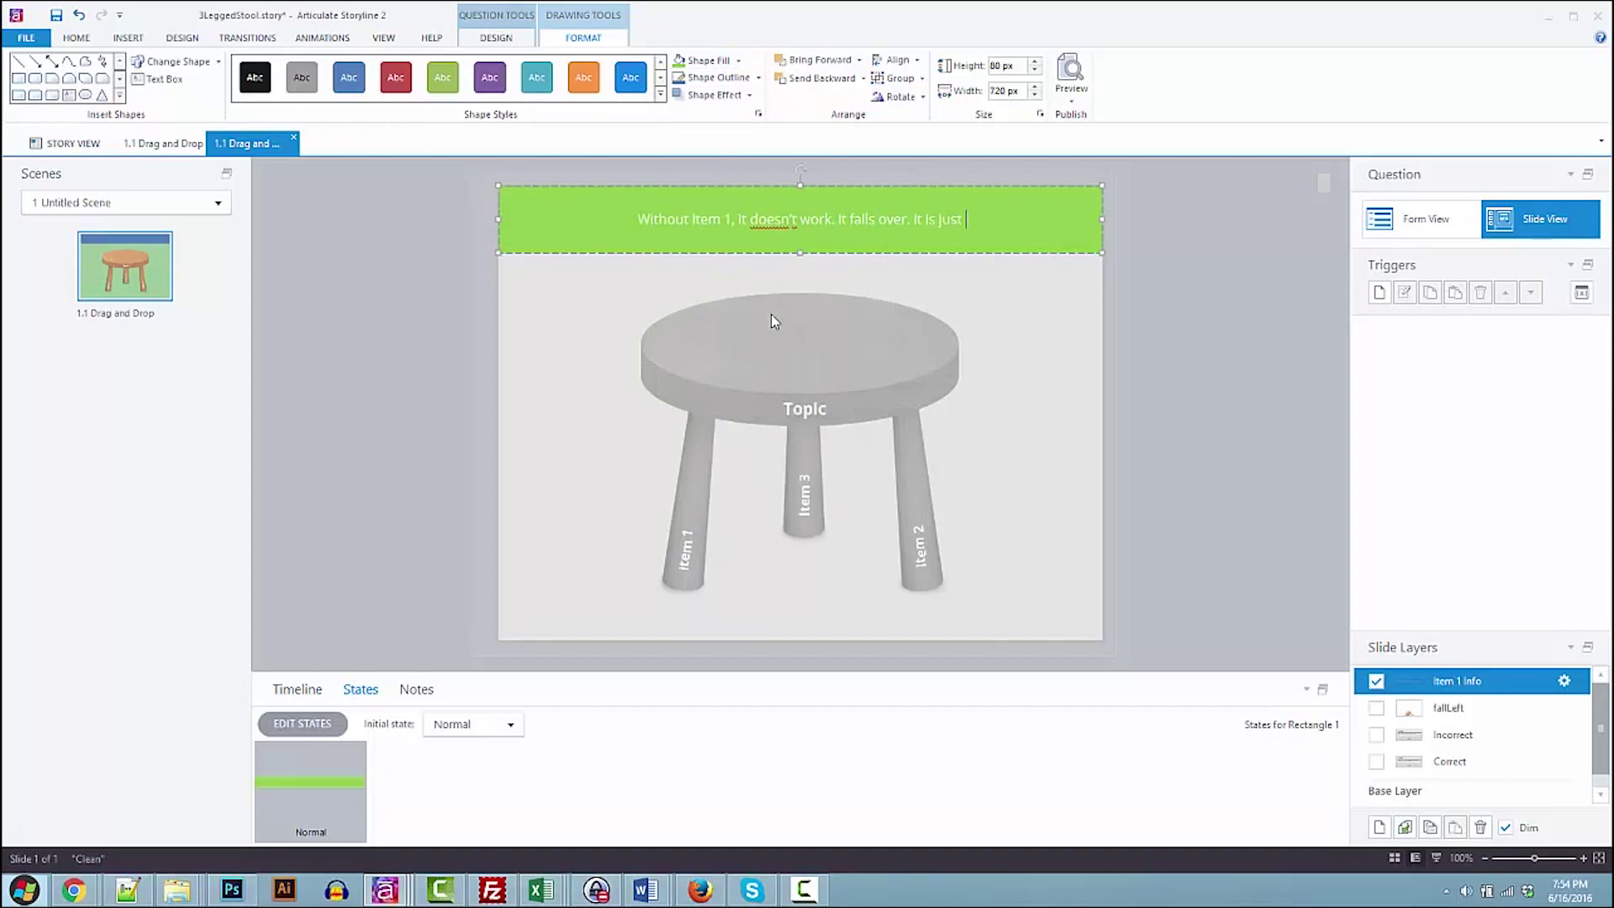
key(BackSpace)
text(ful.)
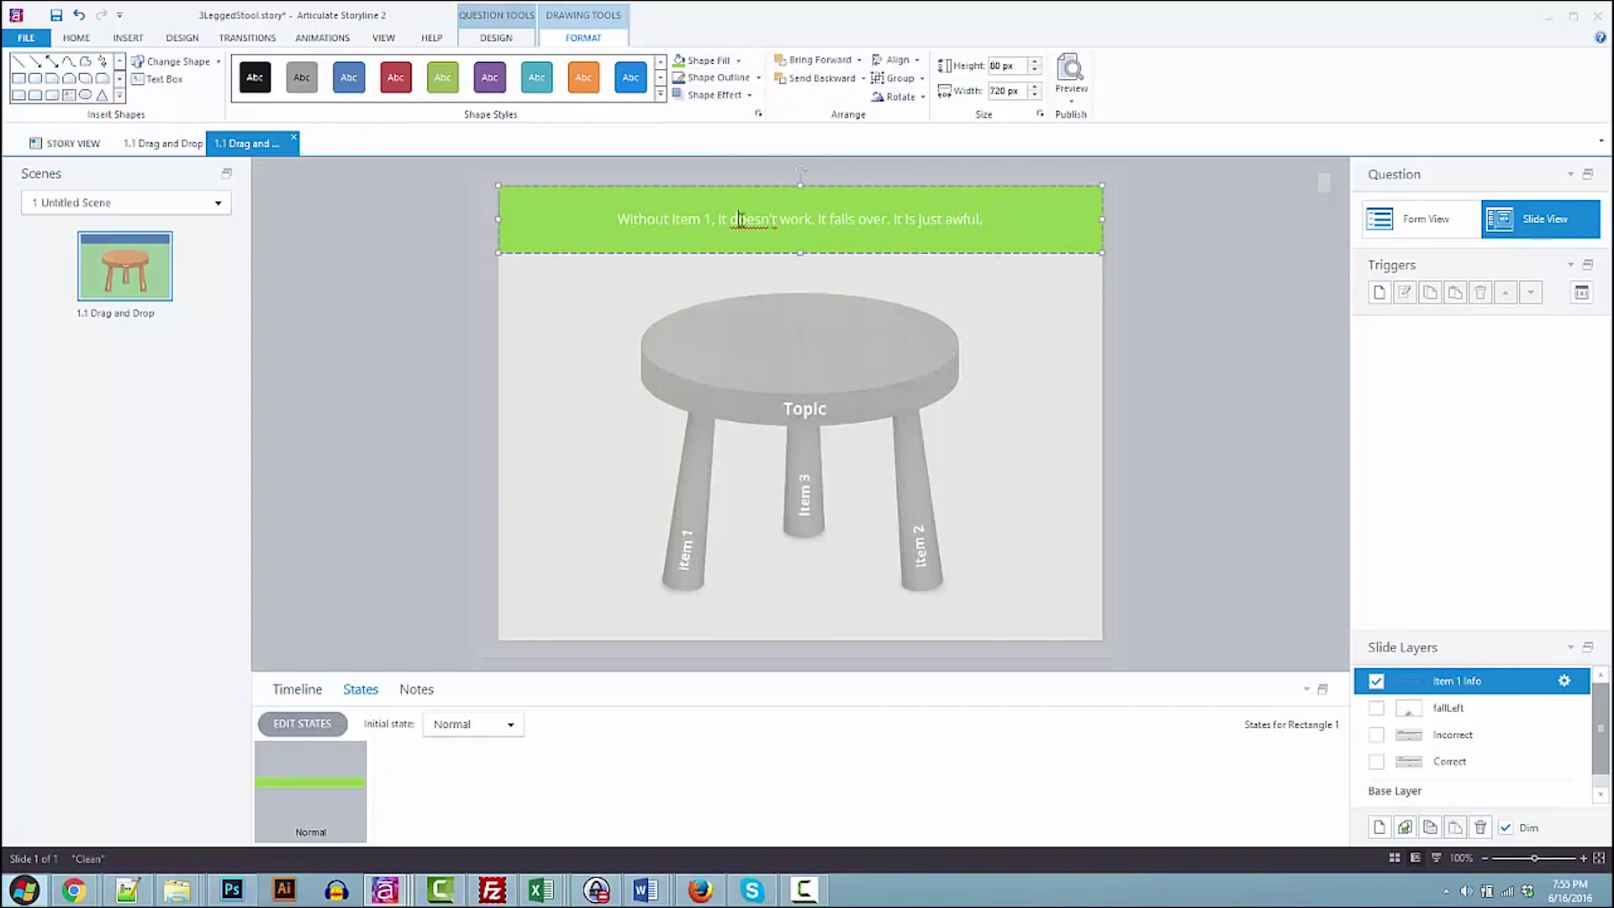
click(777, 218)
key(BackSpace)
click(1022, 254)
triple_click(798, 219)
Make the banner text black and give it a Fly In entrance
click(77, 38)
click(439, 91)
click(440, 127)
click(323, 38)
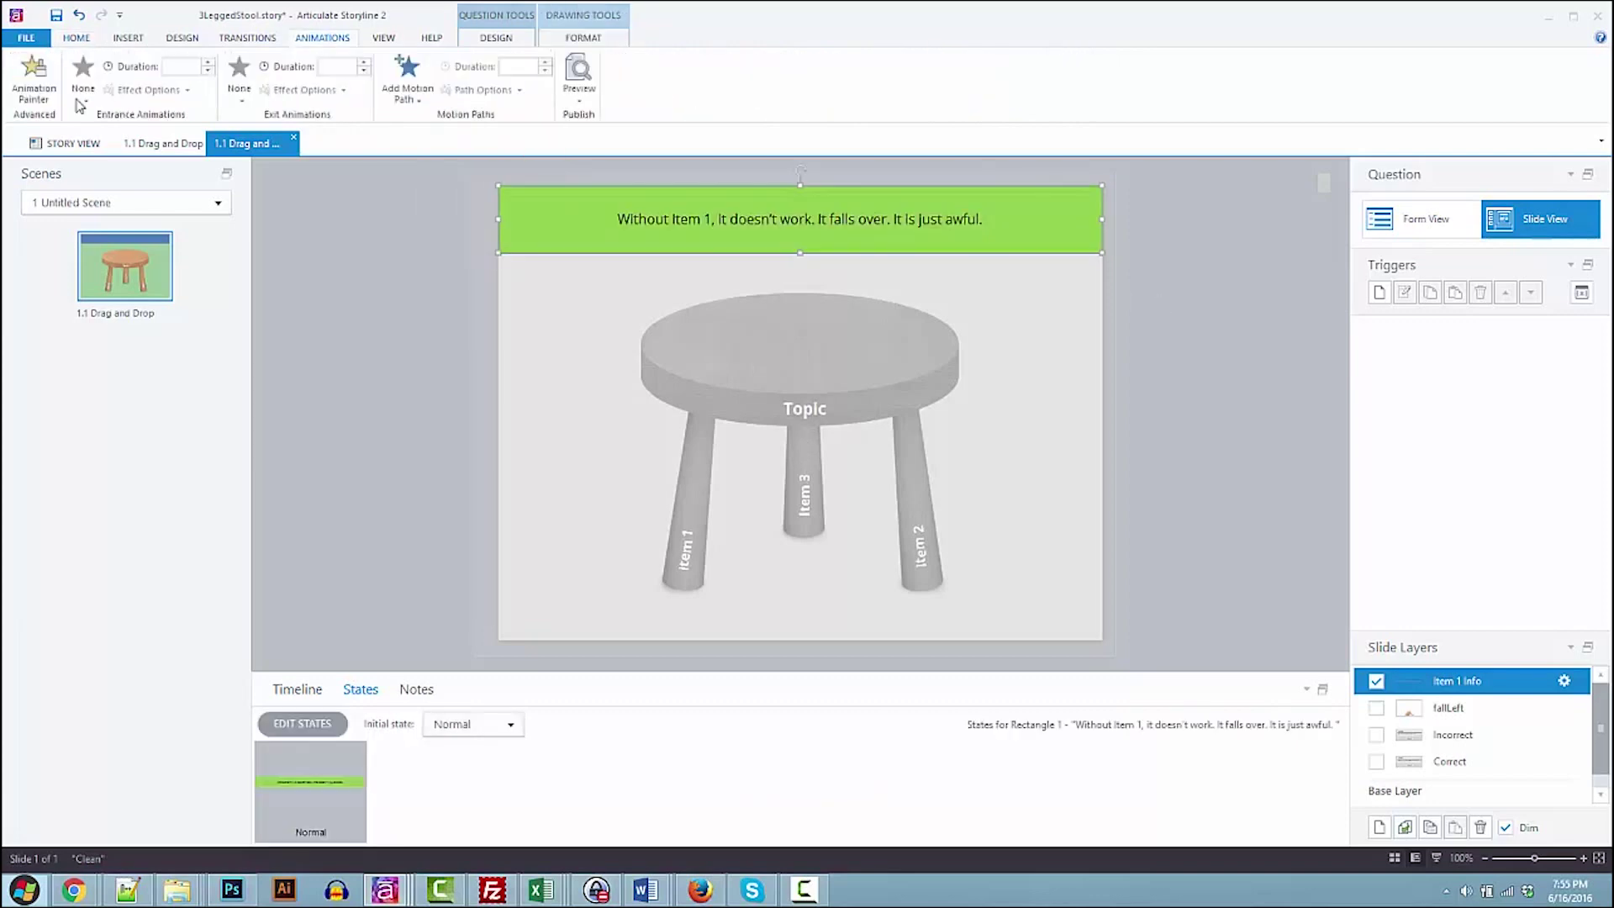
Duplicate the hide-fallLeft trigger and point the copy at the Item 1 Info layer
click(1474, 789)
click(1474, 489)
key(ctrl+c)
key(ctrl+v)
double_click(1473, 516)
click(753, 364)
click(887, 565)
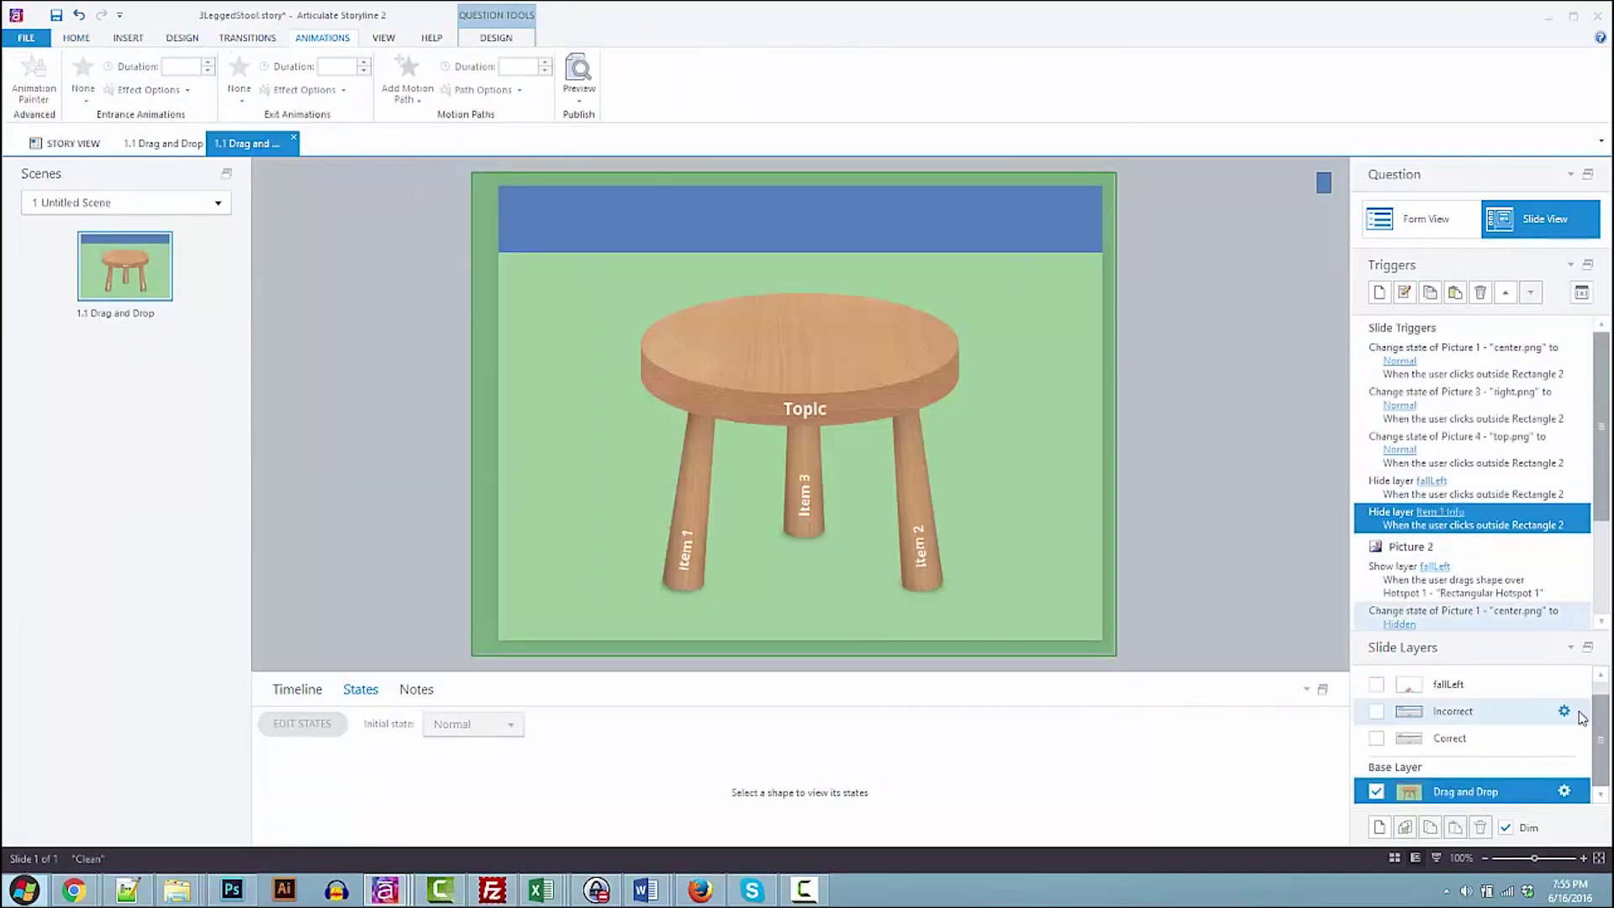
click(1463, 707)
Add a trigger on the Item 1 leg showing Item 1 Info when dragged over the hotspot
click(1563, 708)
click(850, 580)
click(1457, 681)
click(1464, 791)
click(689, 513)
click(1380, 292)
click(752, 395)
click(747, 420)
click(746, 425)
click(765, 649)
click(887, 565)
Preview the slide and drag the Item 1, 2 and 3 legs off to check each fall and banner
click(579, 74)
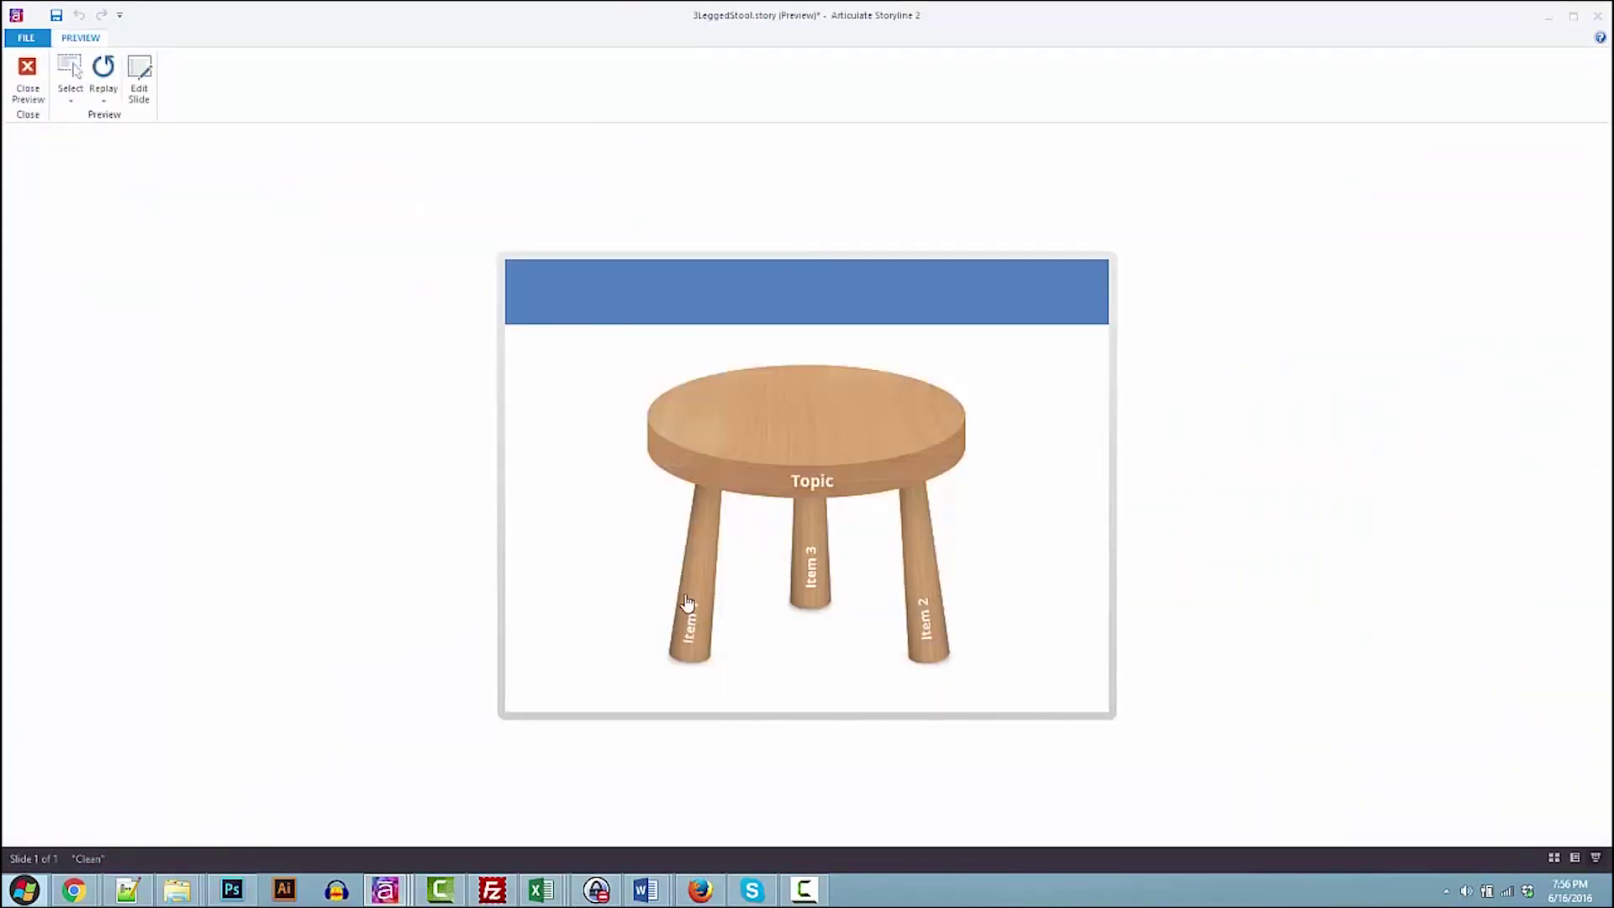
drag(685, 589, 1035, 563)
drag(687, 567, 544, 557)
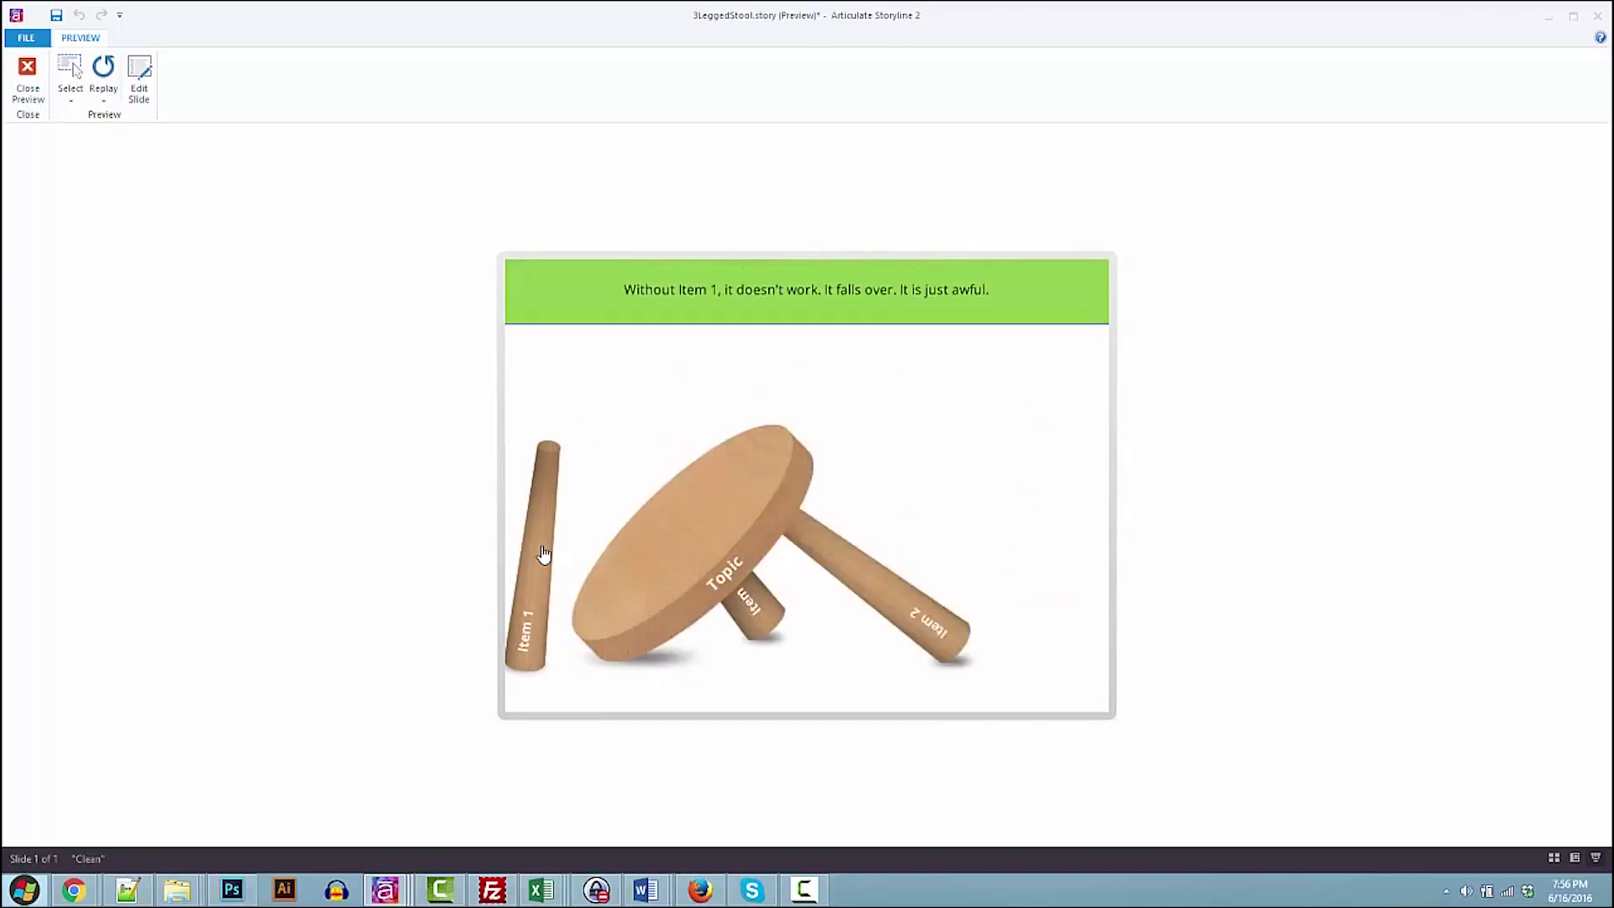
click(28, 77)
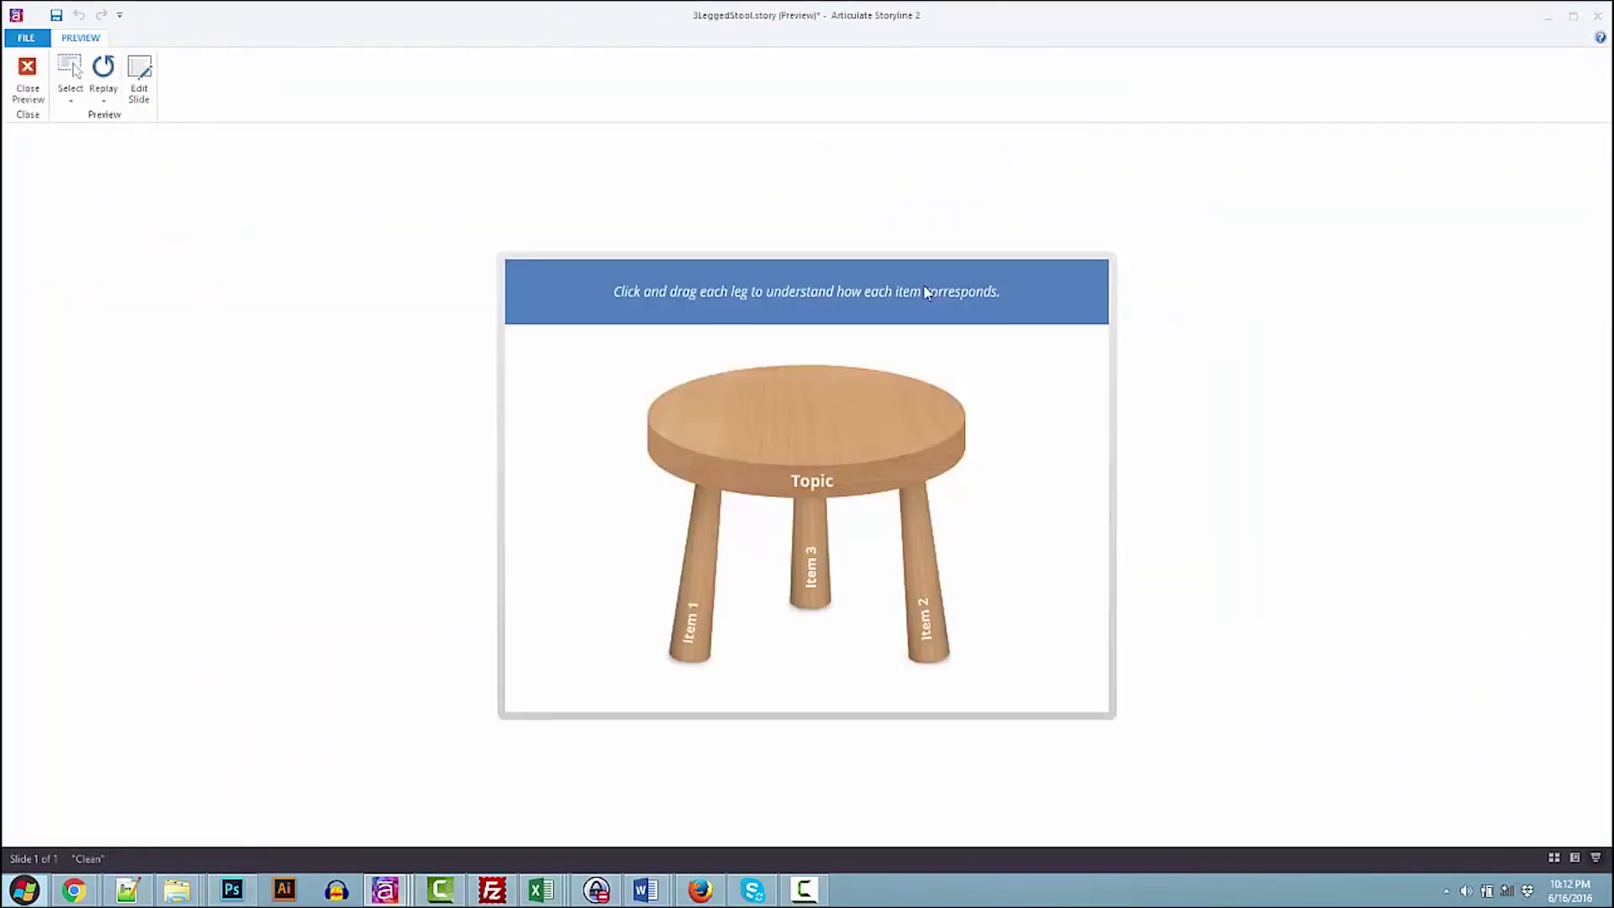
drag(928, 556, 1014, 538)
drag(721, 556, 567, 579)
drag(810, 573, 1053, 600)
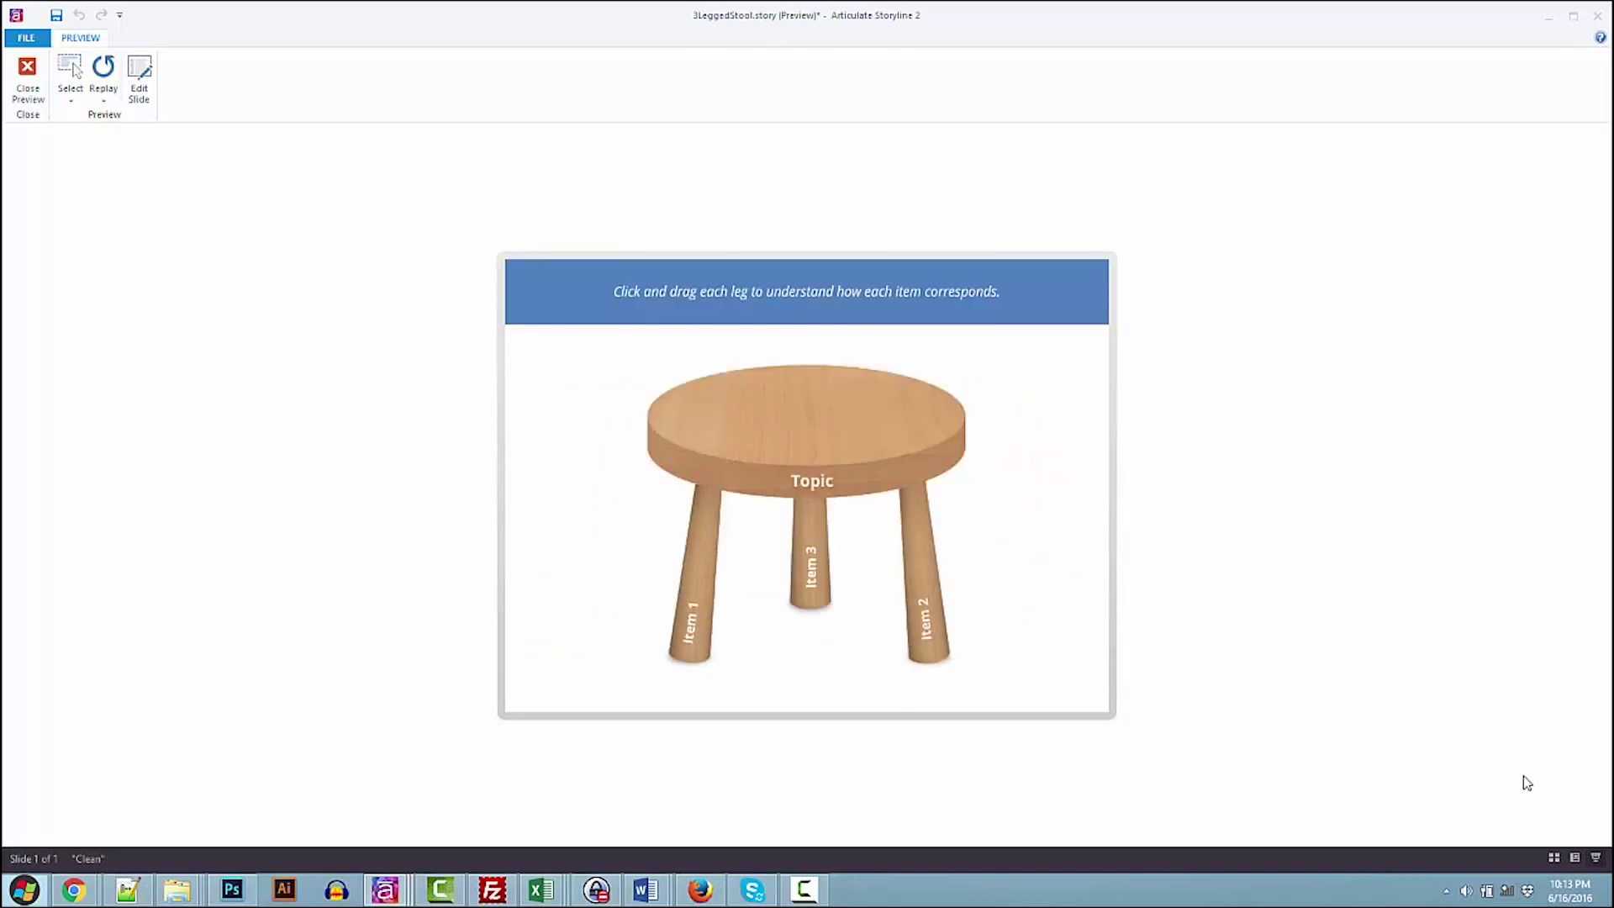